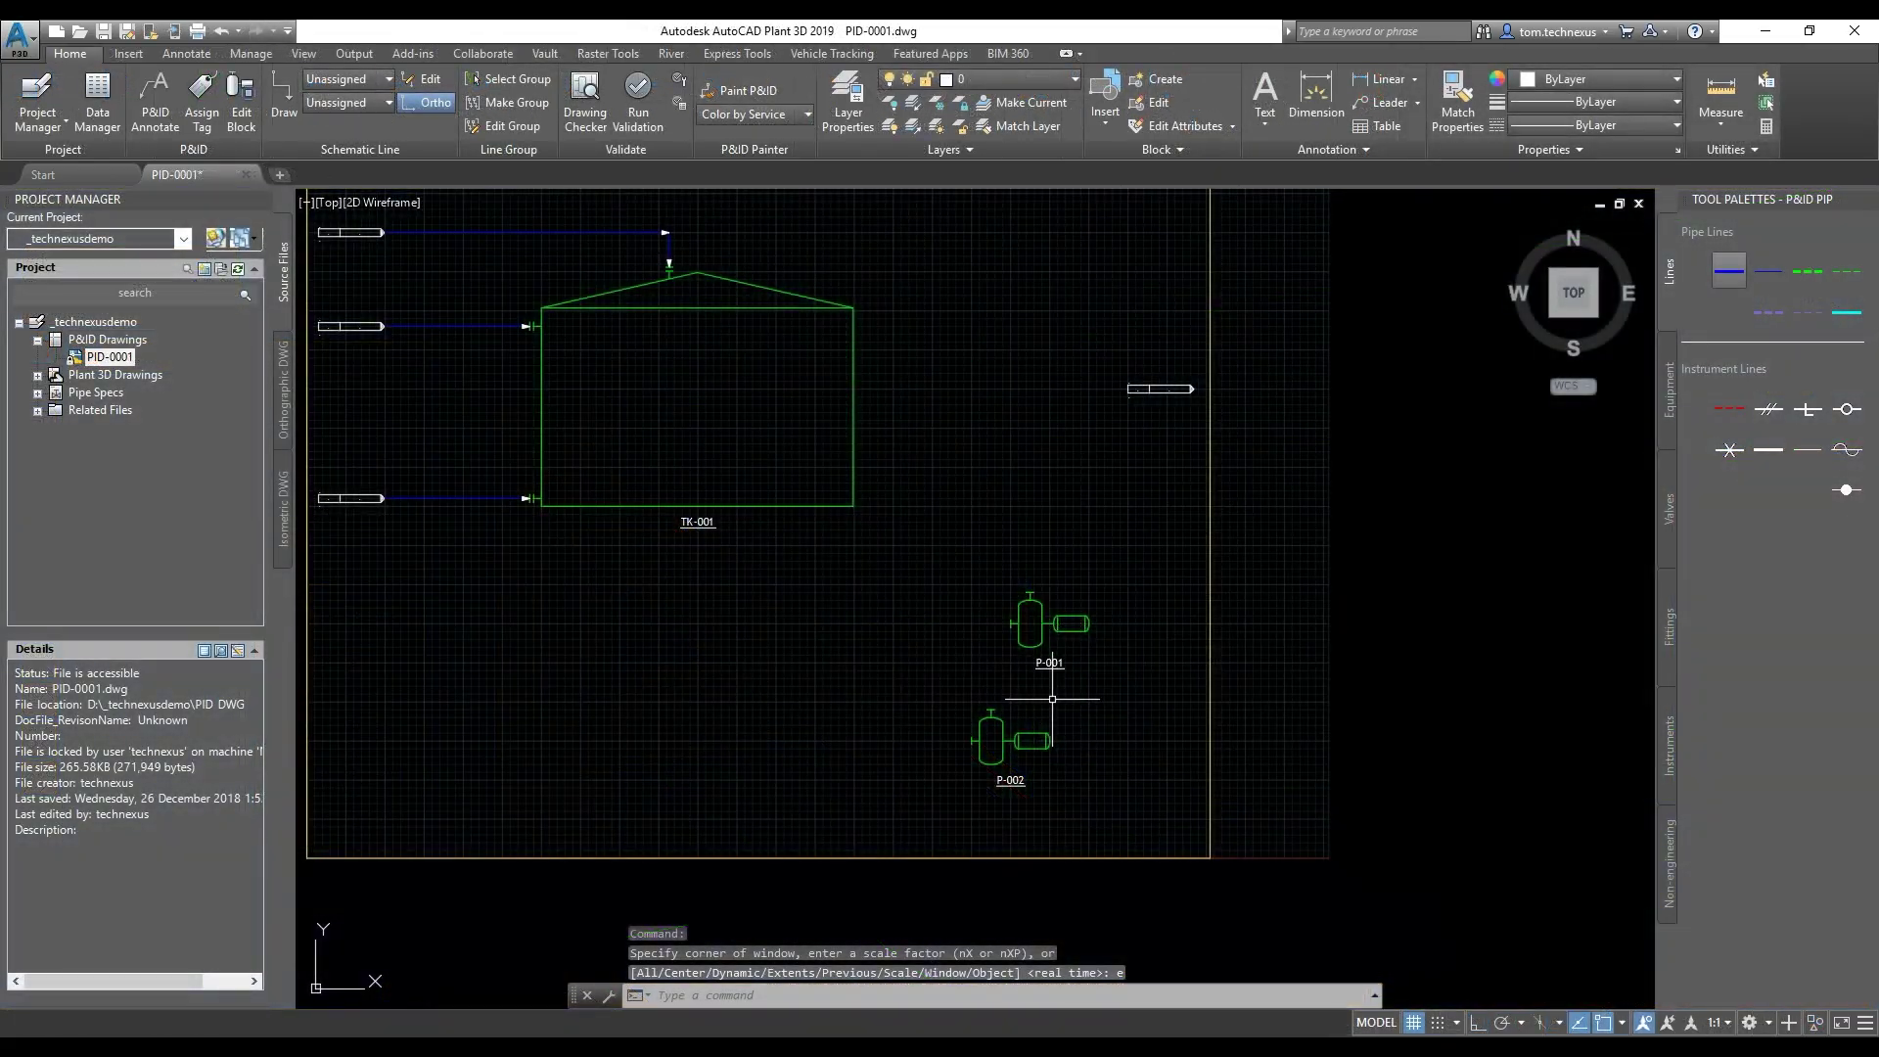
- Zoom into the OverallMaster plant model showing its tank, stack and pipe rack
scroll(1066, 720, up, 3)
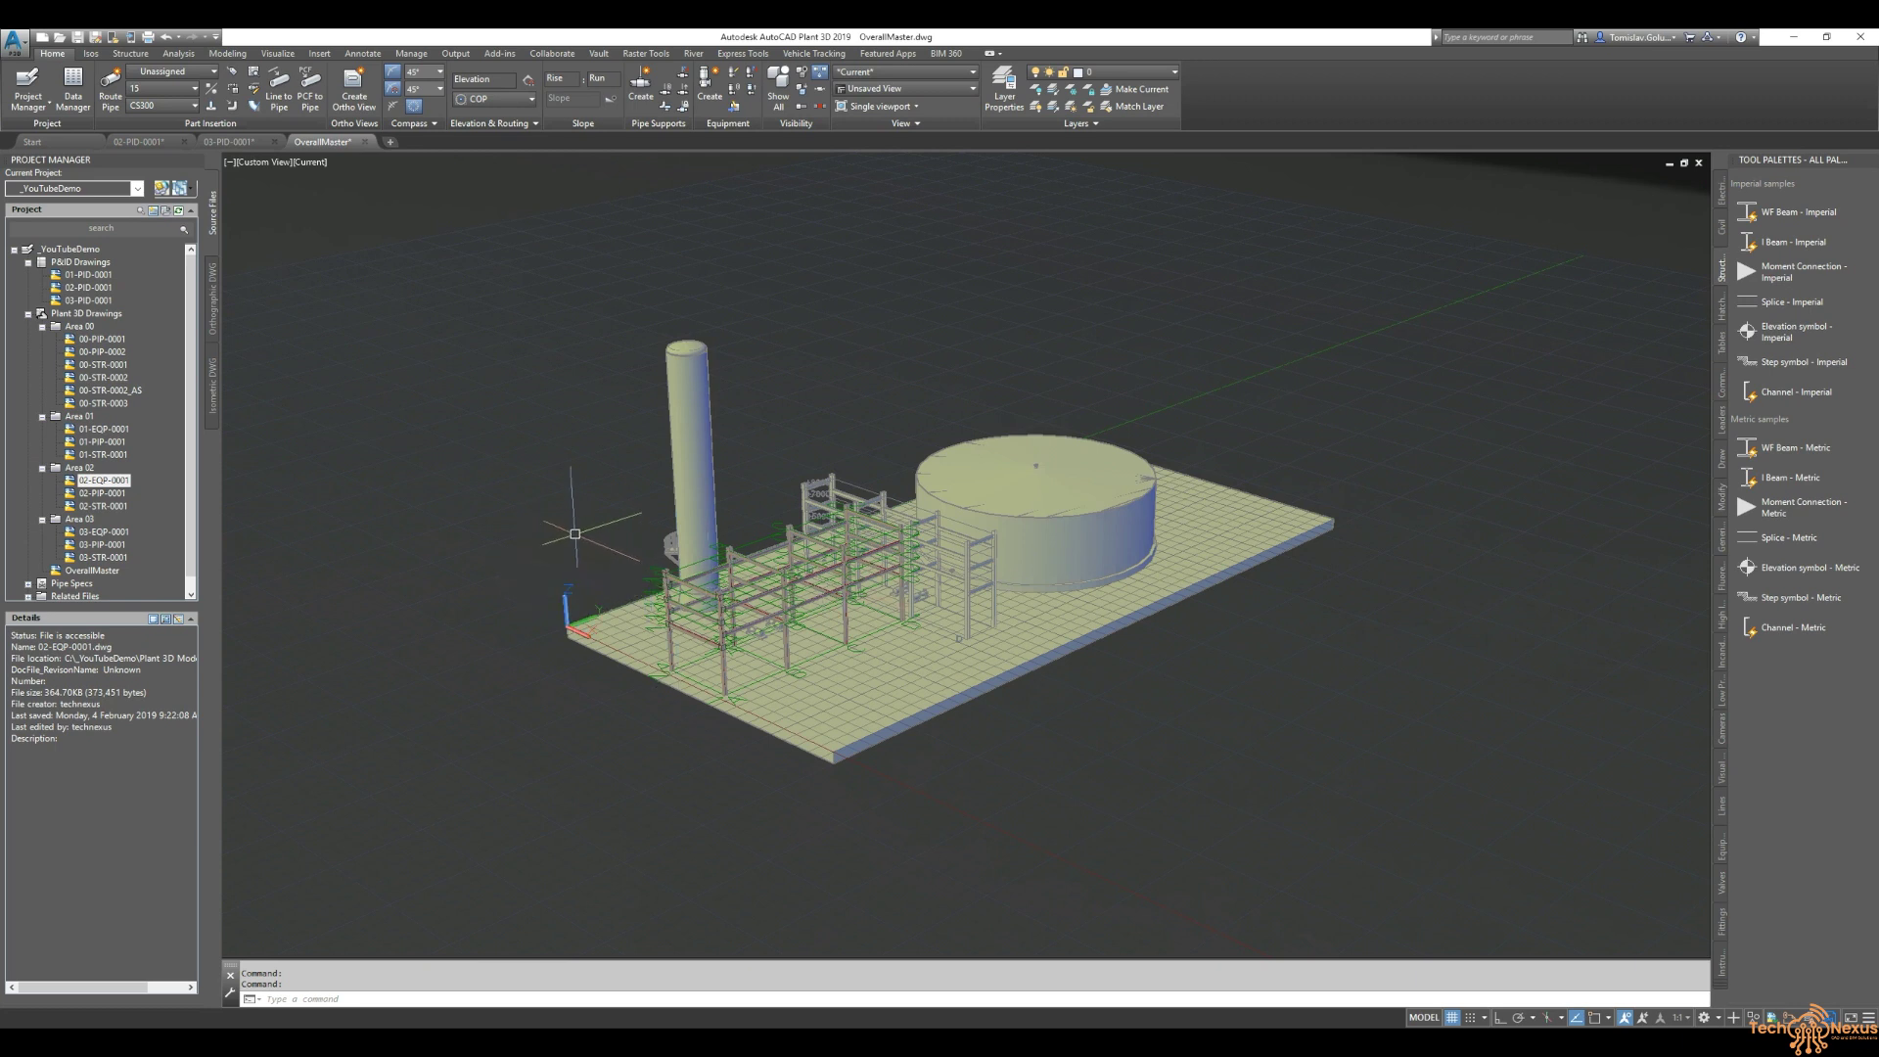
scroll(538, 527, up, 1)
scroll(868, 443, up, 2)
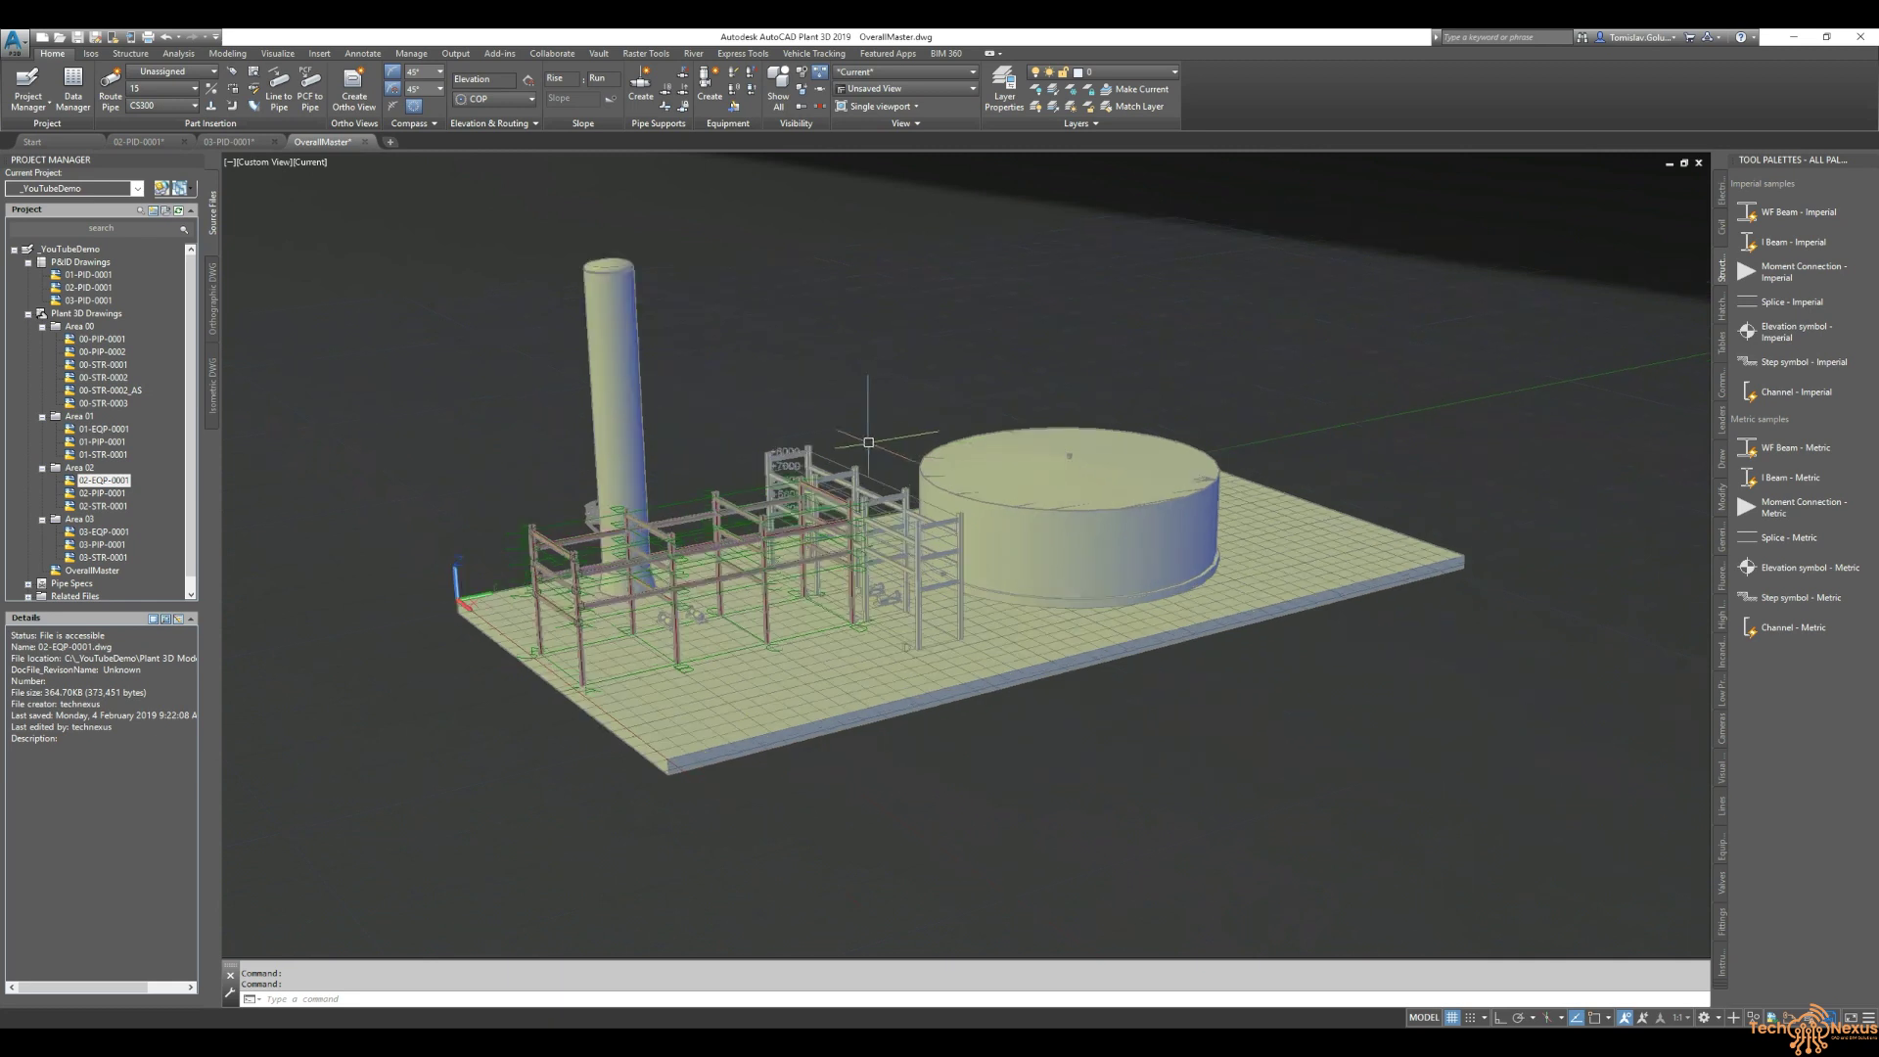
middle_drag(868, 442, 886, 452)
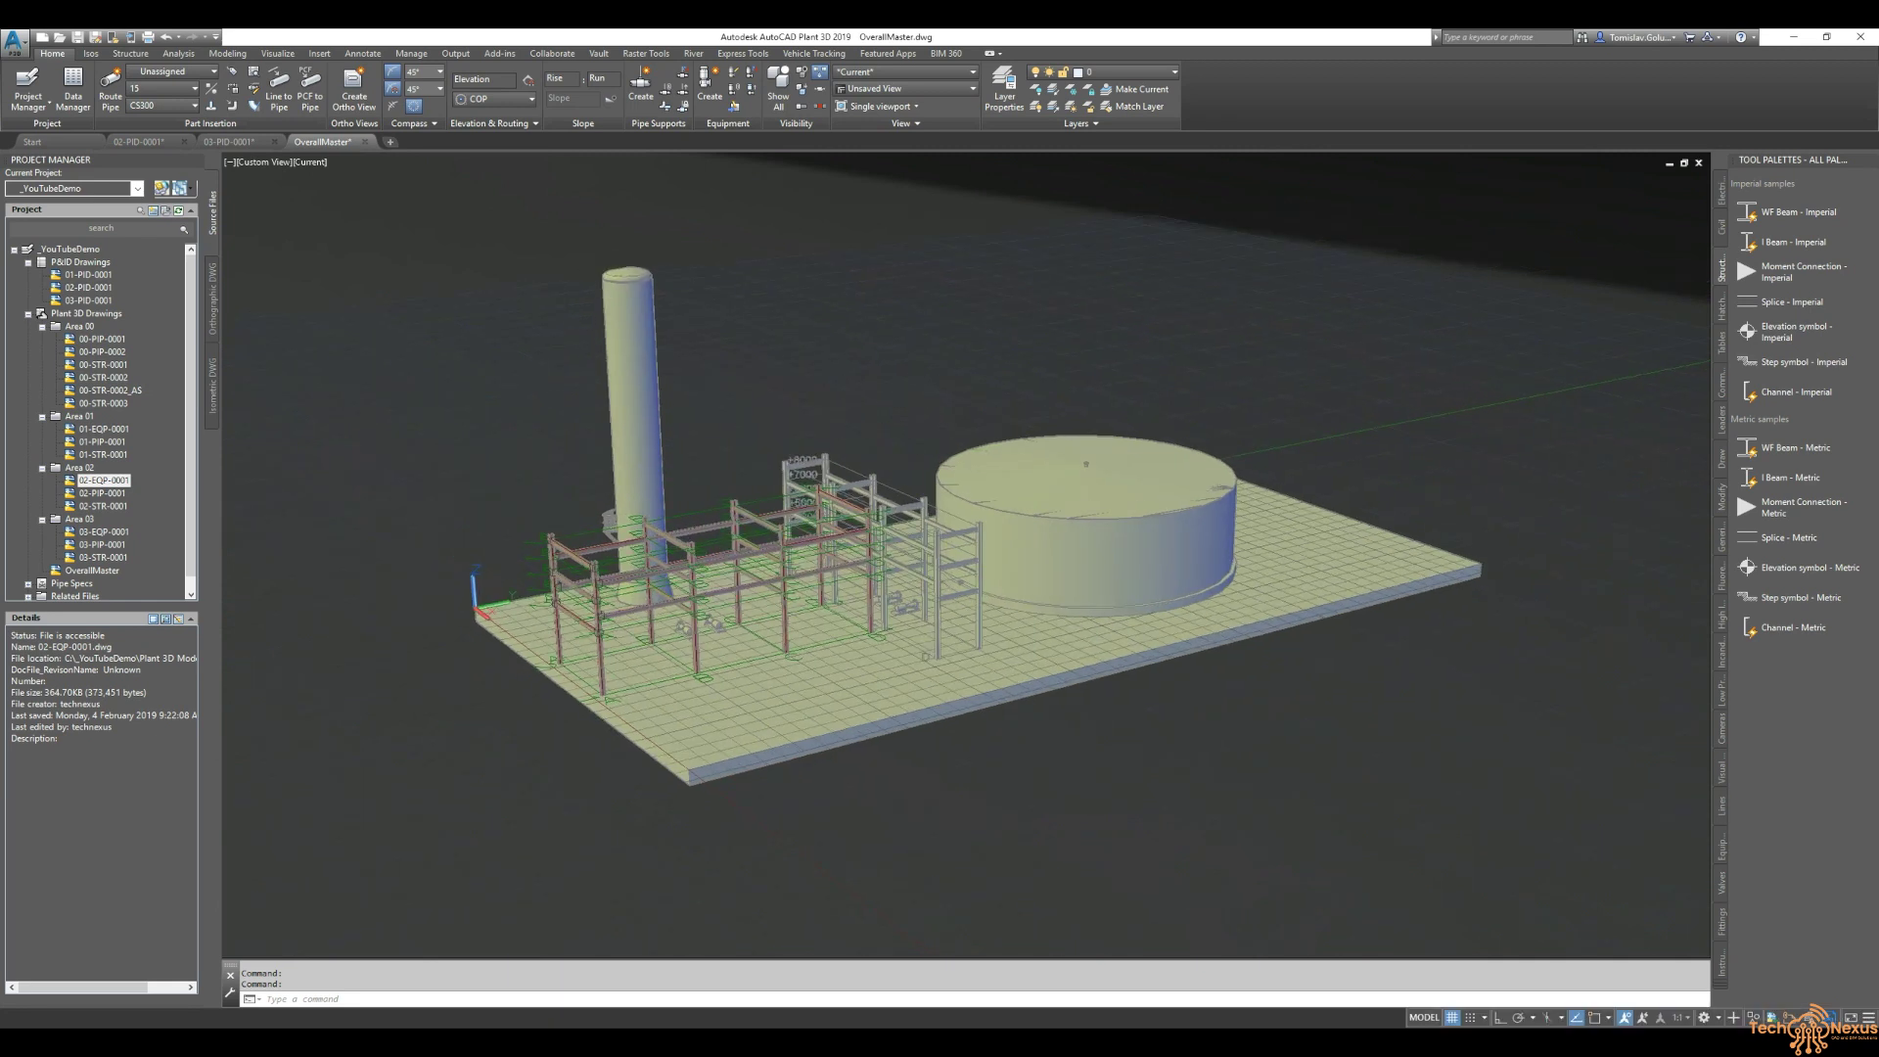
middle_drag(874, 396, 889, 401)
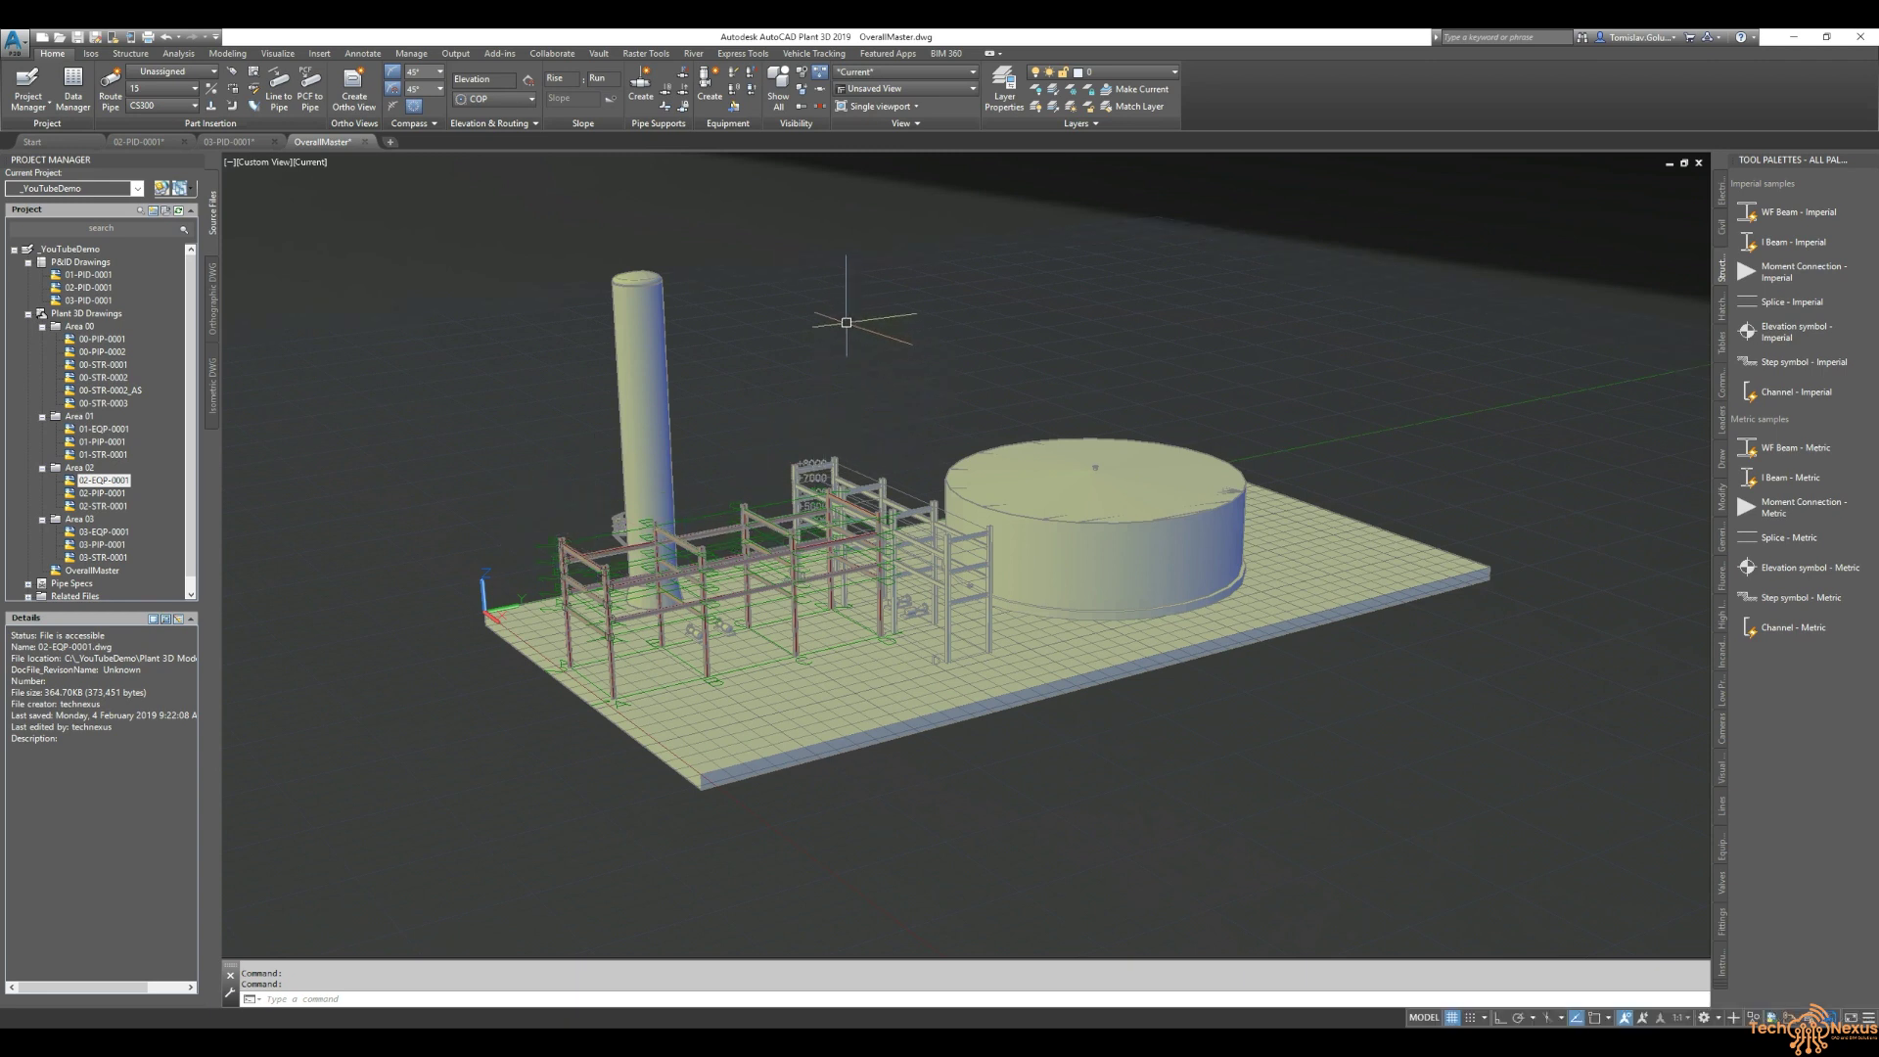
middle_drag(860, 302, 881, 323)
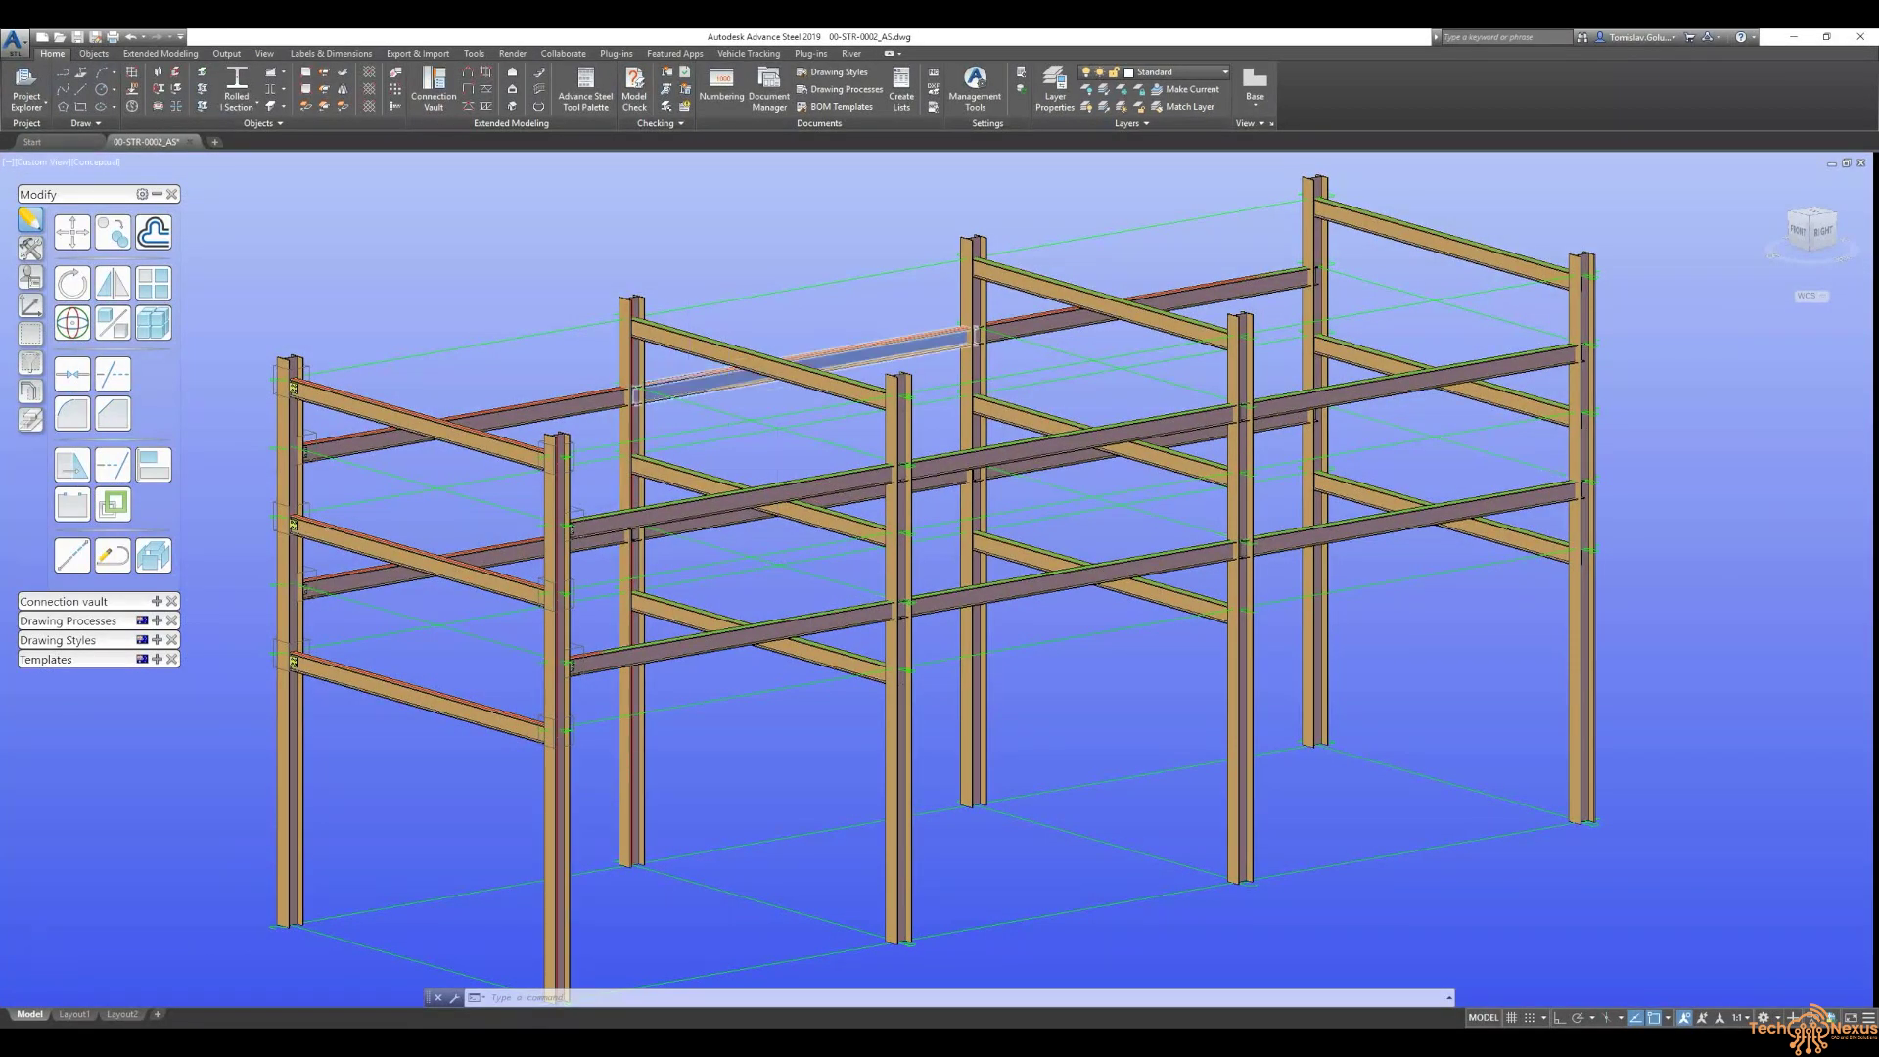
- Orbit the steel frame and start 'Create joint in a joint group, multiple', zoomed on the top-left corner
scroll(641, 321, down, 3)
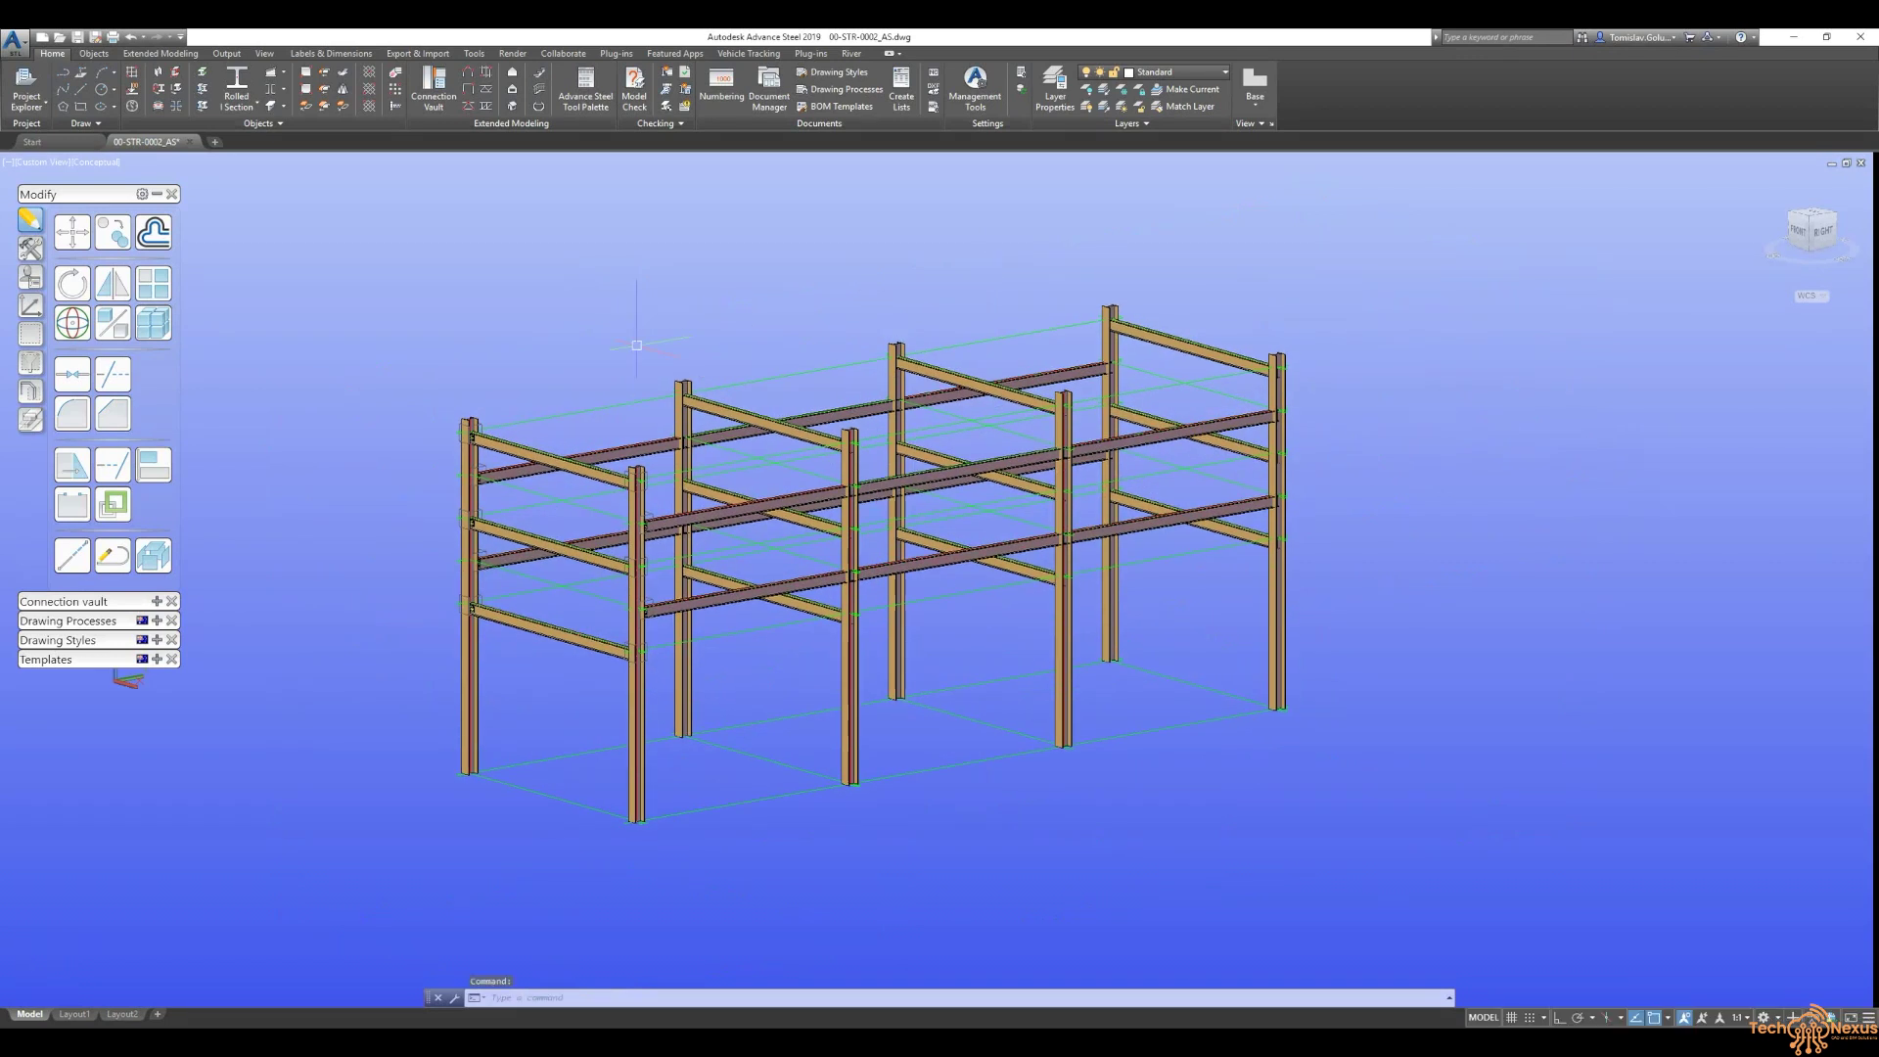
scroll(641, 325, up, 3)
shift+middle_drag(642, 343, 464, 413)
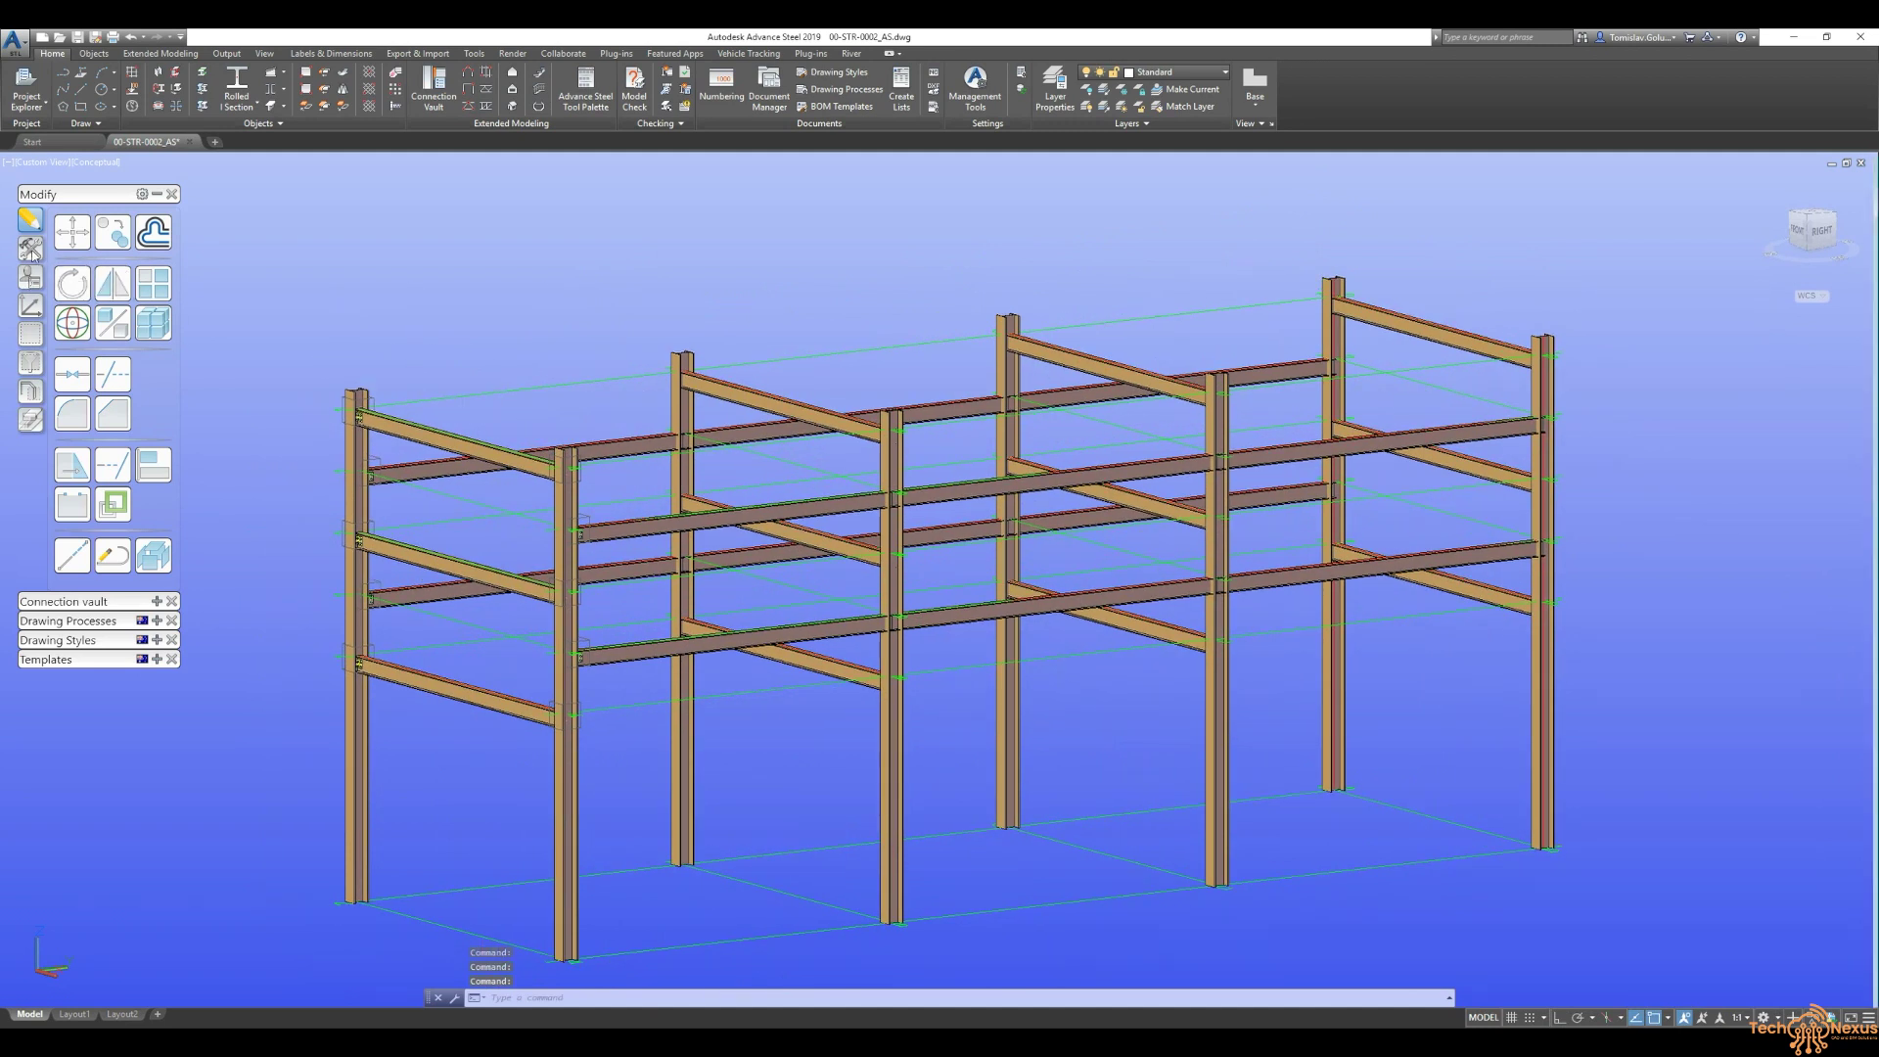
click(30, 248)
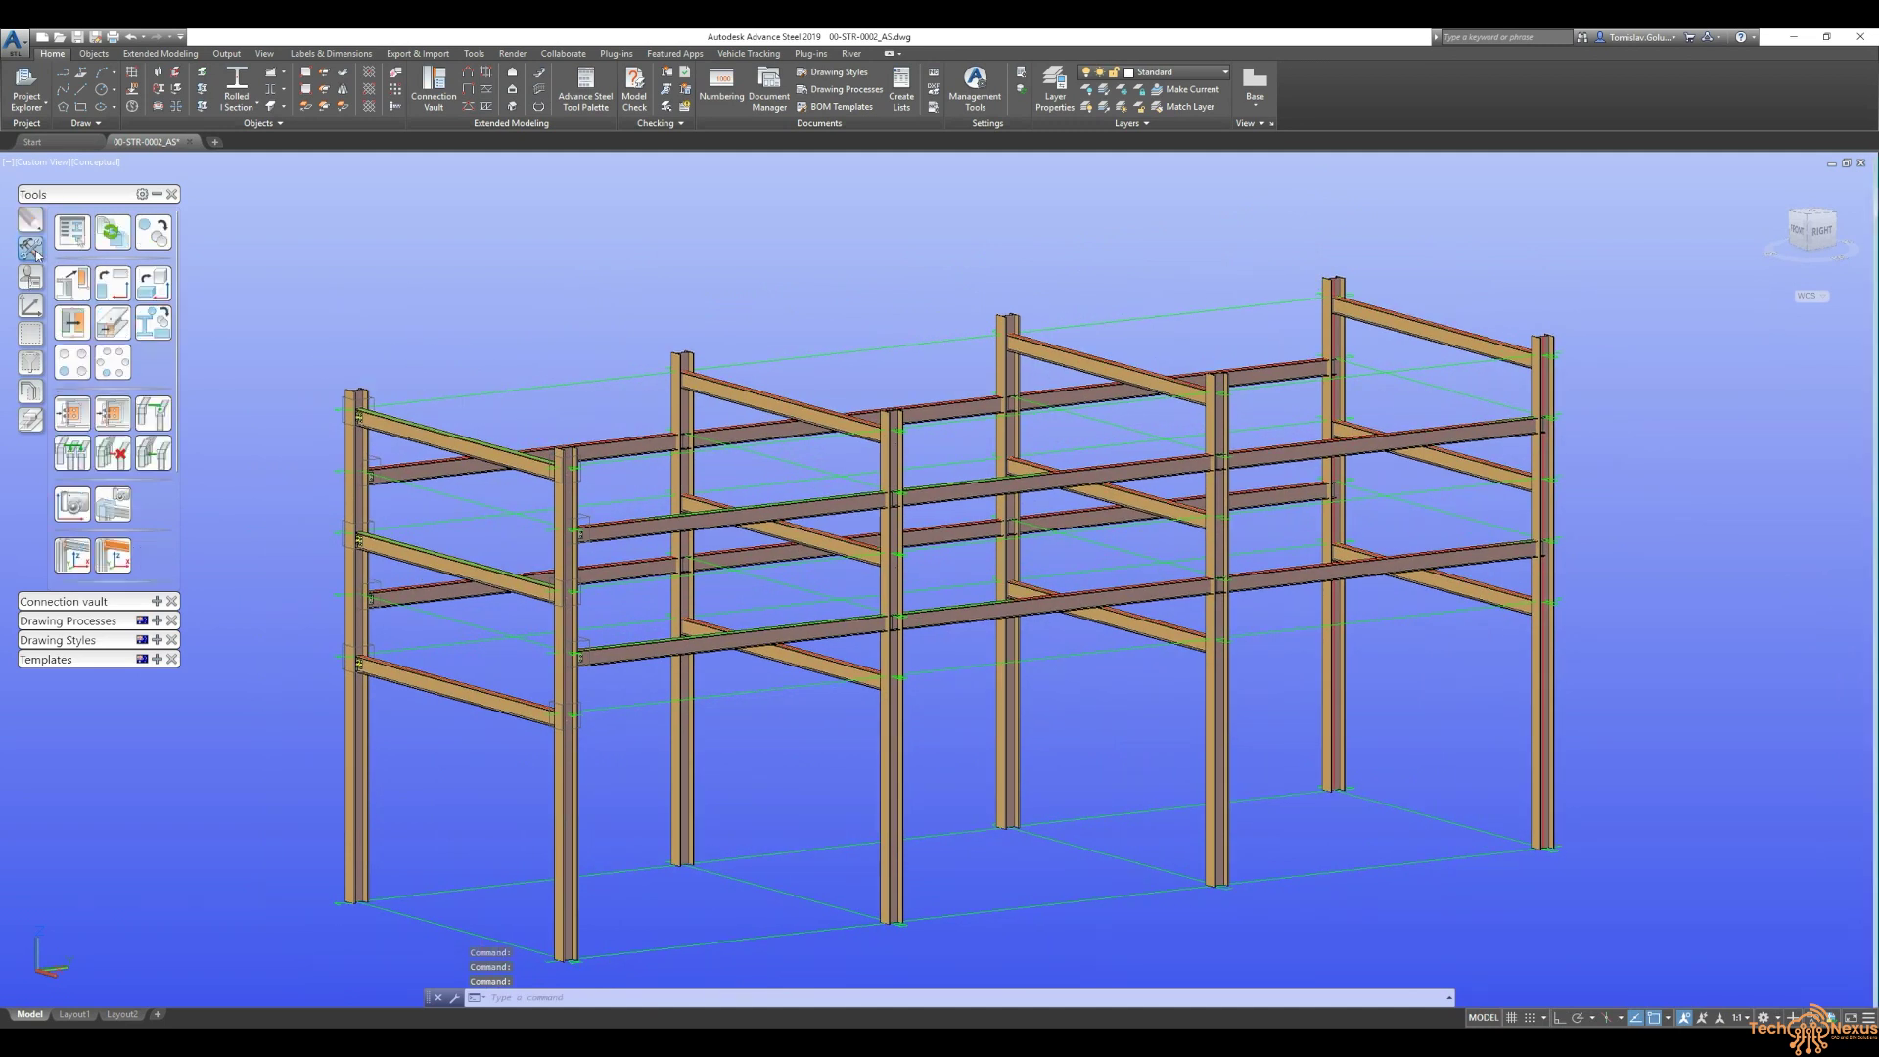
click(77, 460)
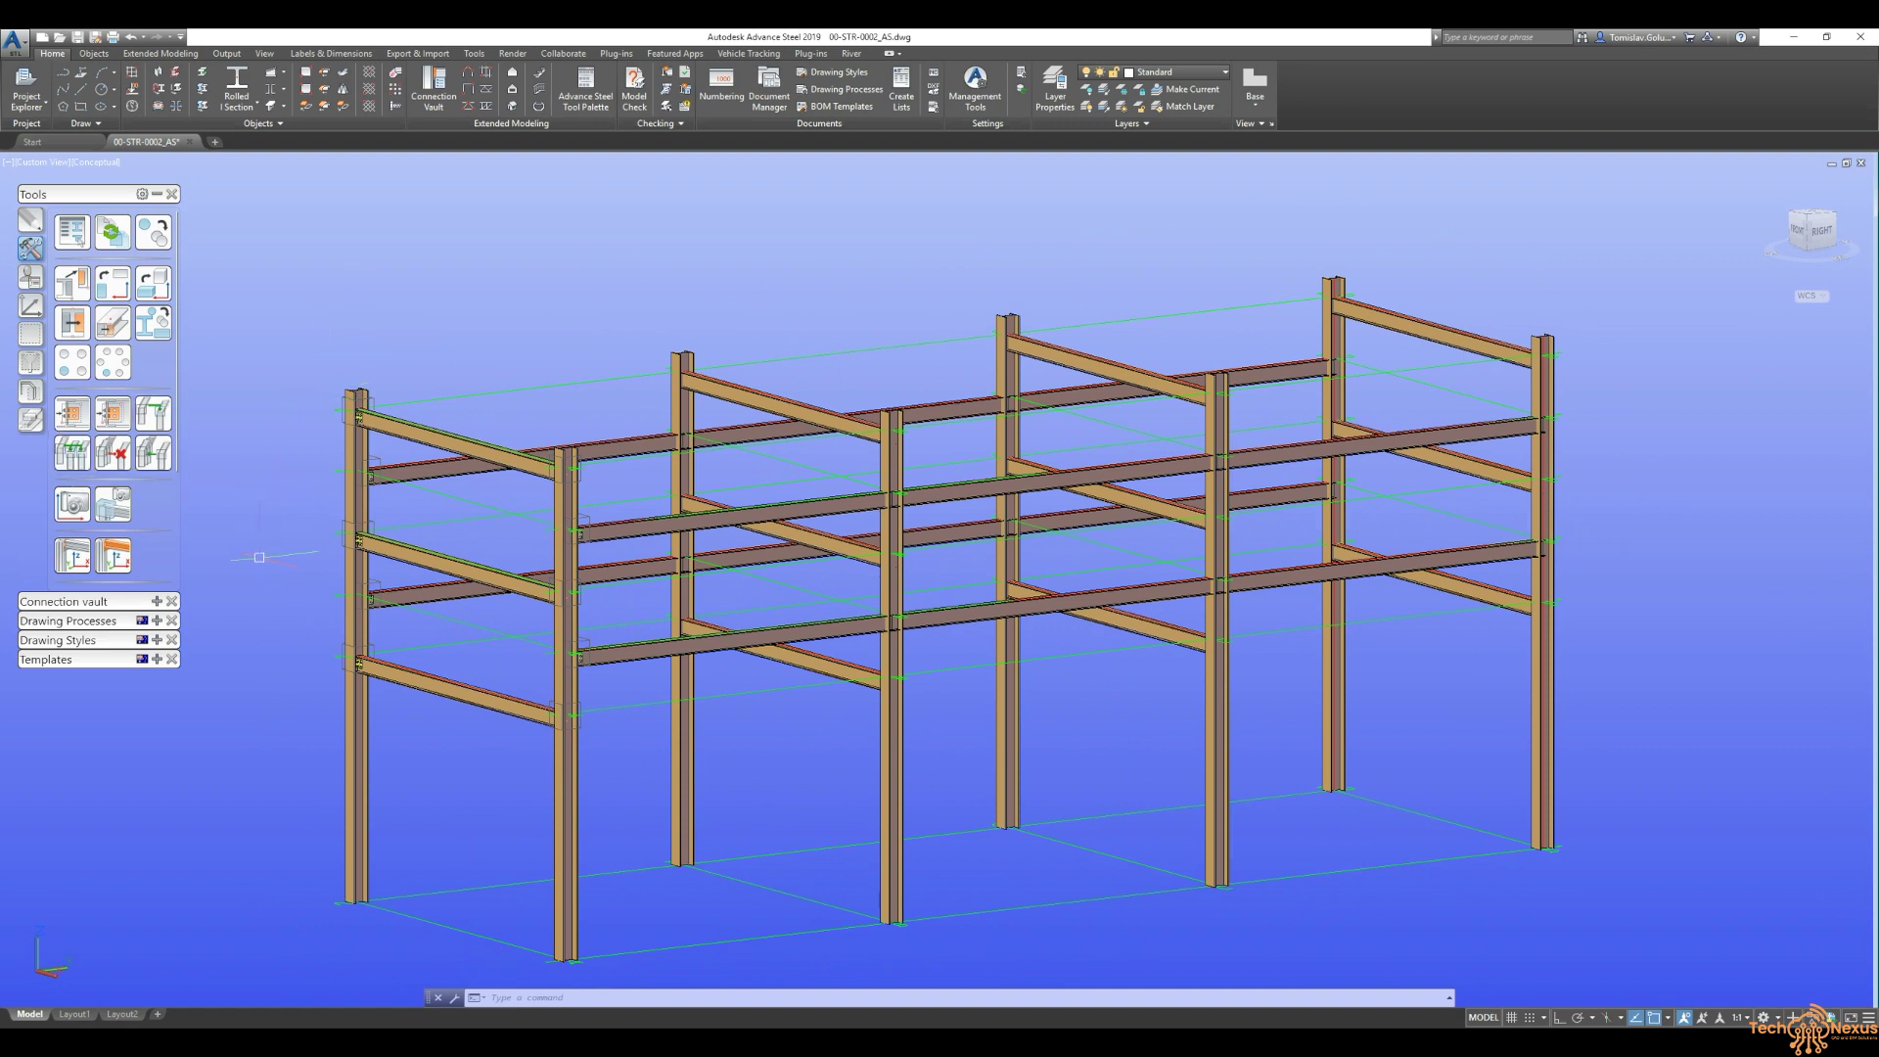
scroll(318, 653, up, 2)
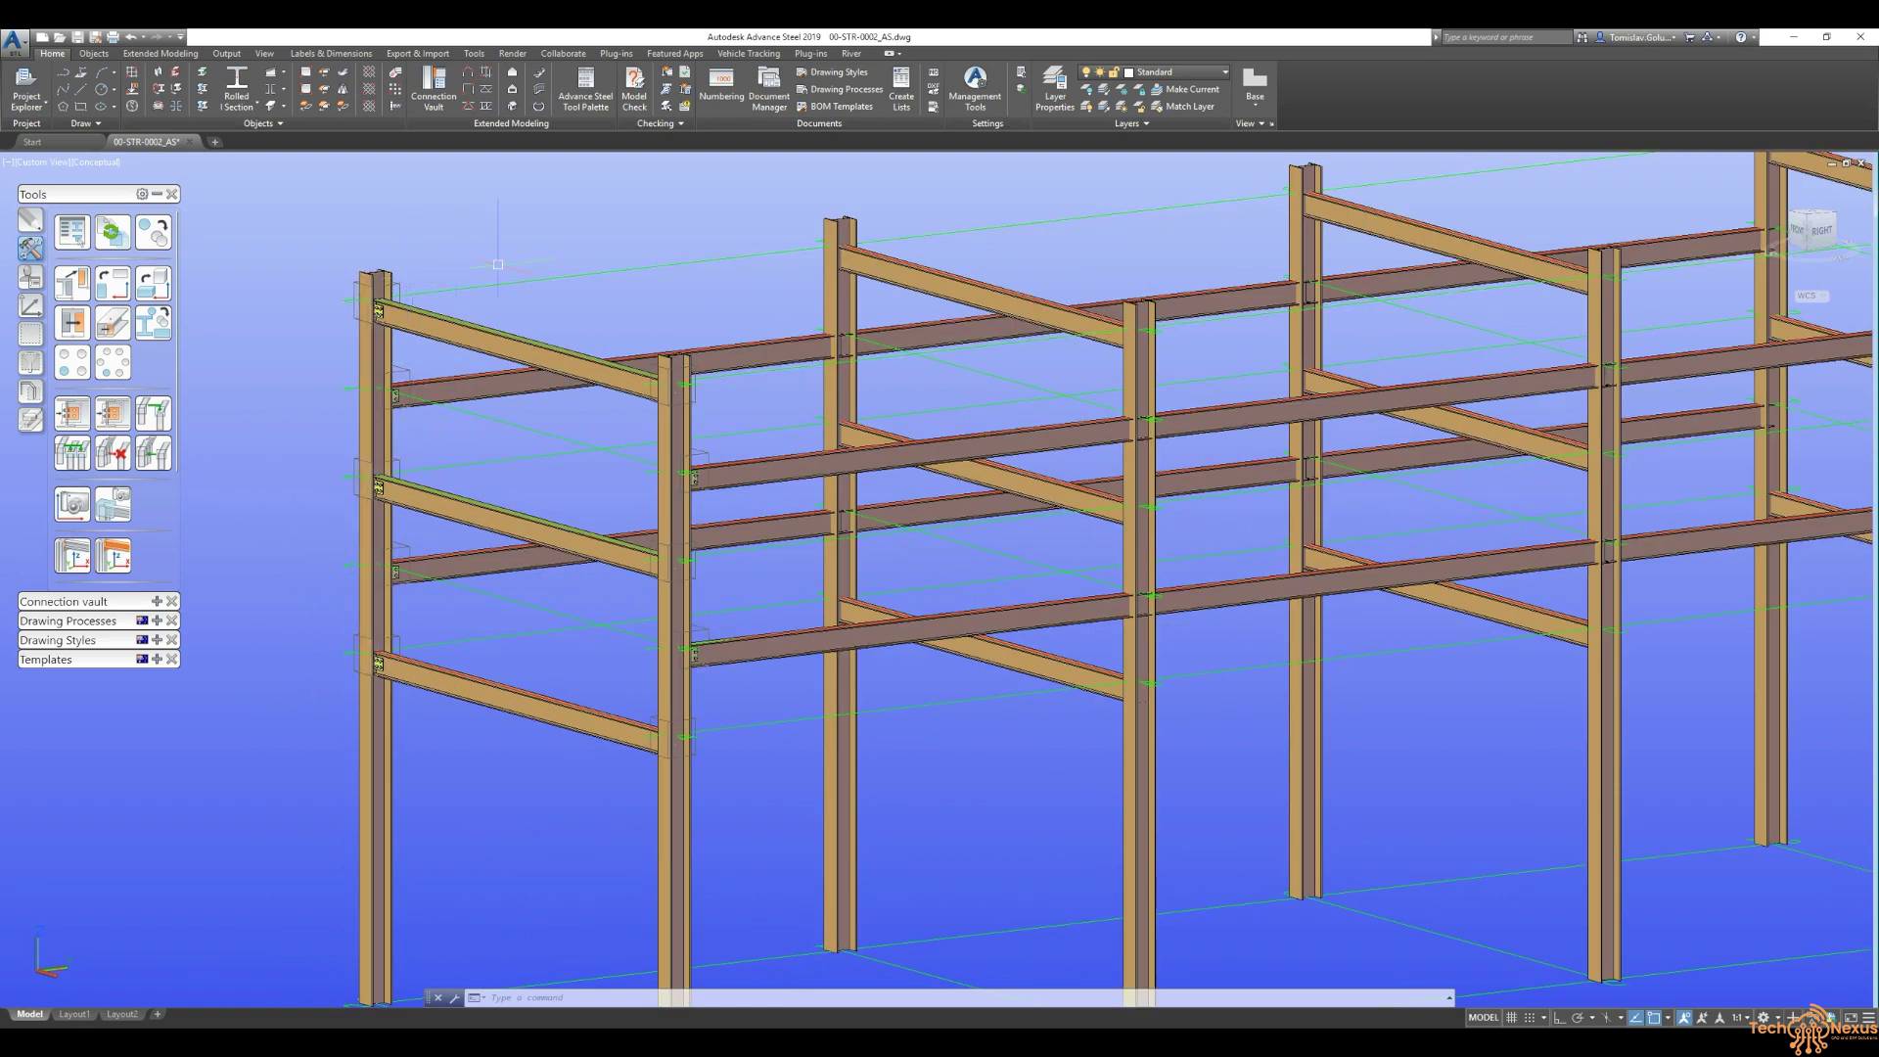
middle_drag(564, 262, 524, 277)
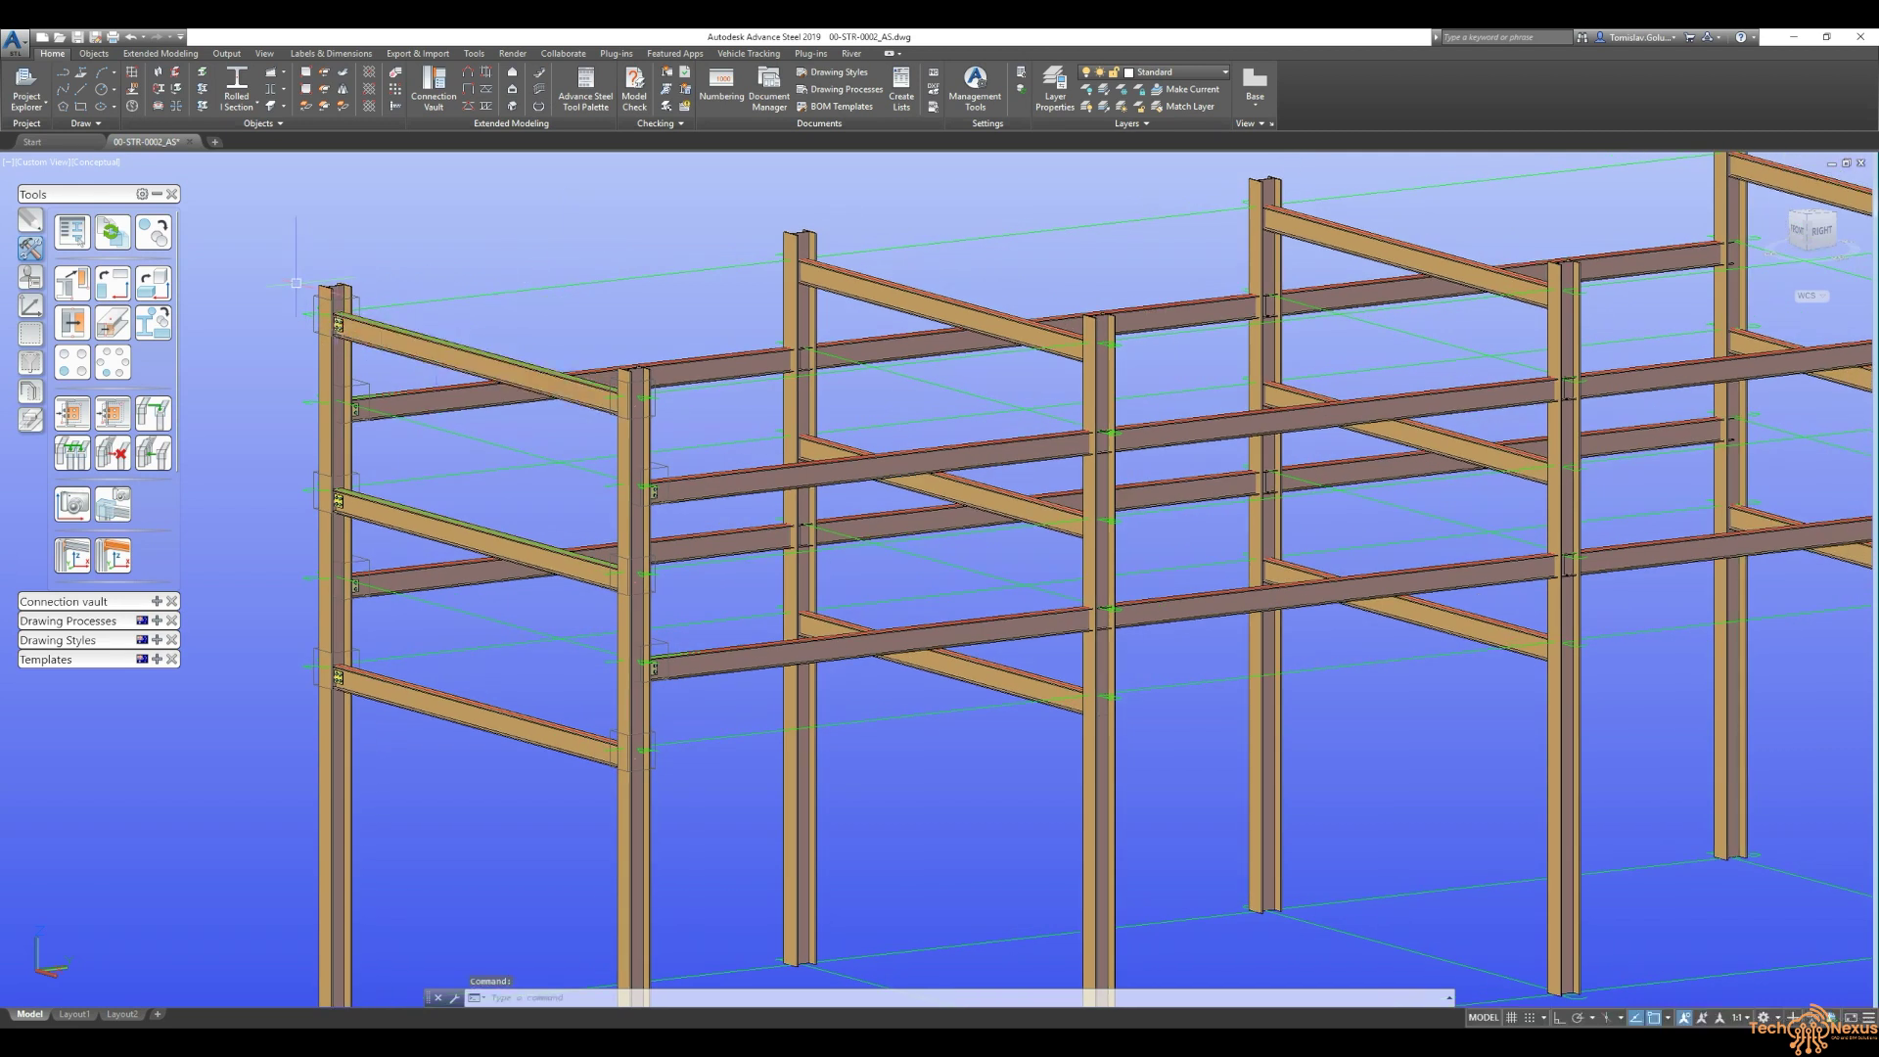
- Pick the top-left corner joint as source and select the six target columns
click(83, 453)
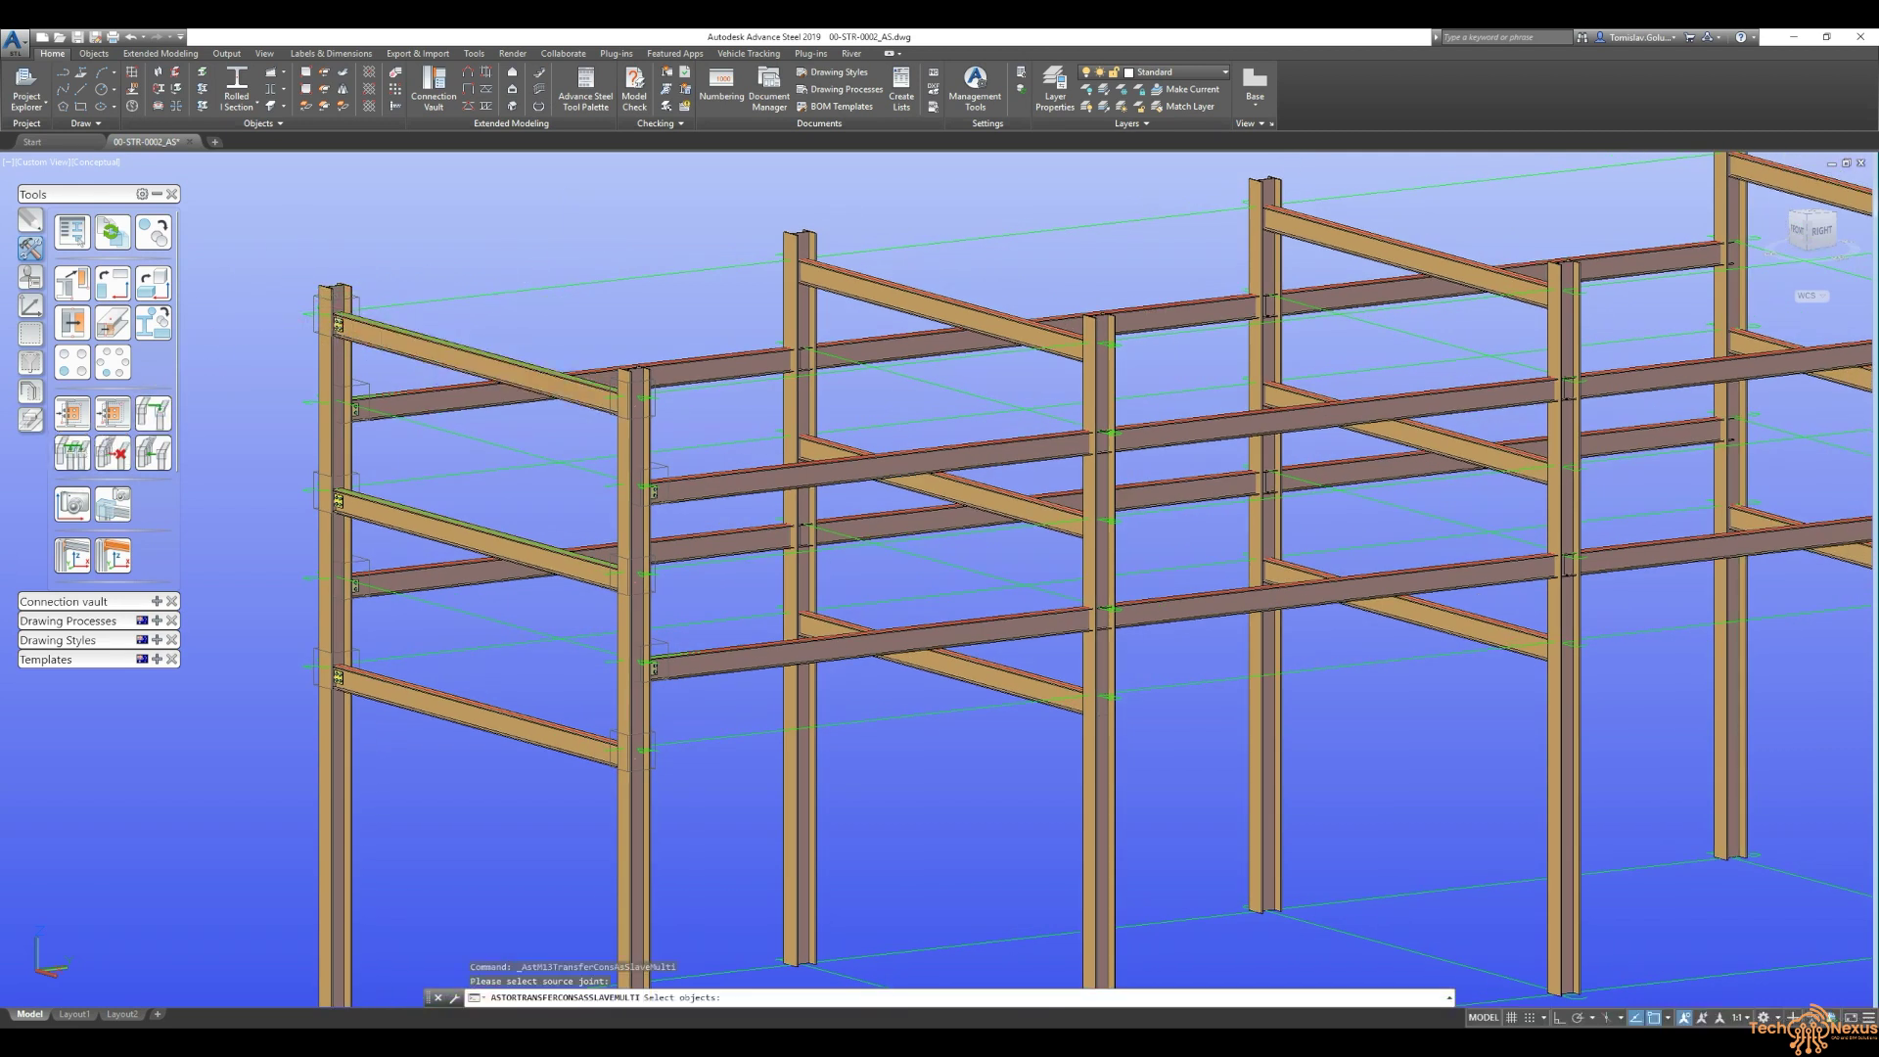
click(363, 295)
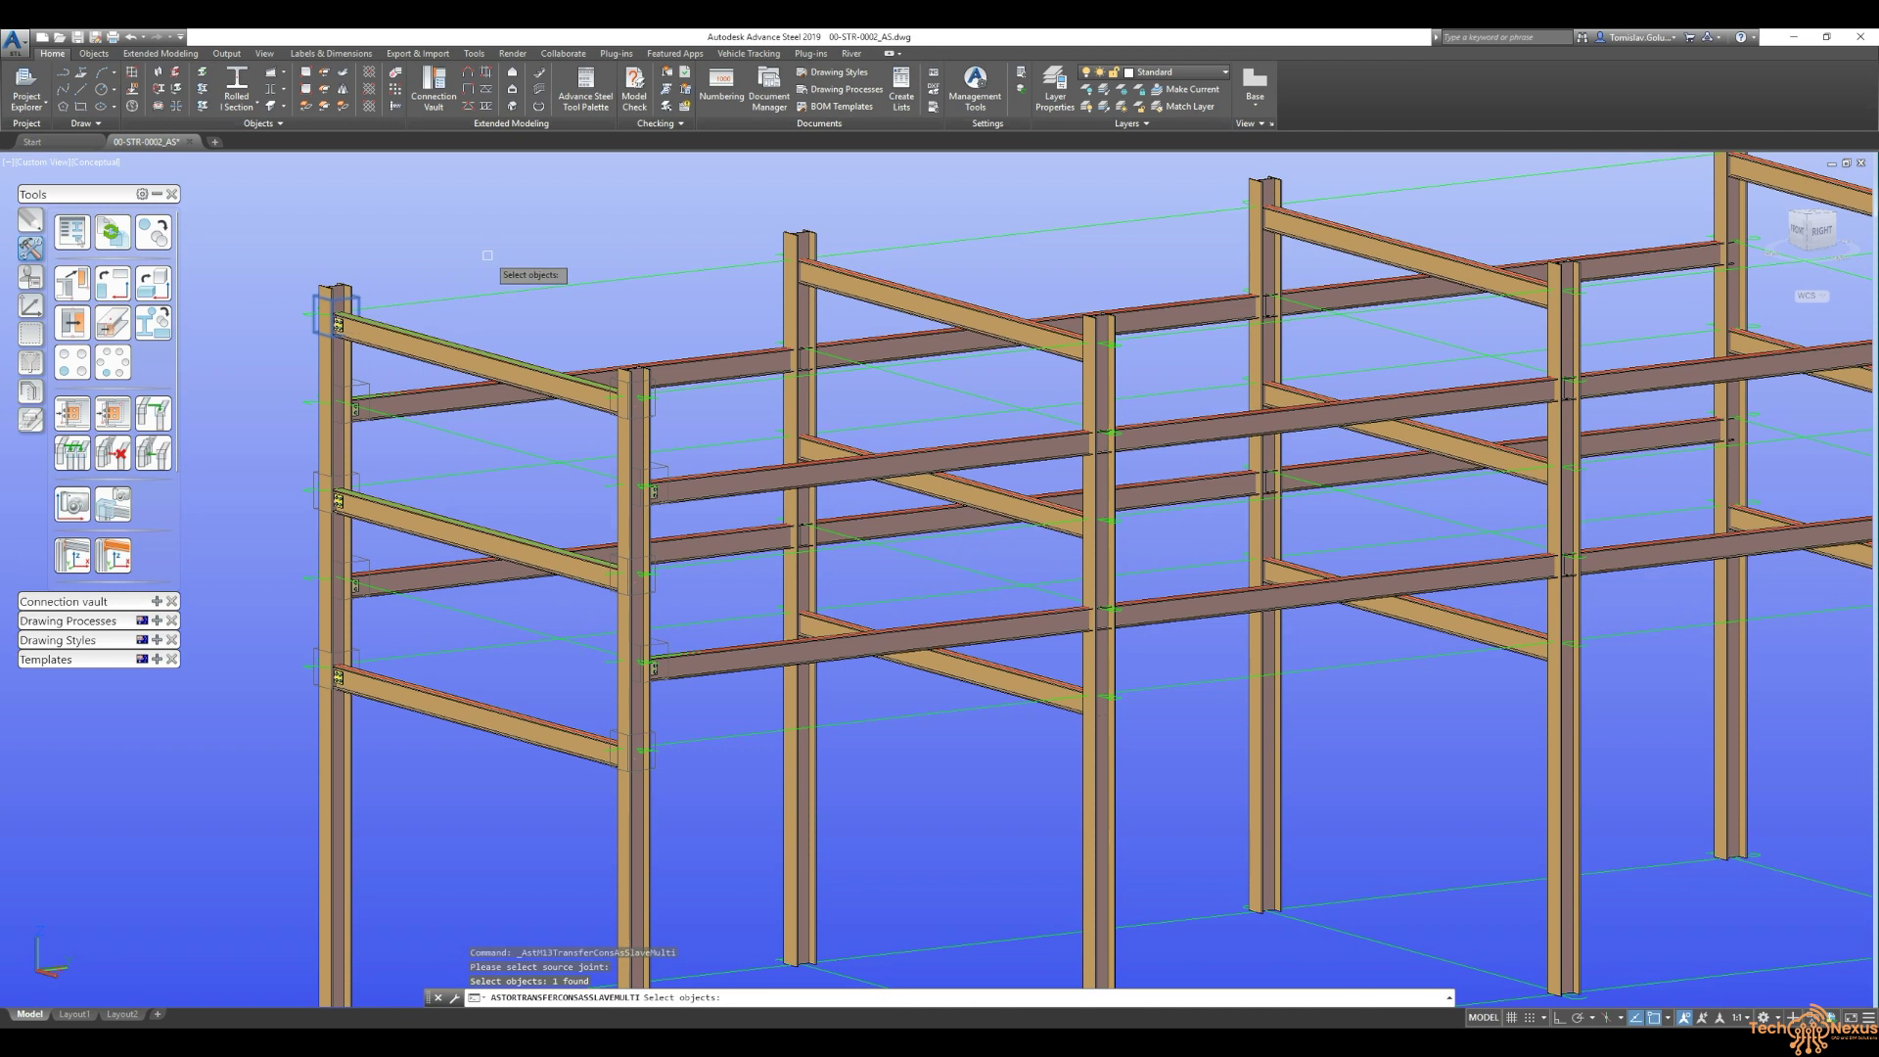
scroll(511, 364, down, 5)
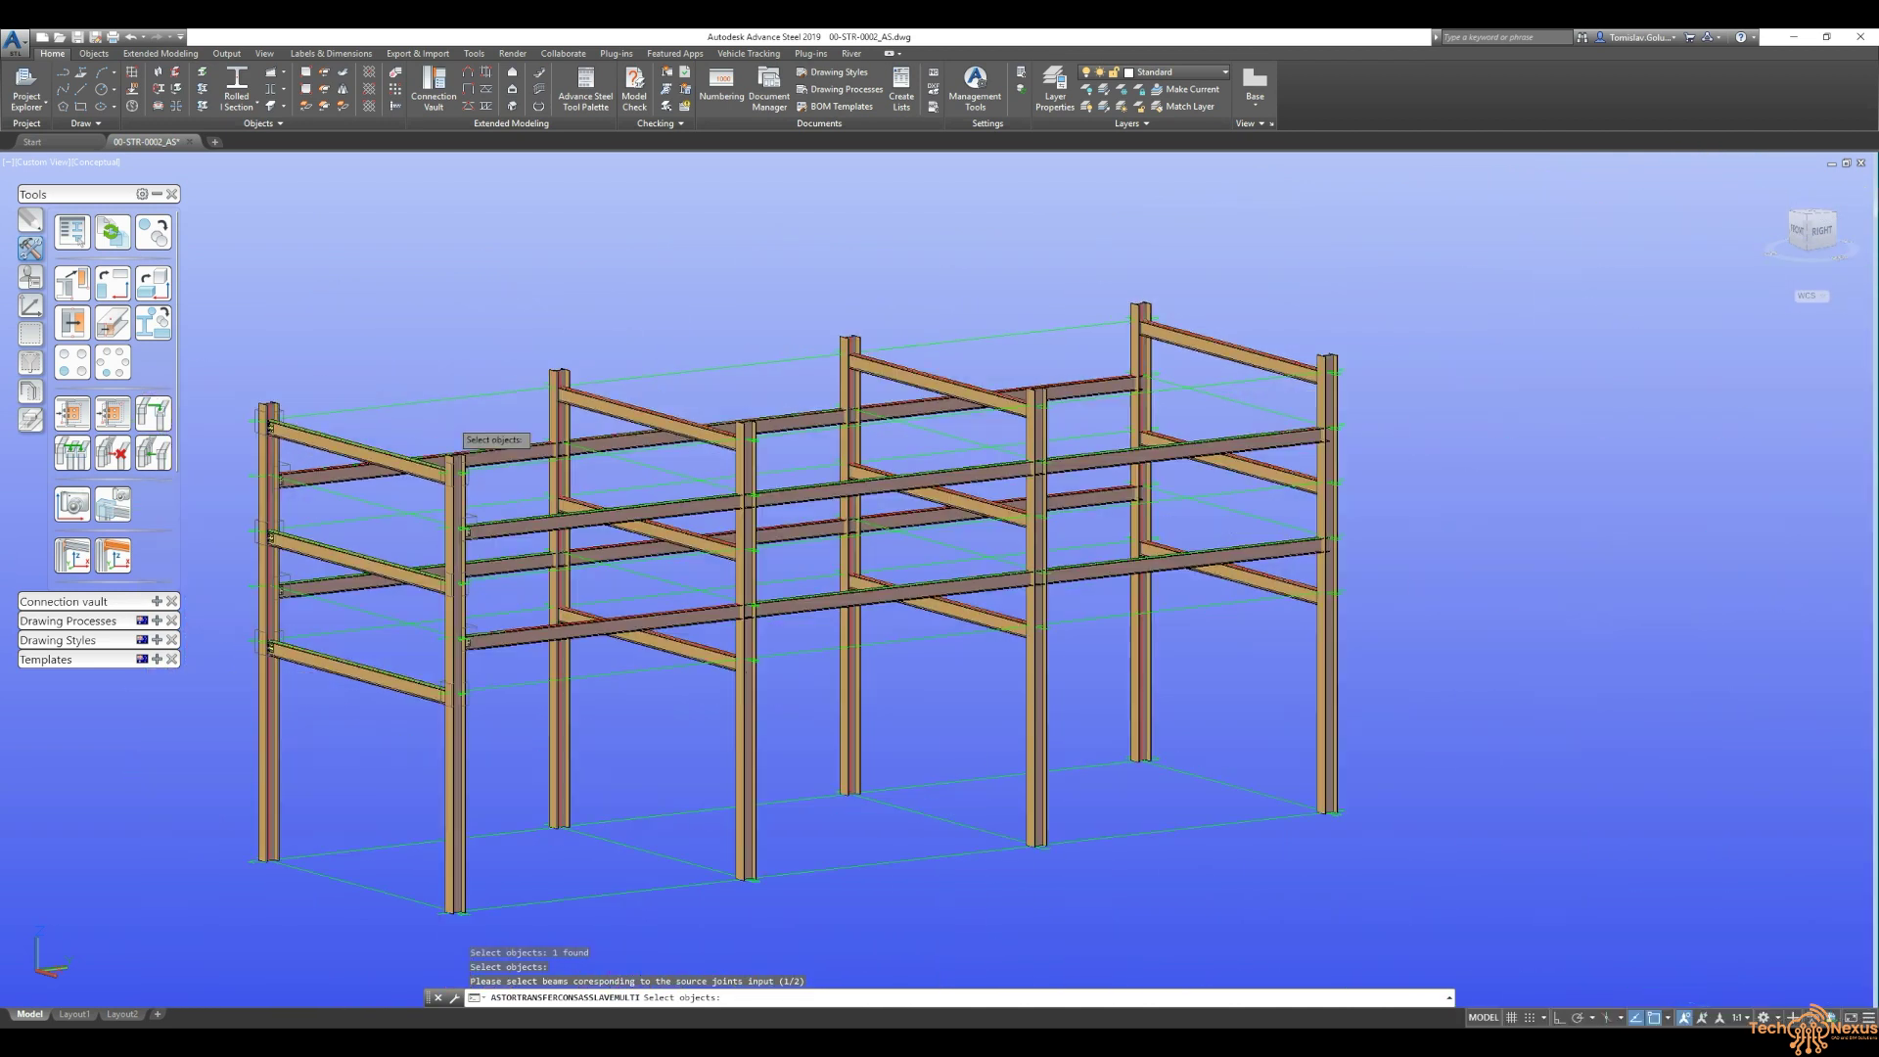
click(559, 419)
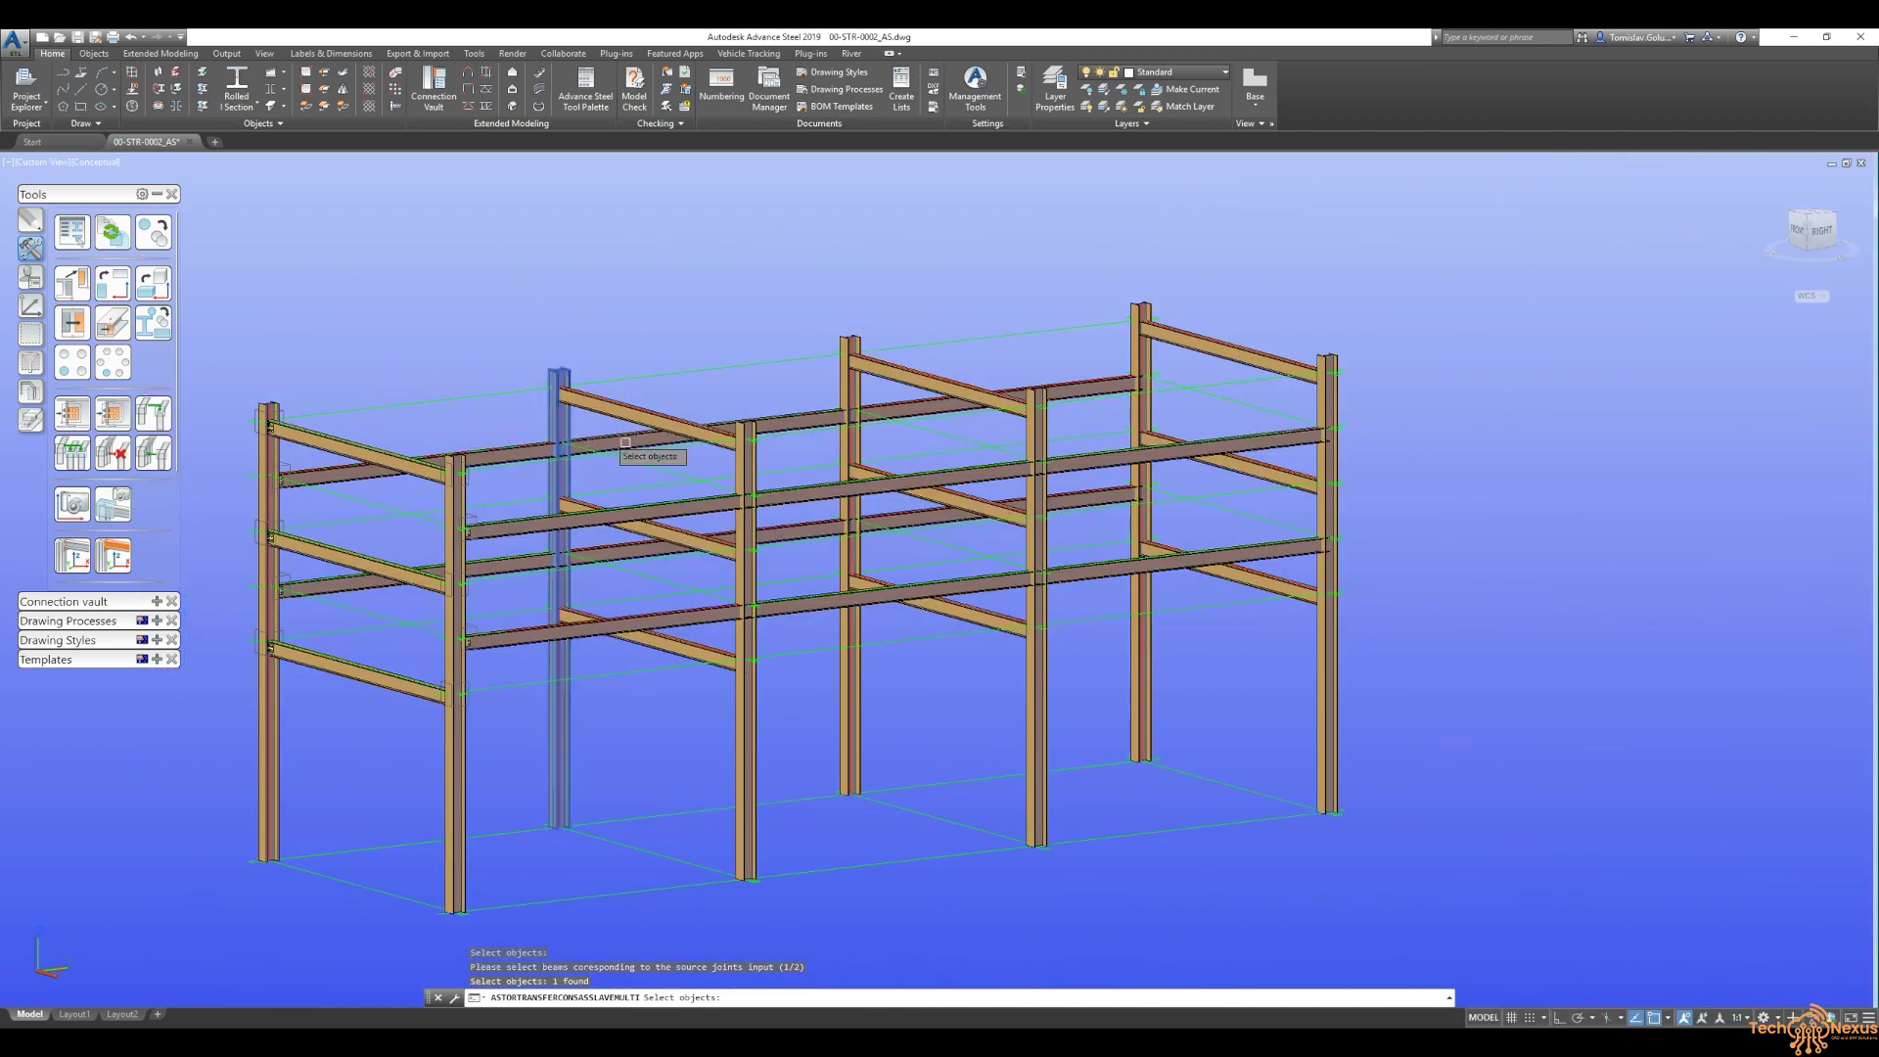
click(758, 453)
click(847, 381)
click(1037, 425)
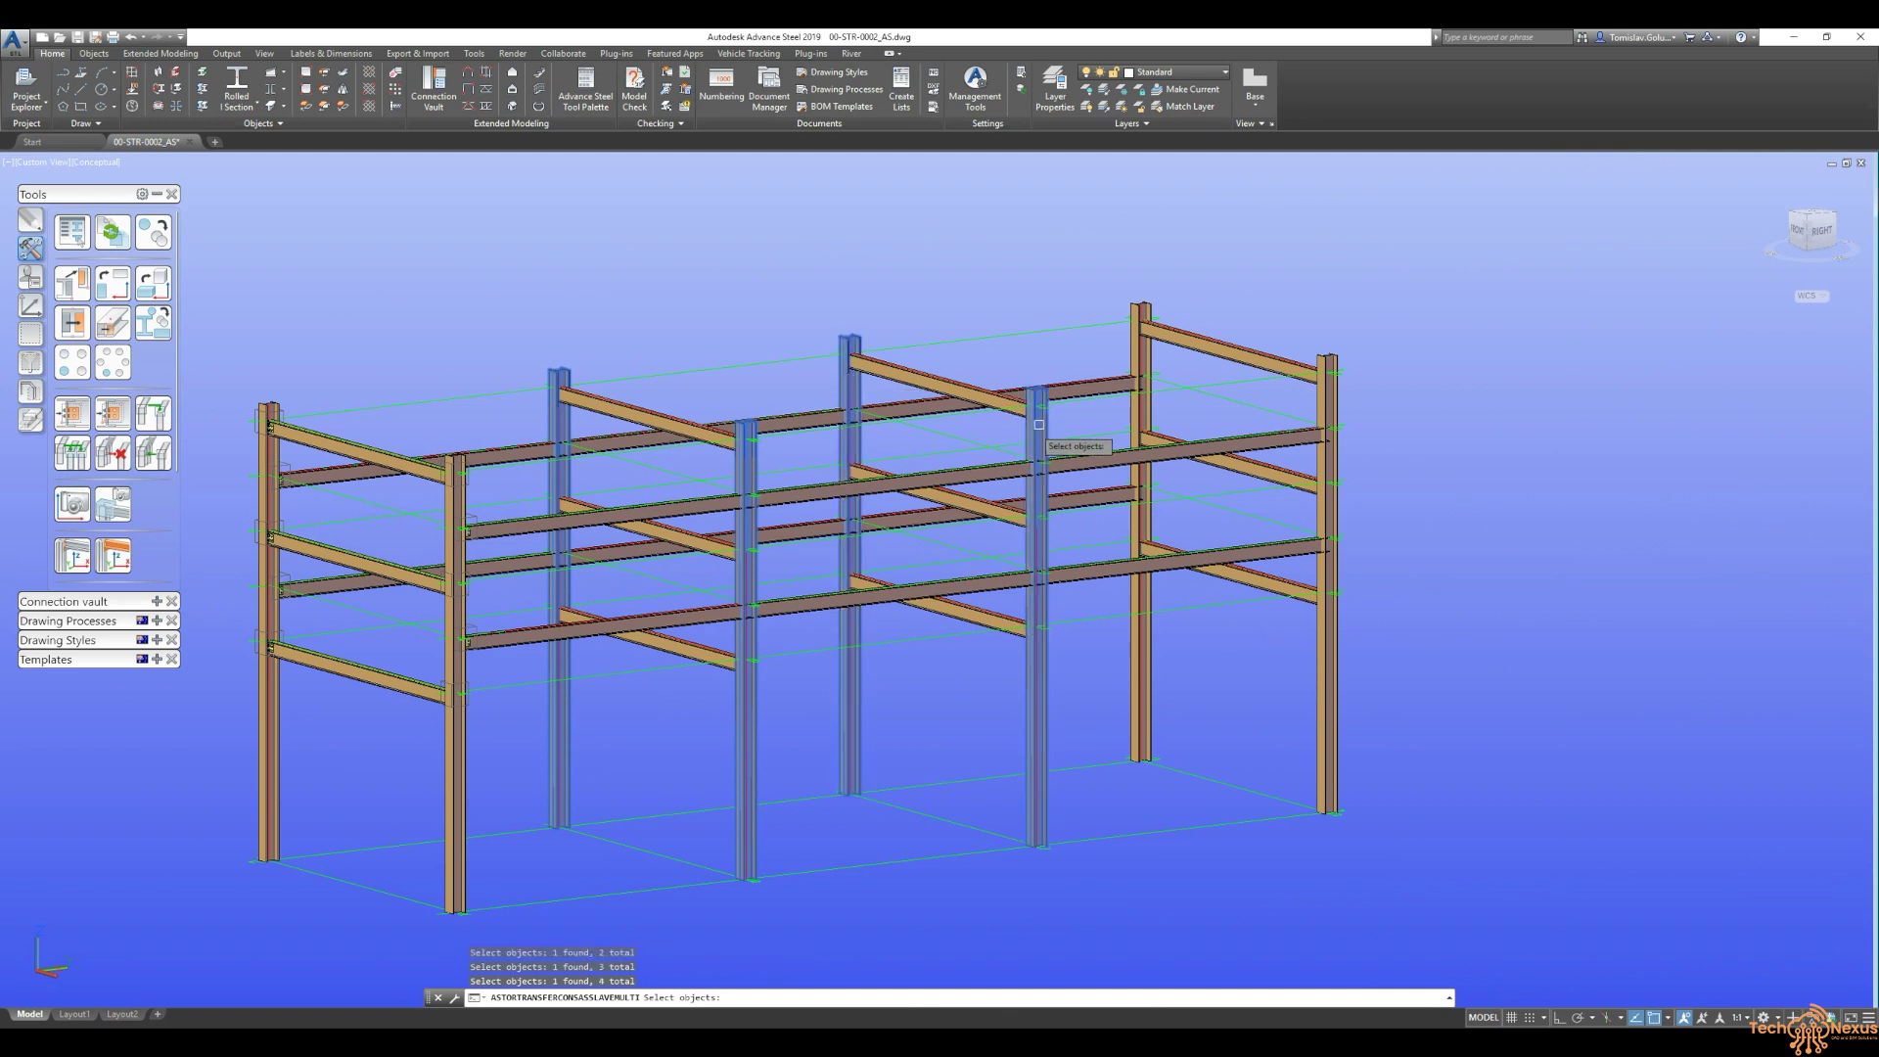
click(1137, 345)
click(1333, 417)
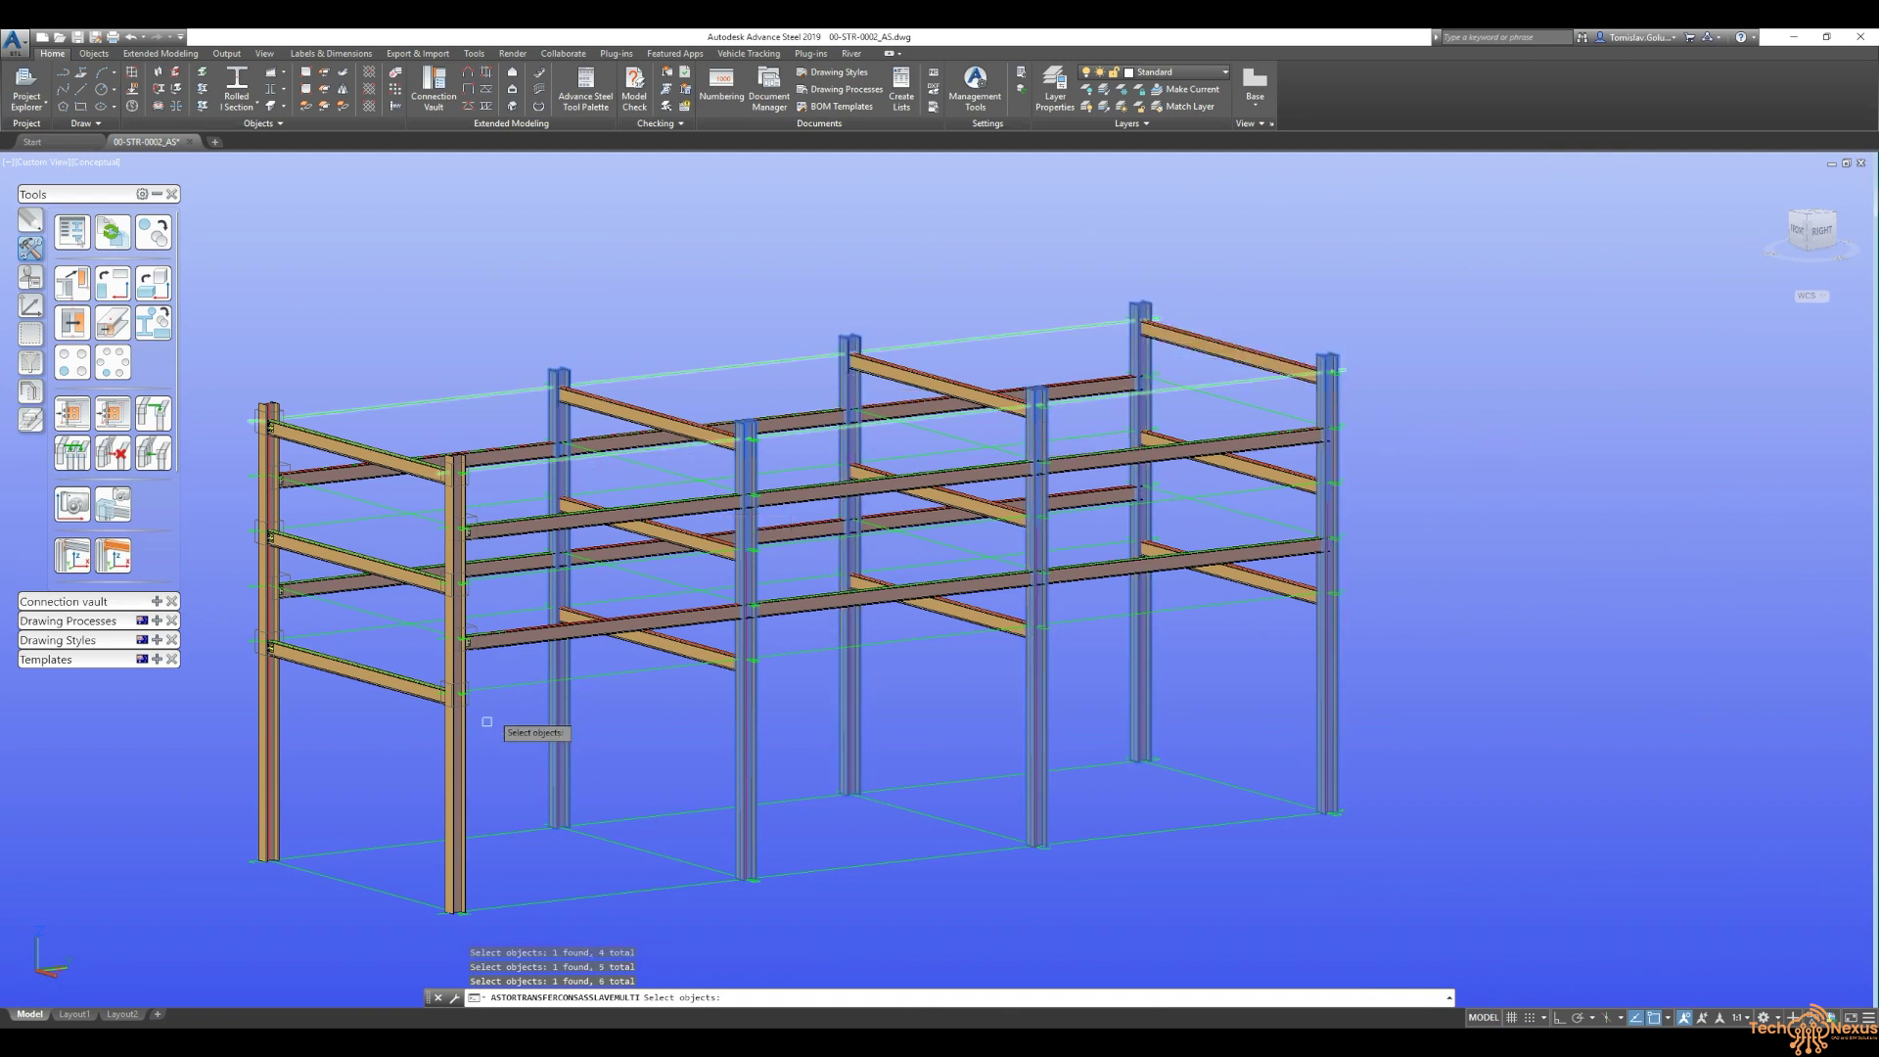
key(Return)
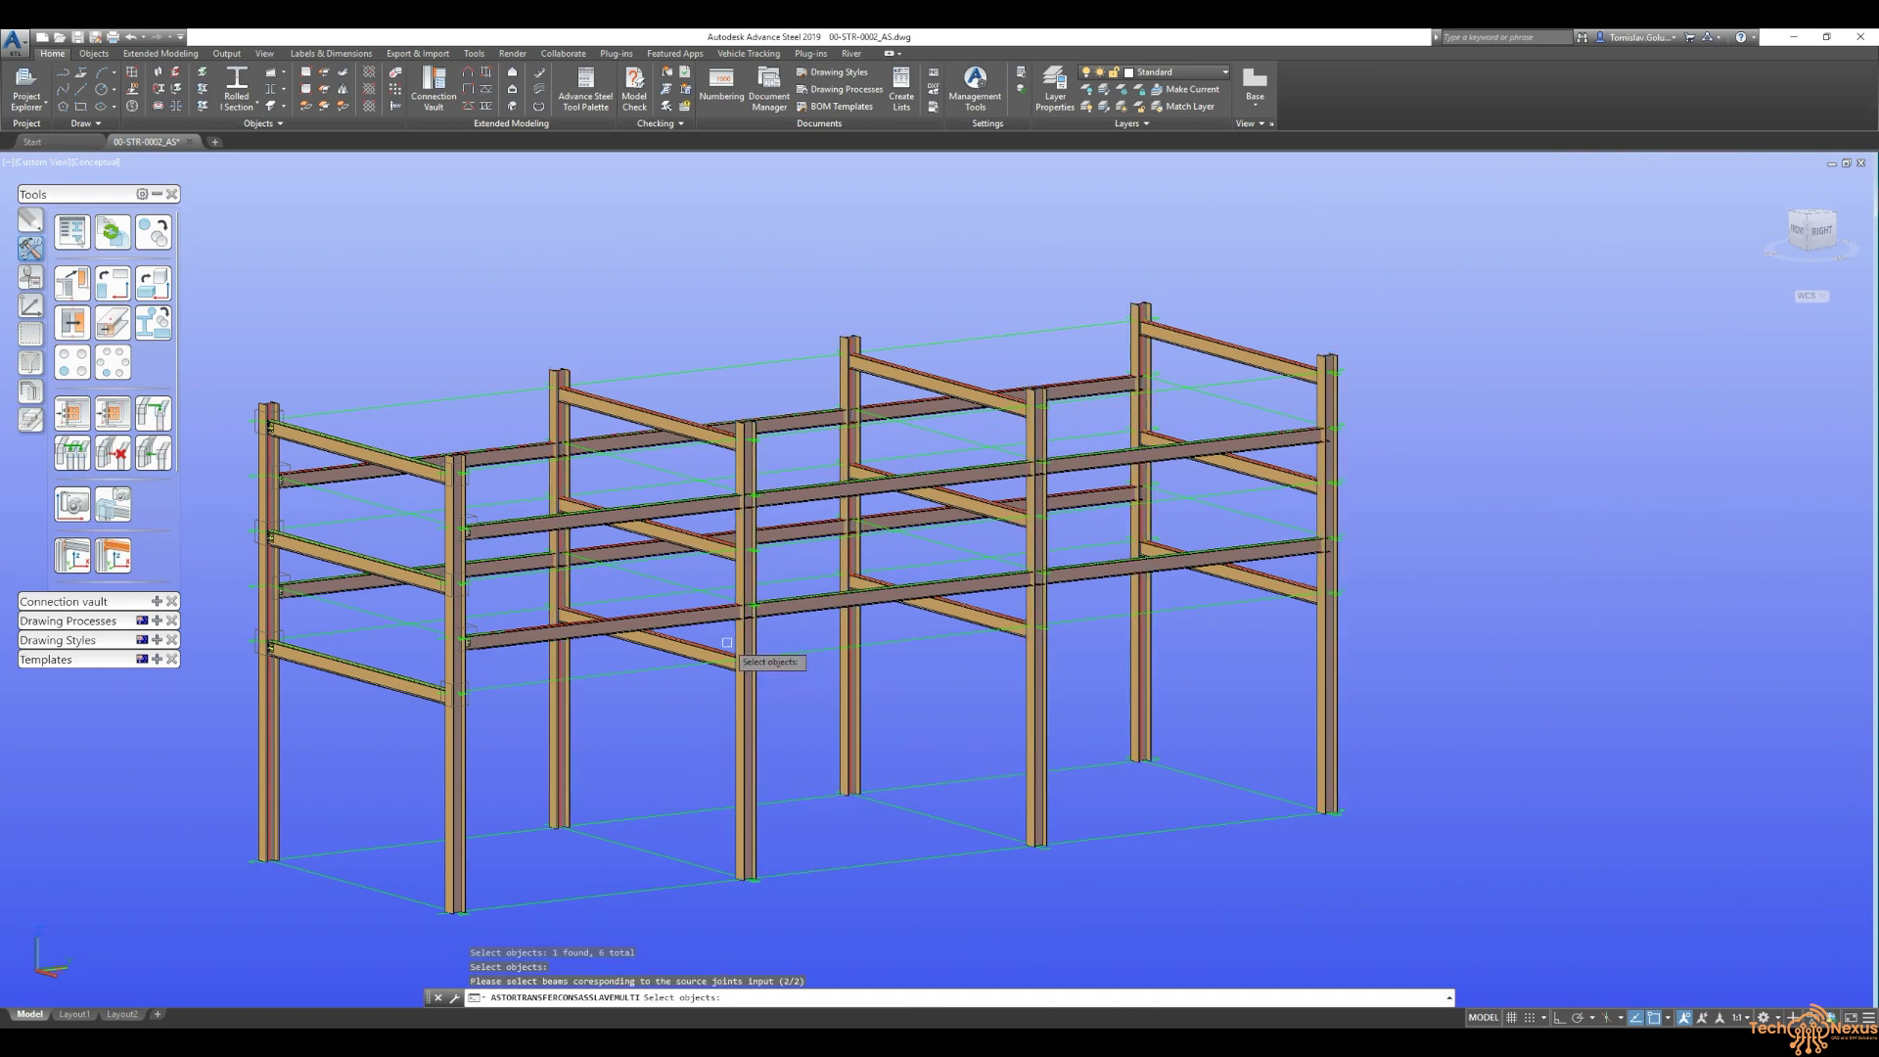
- Select the 21 matching beams across the left, centre and right bays
click(694, 651)
click(686, 537)
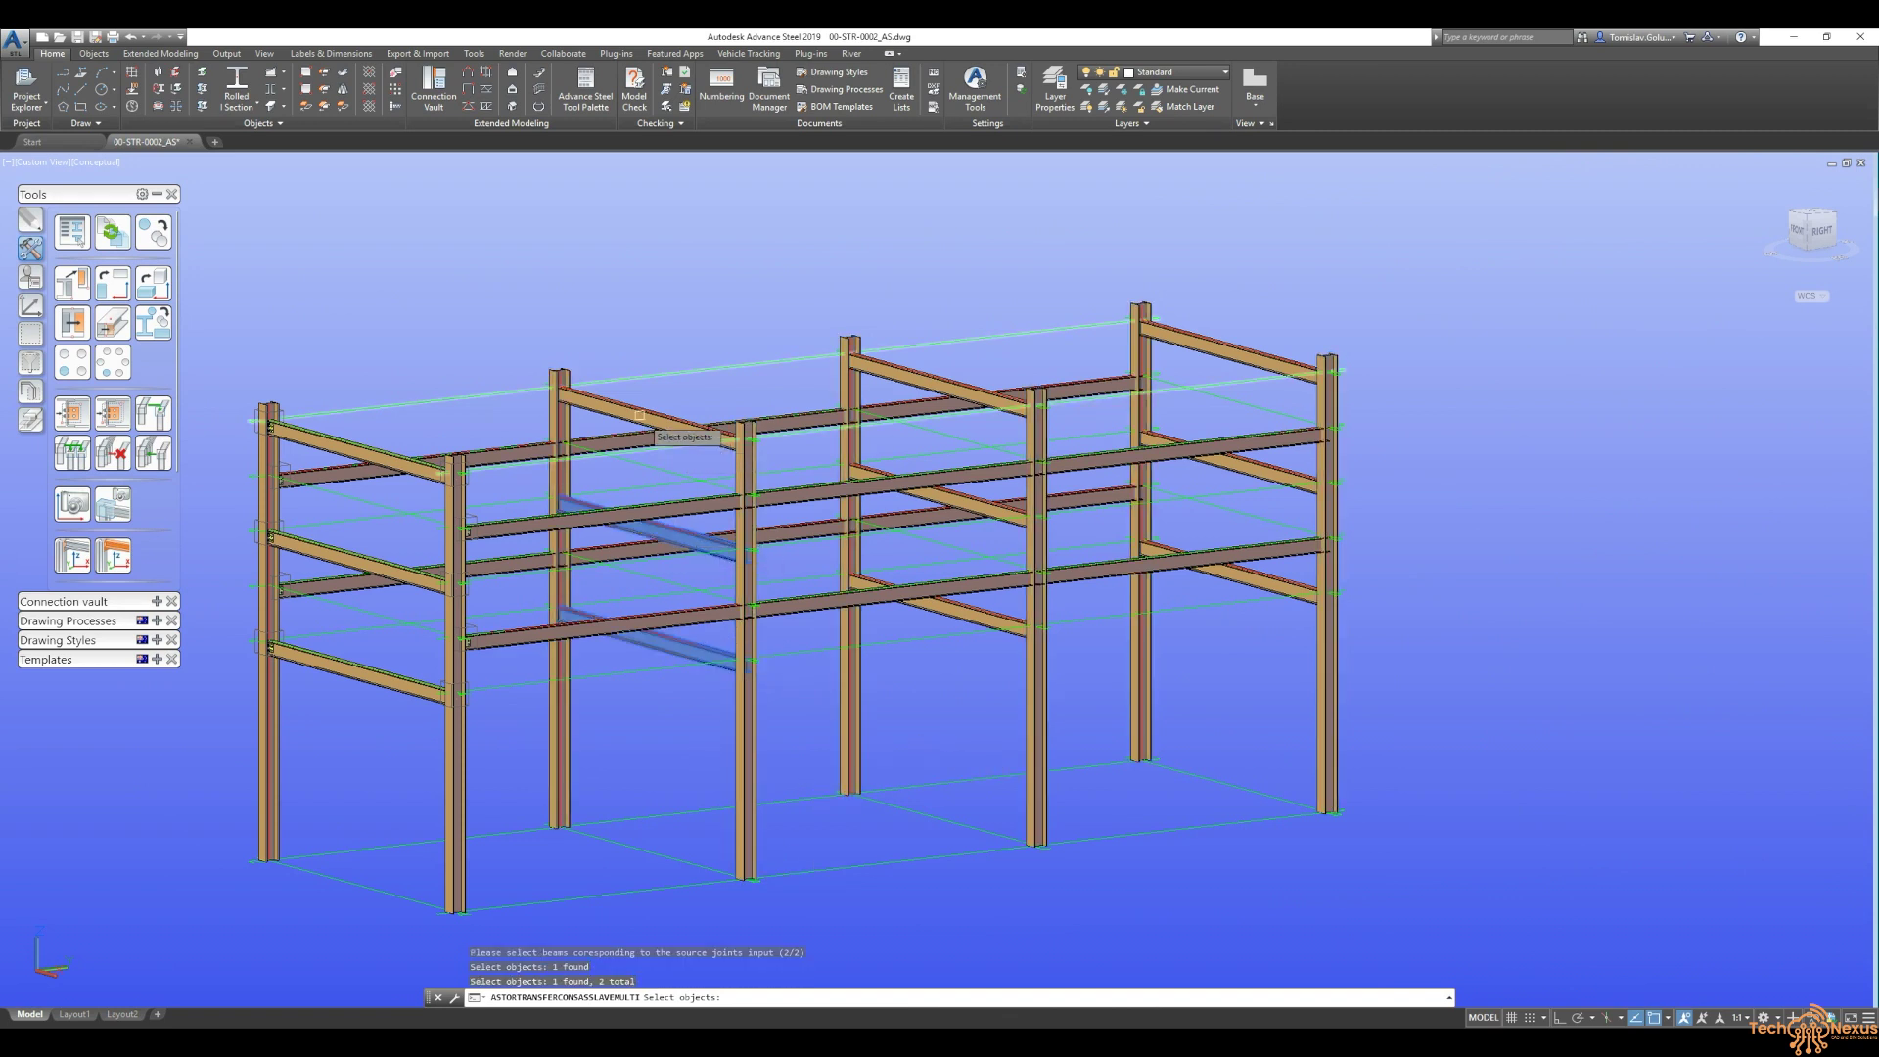
click(685, 426)
click(905, 377)
click(940, 495)
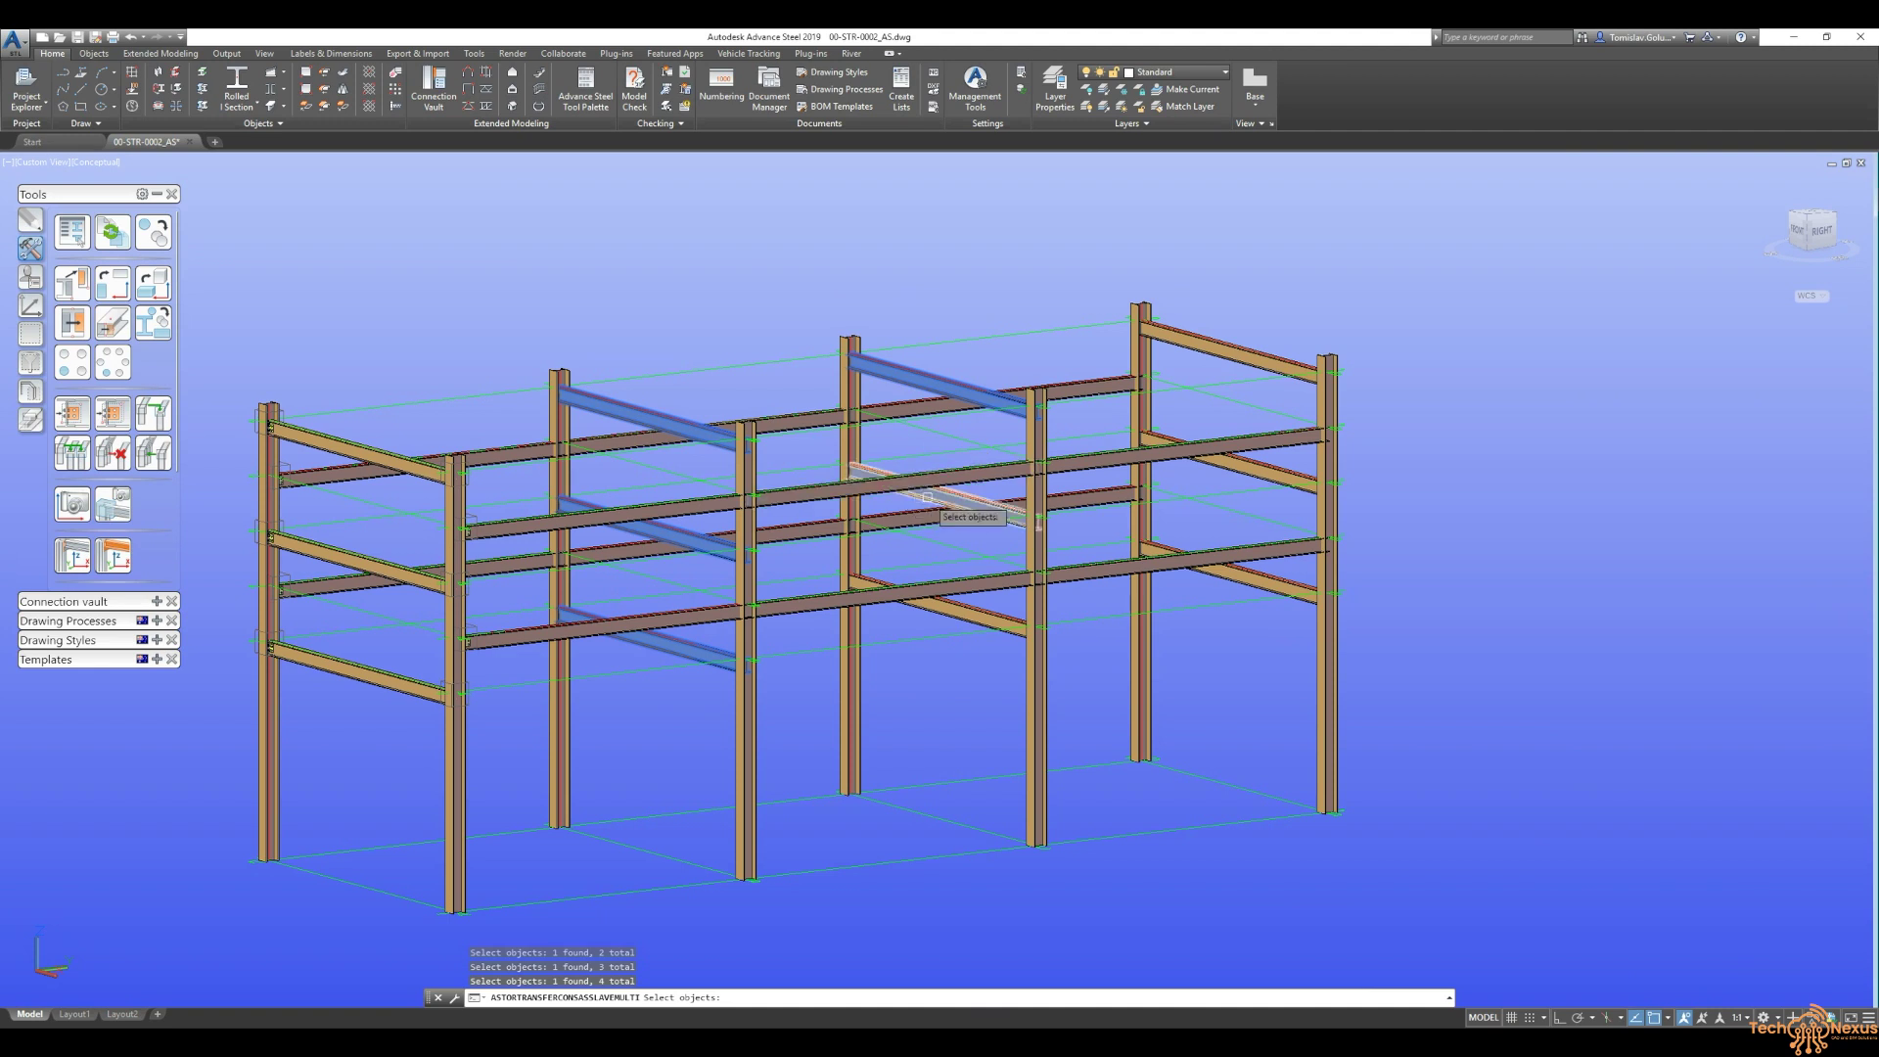
click(946, 601)
click(1262, 585)
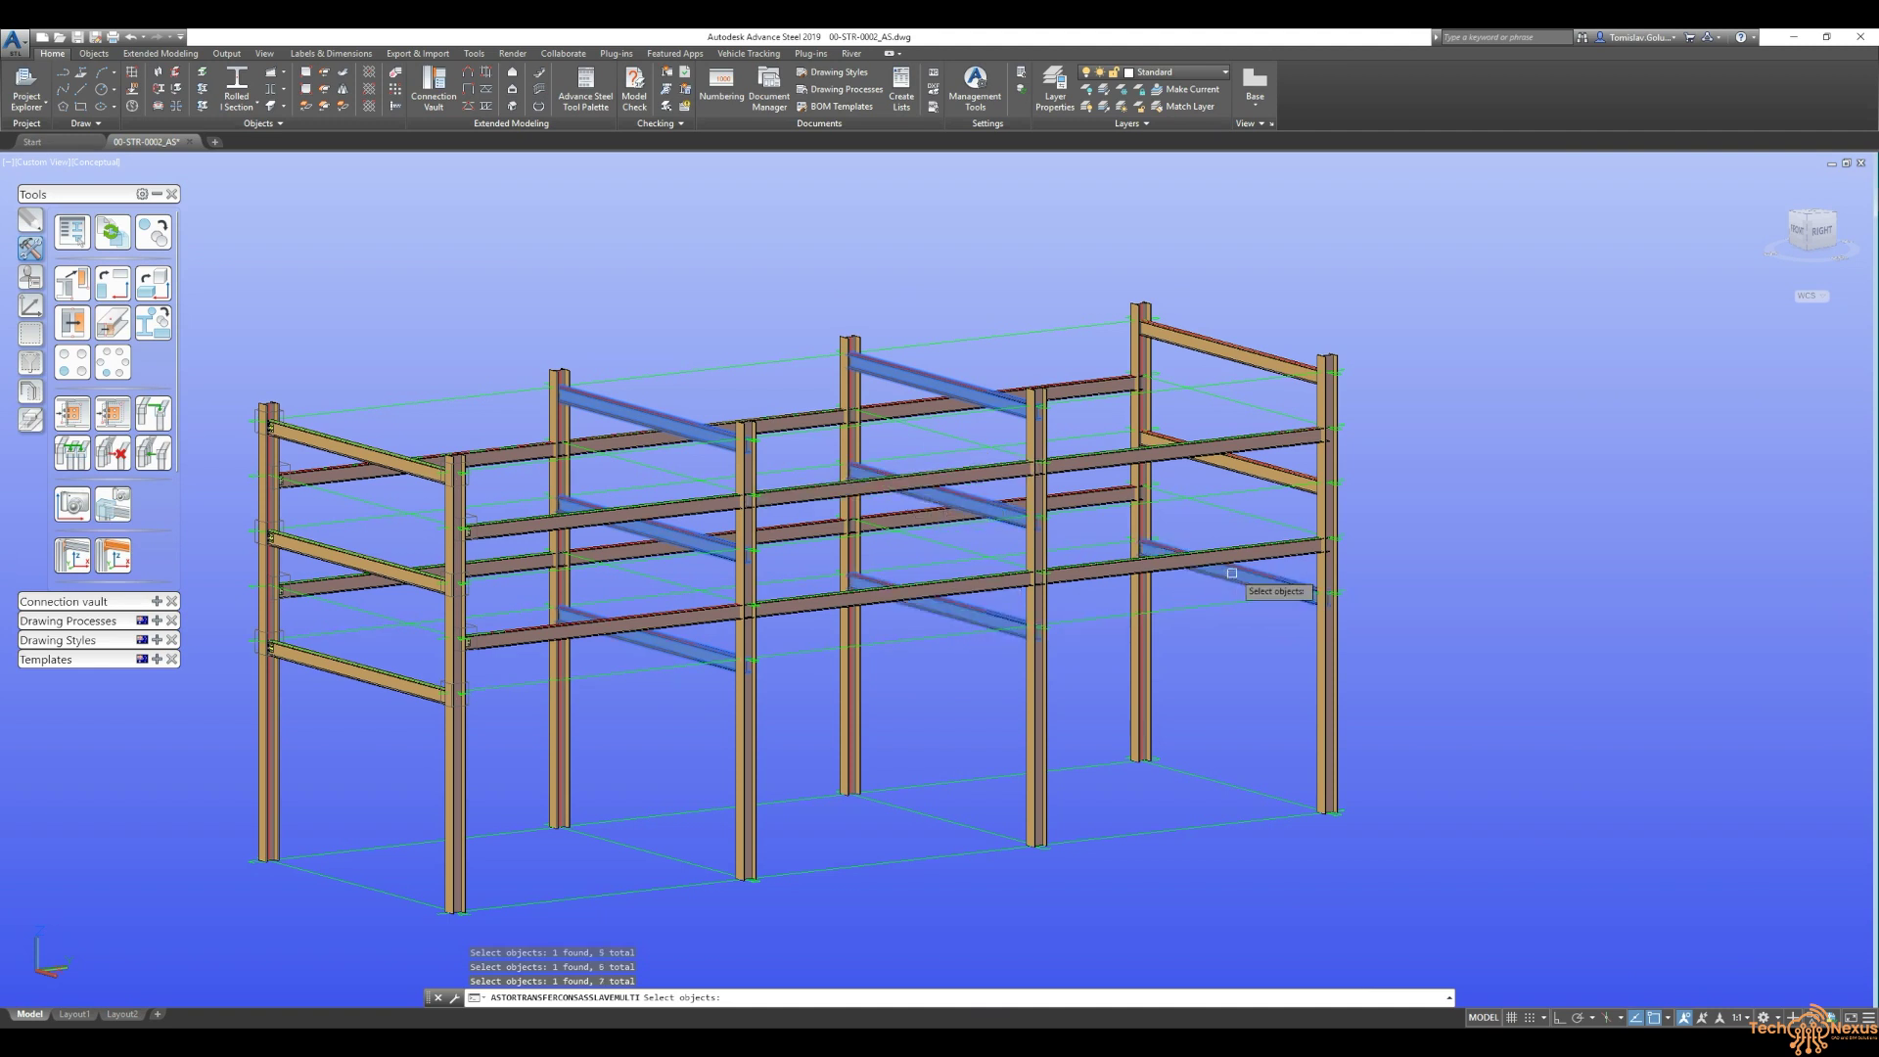
click(1261, 474)
click(1192, 347)
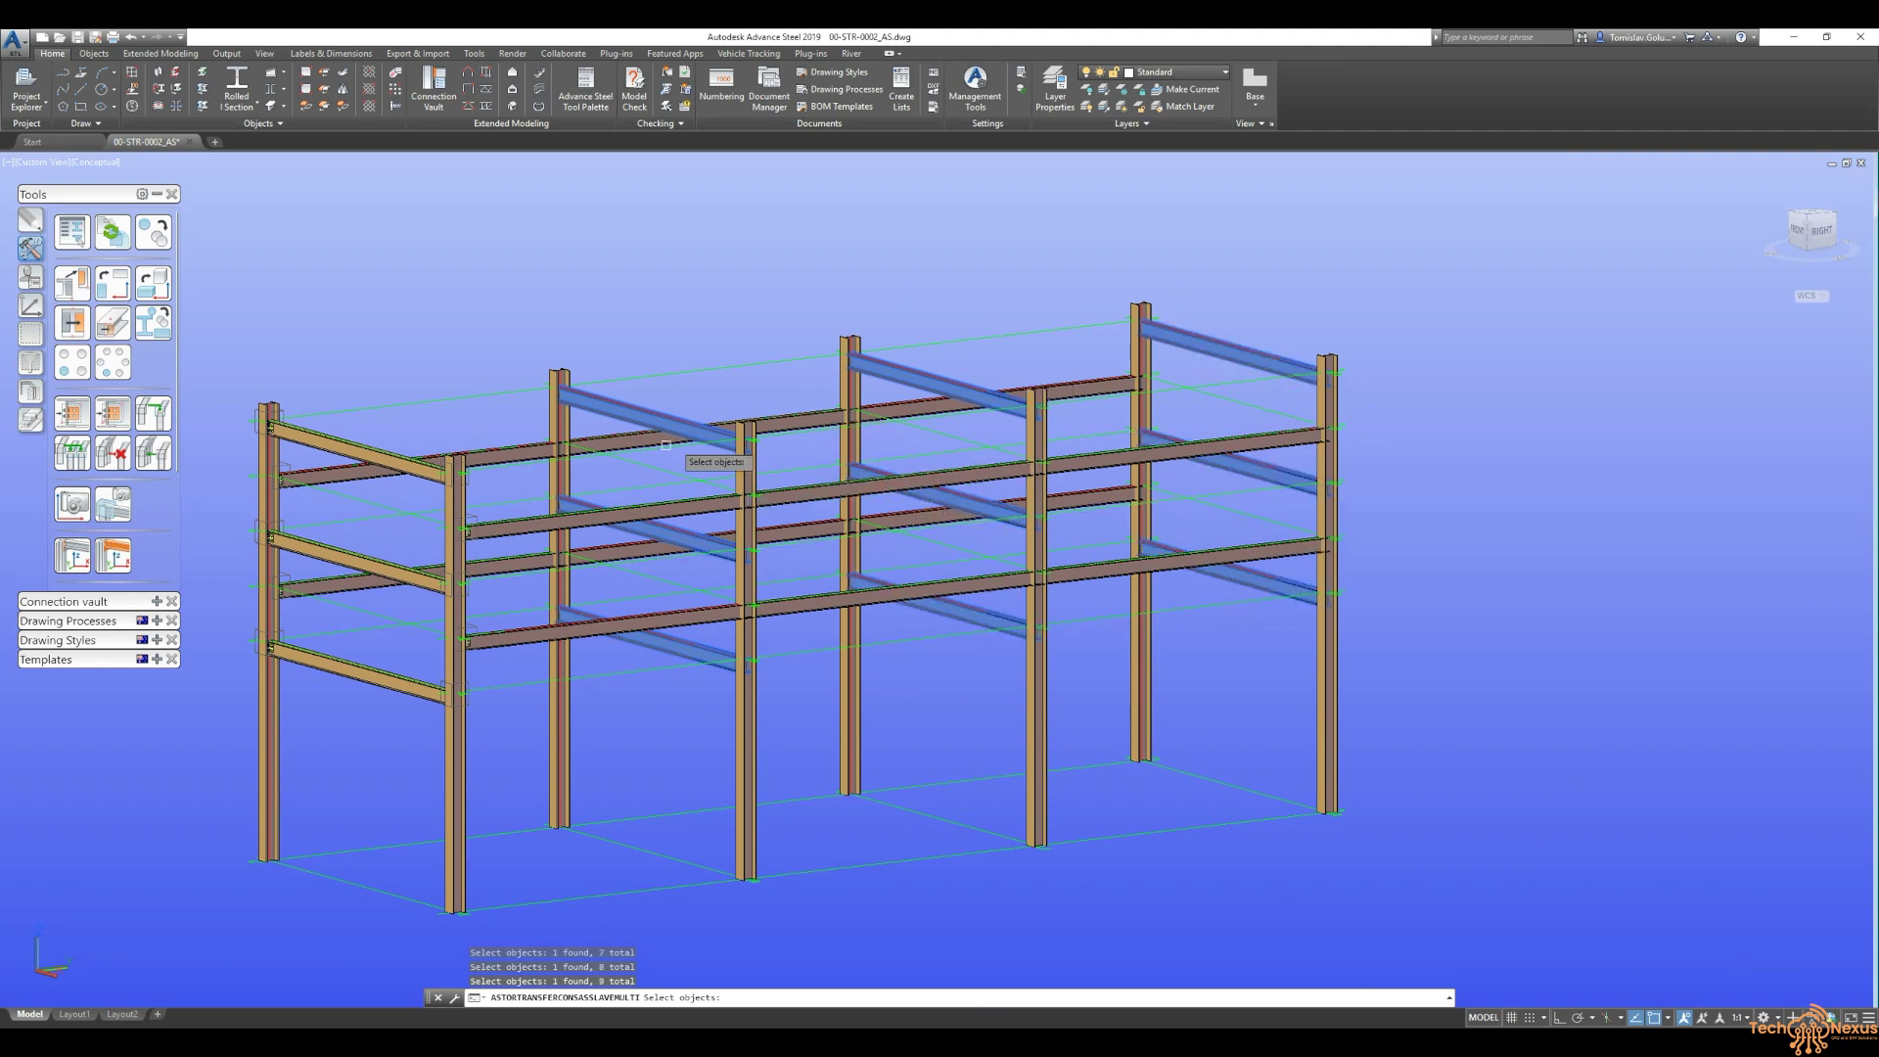
click(528, 447)
click(509, 562)
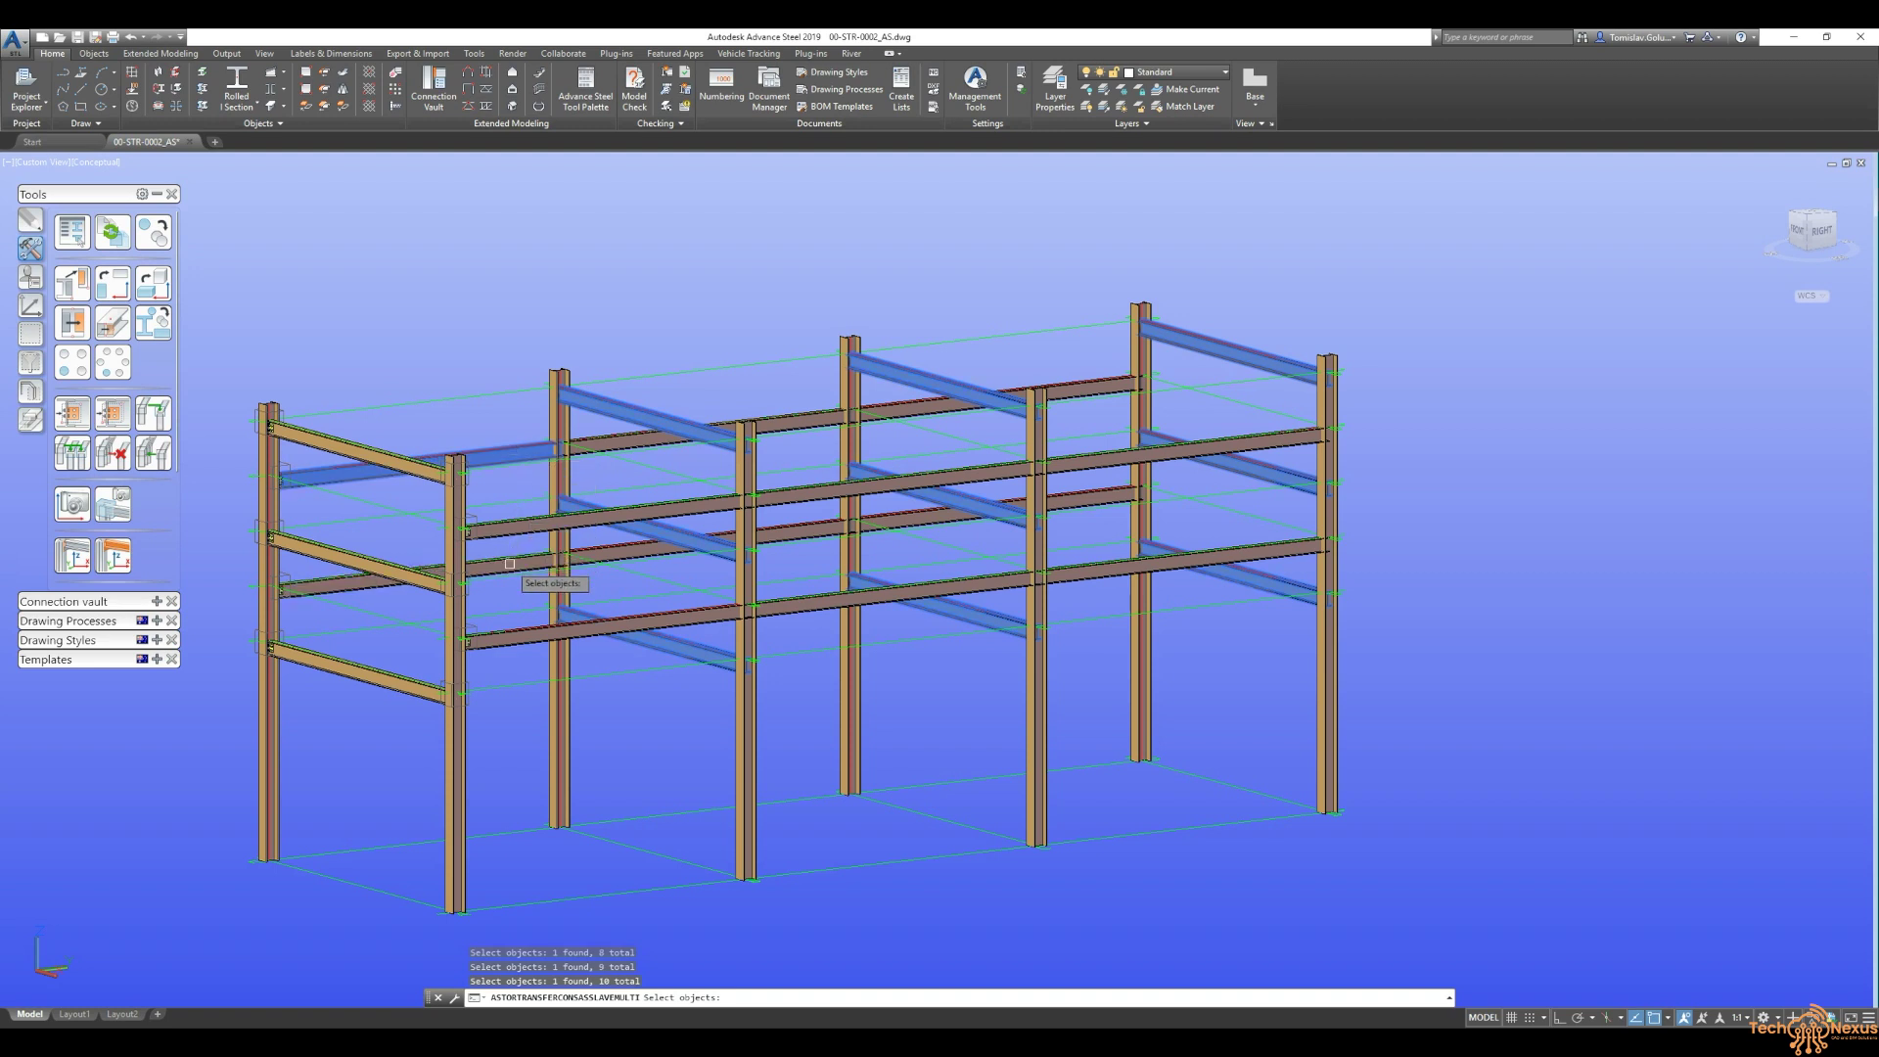
click(541, 633)
click(680, 509)
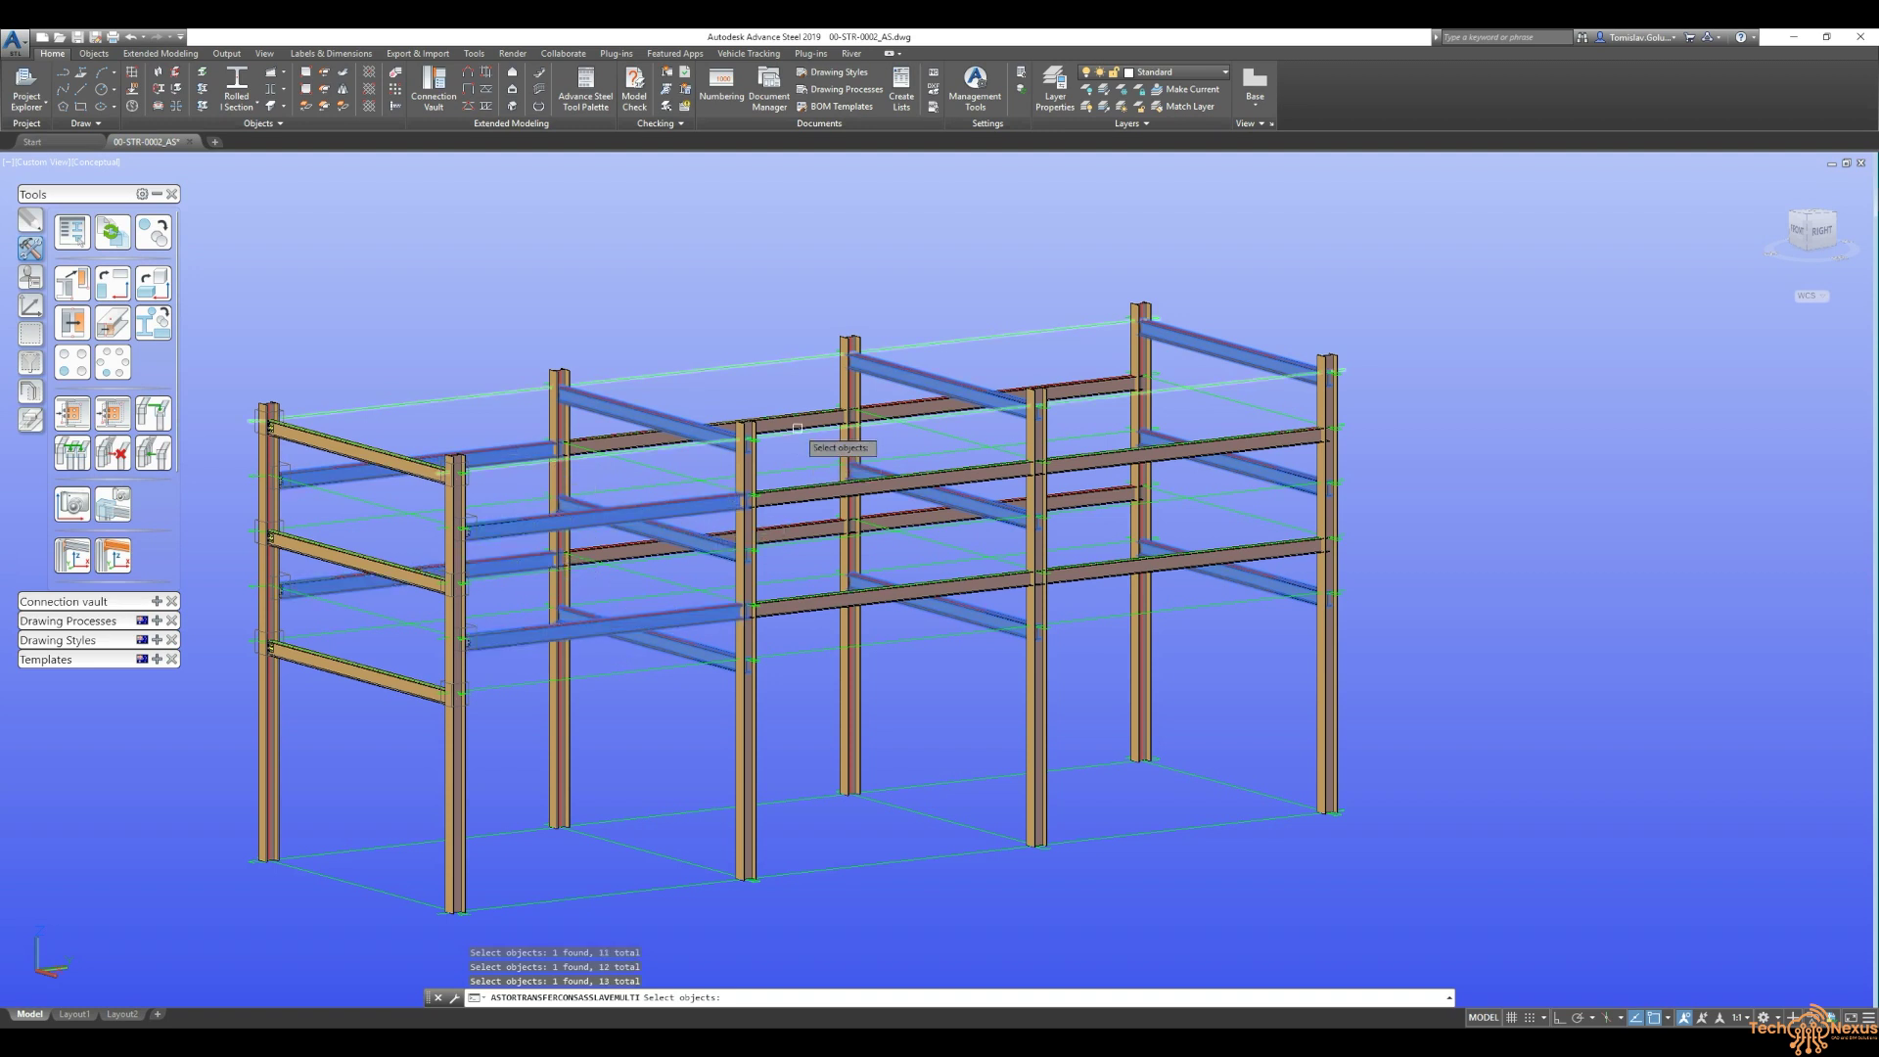
click(797, 426)
click(806, 492)
click(805, 541)
click(808, 598)
click(1125, 569)
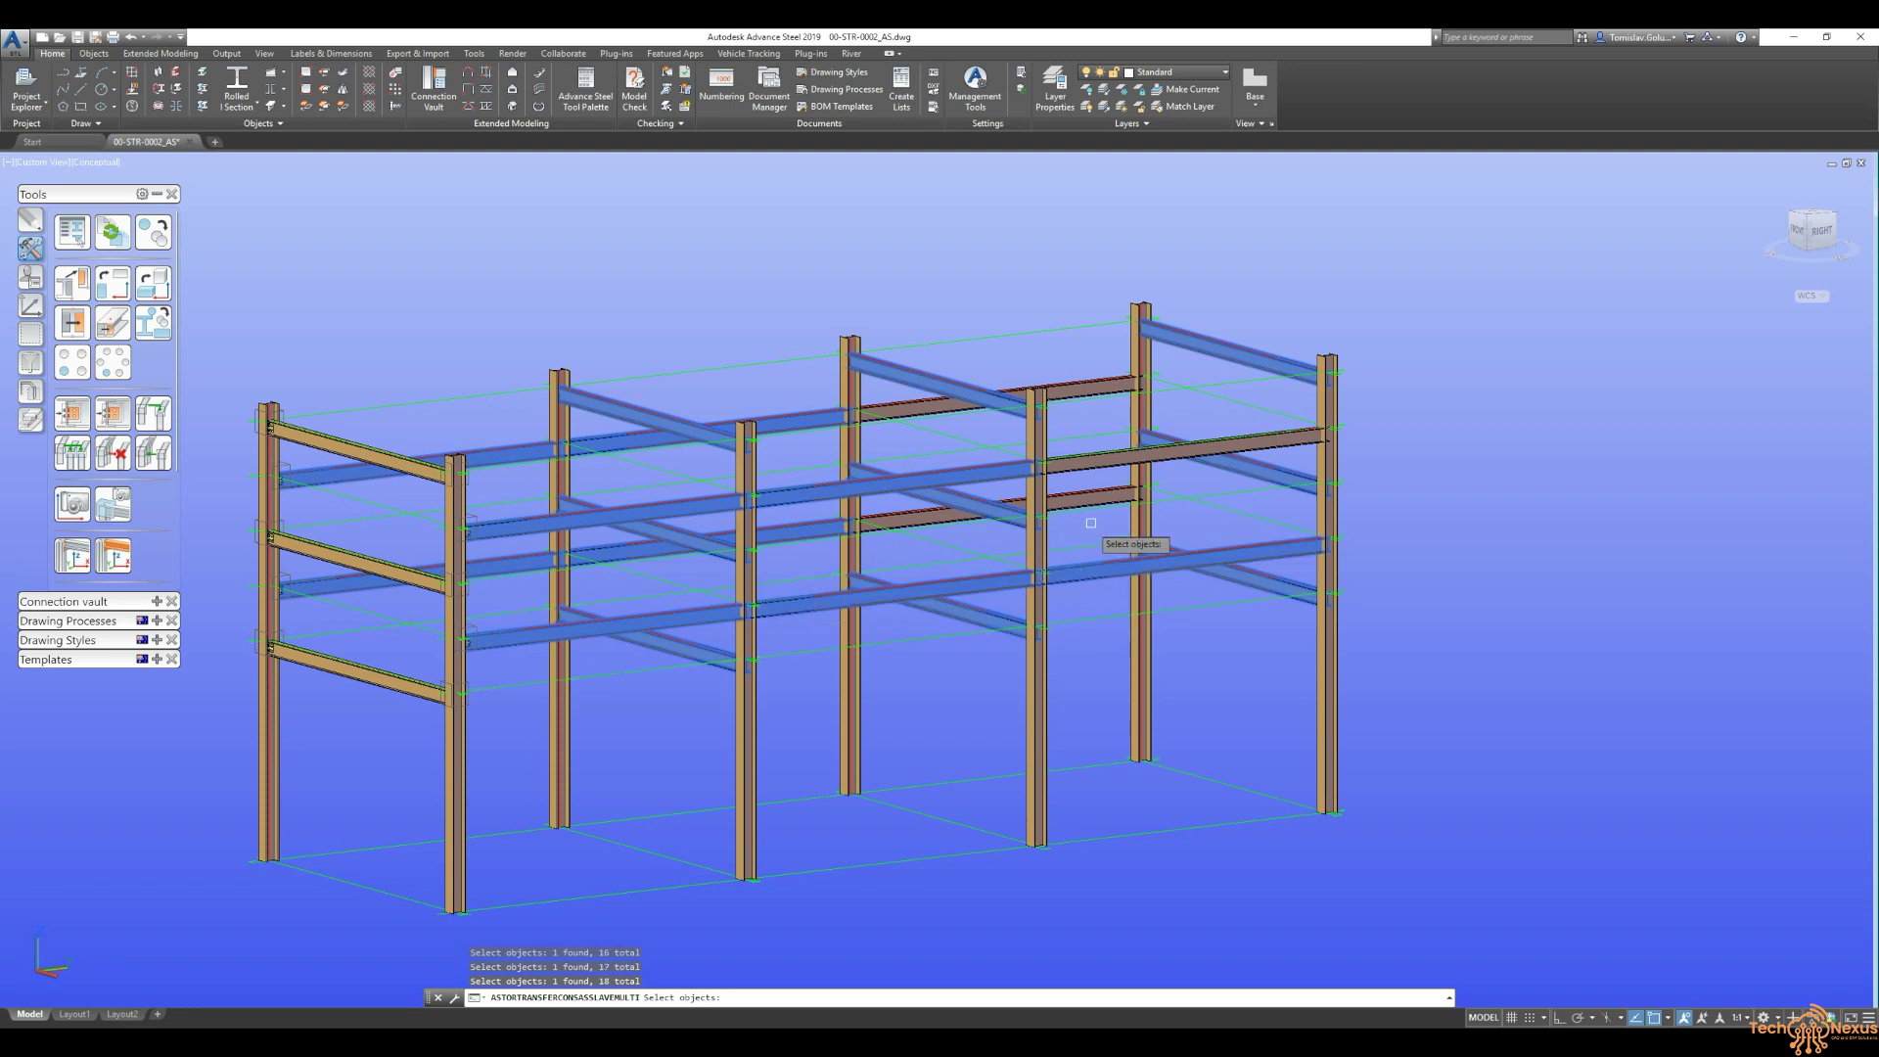
click(1106, 452)
click(1082, 386)
click(1135, 382)
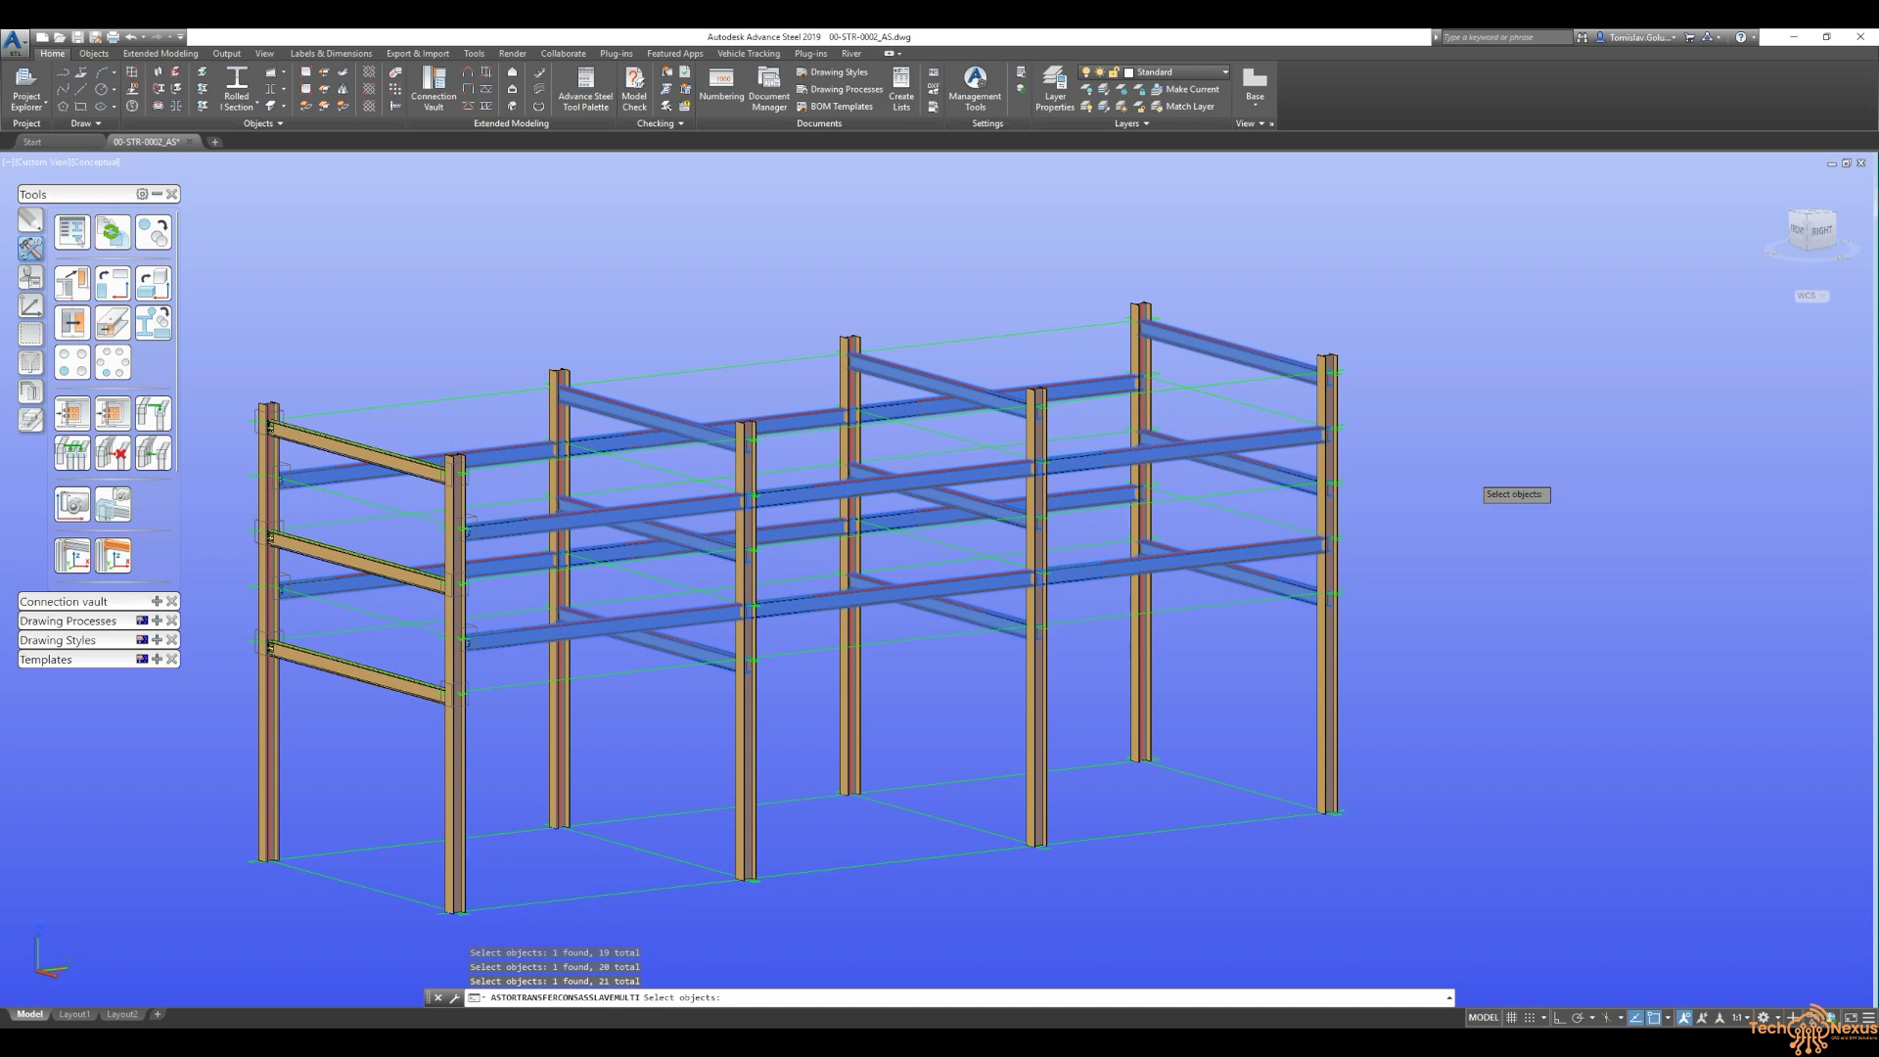
- Finish the joint group selection and bring the corner joints into view
key(Return)
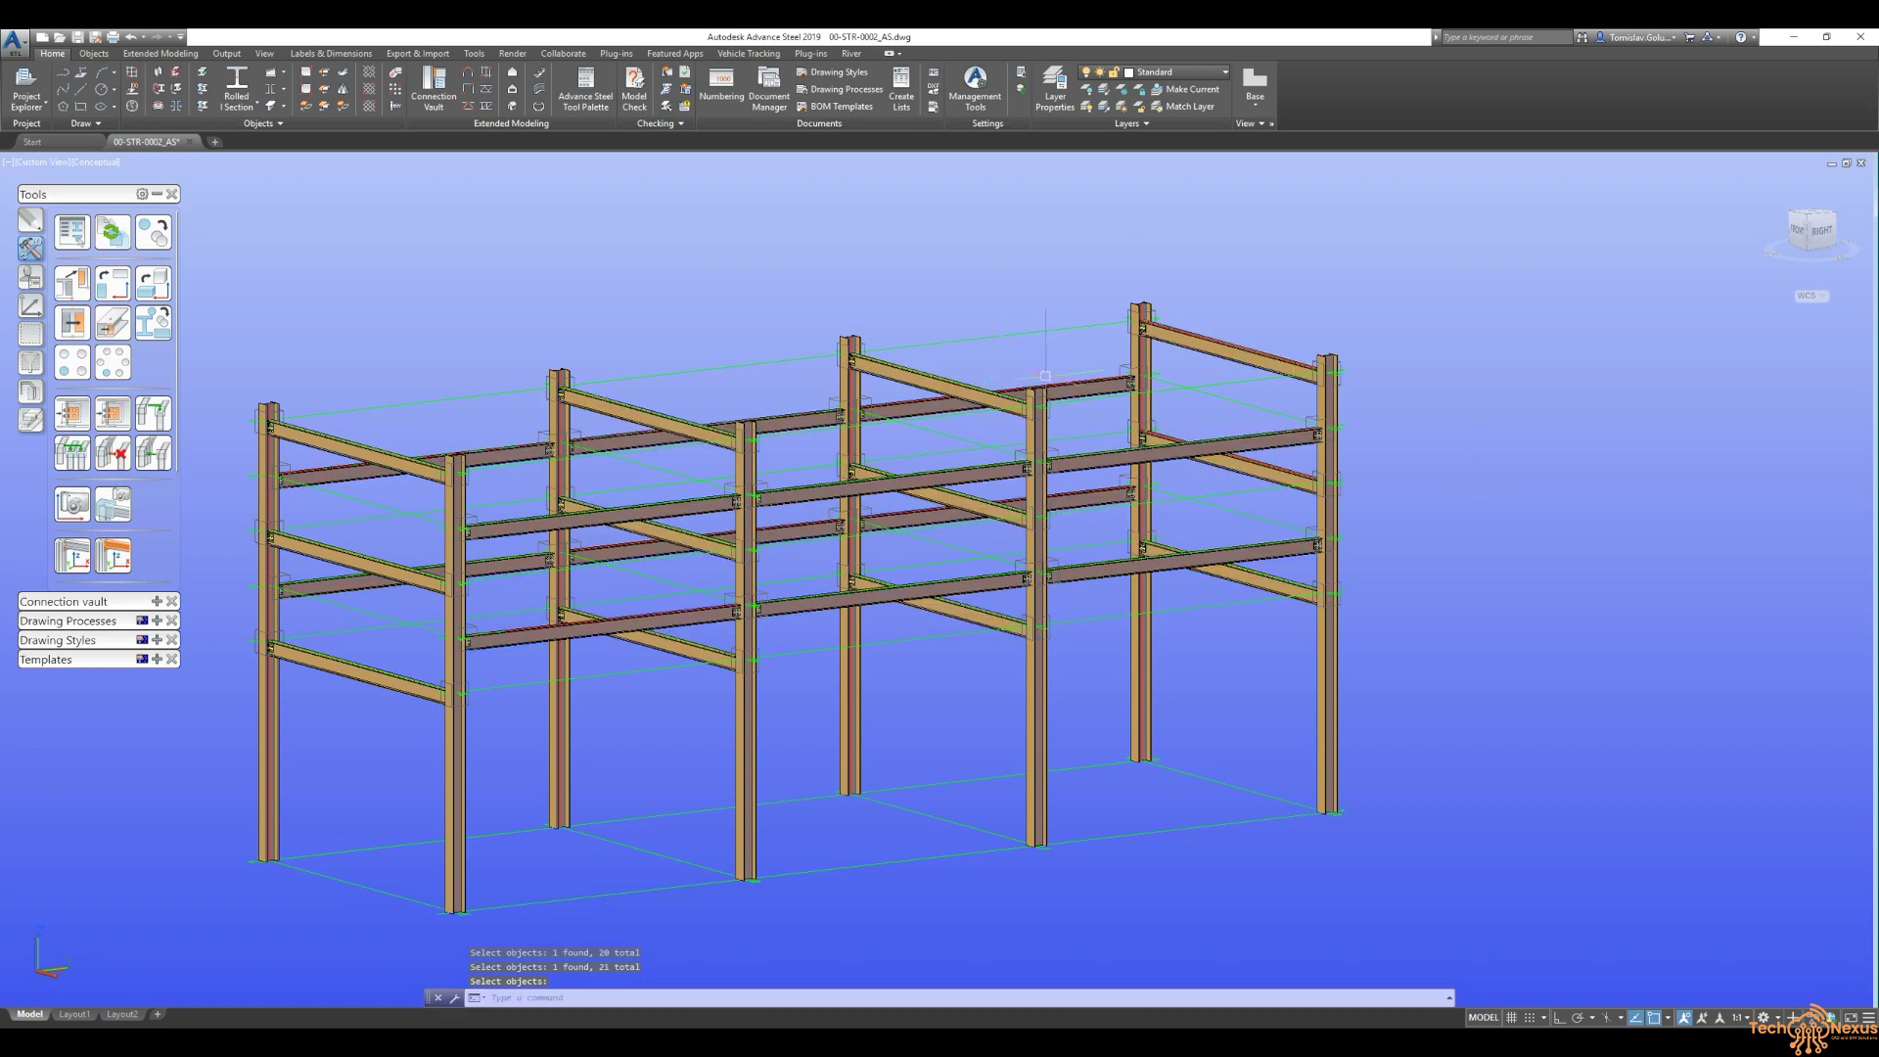
middle_drag(271, 461, 476, 428)
scroll(476, 429, up, 5)
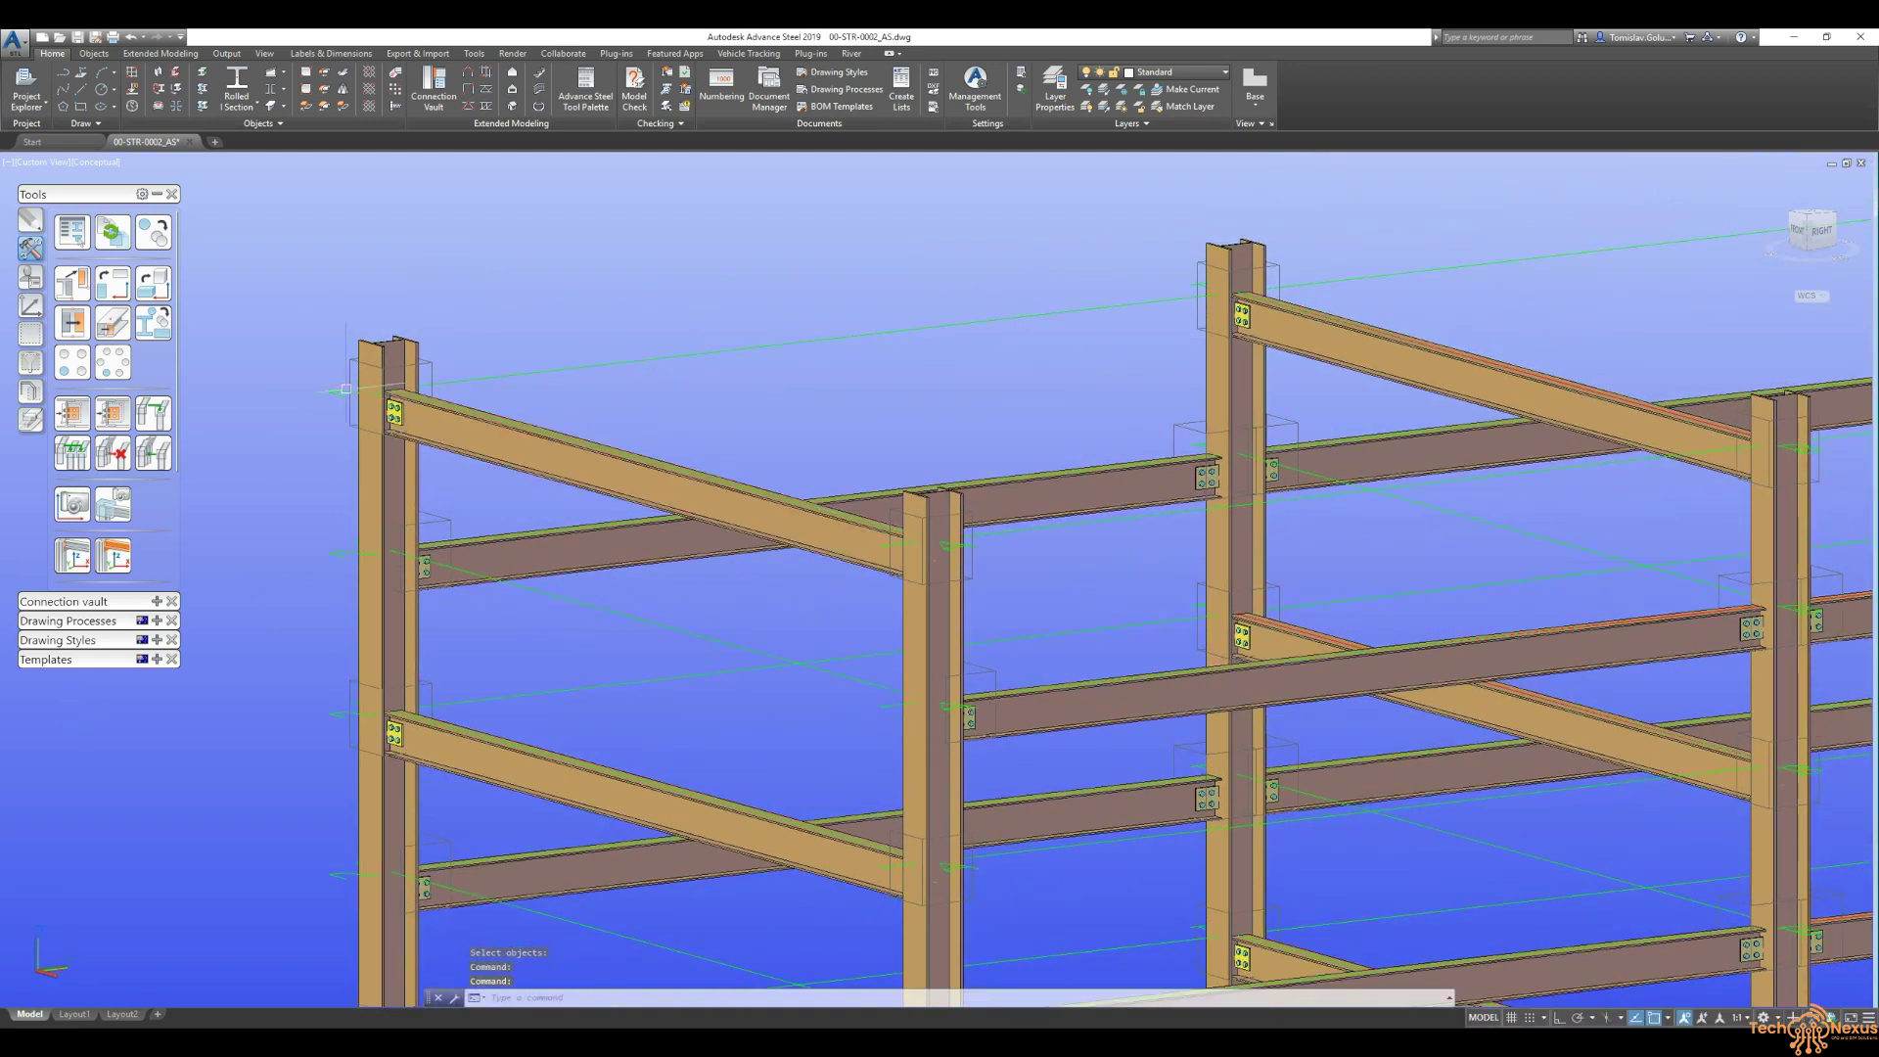
click(1219, 304)
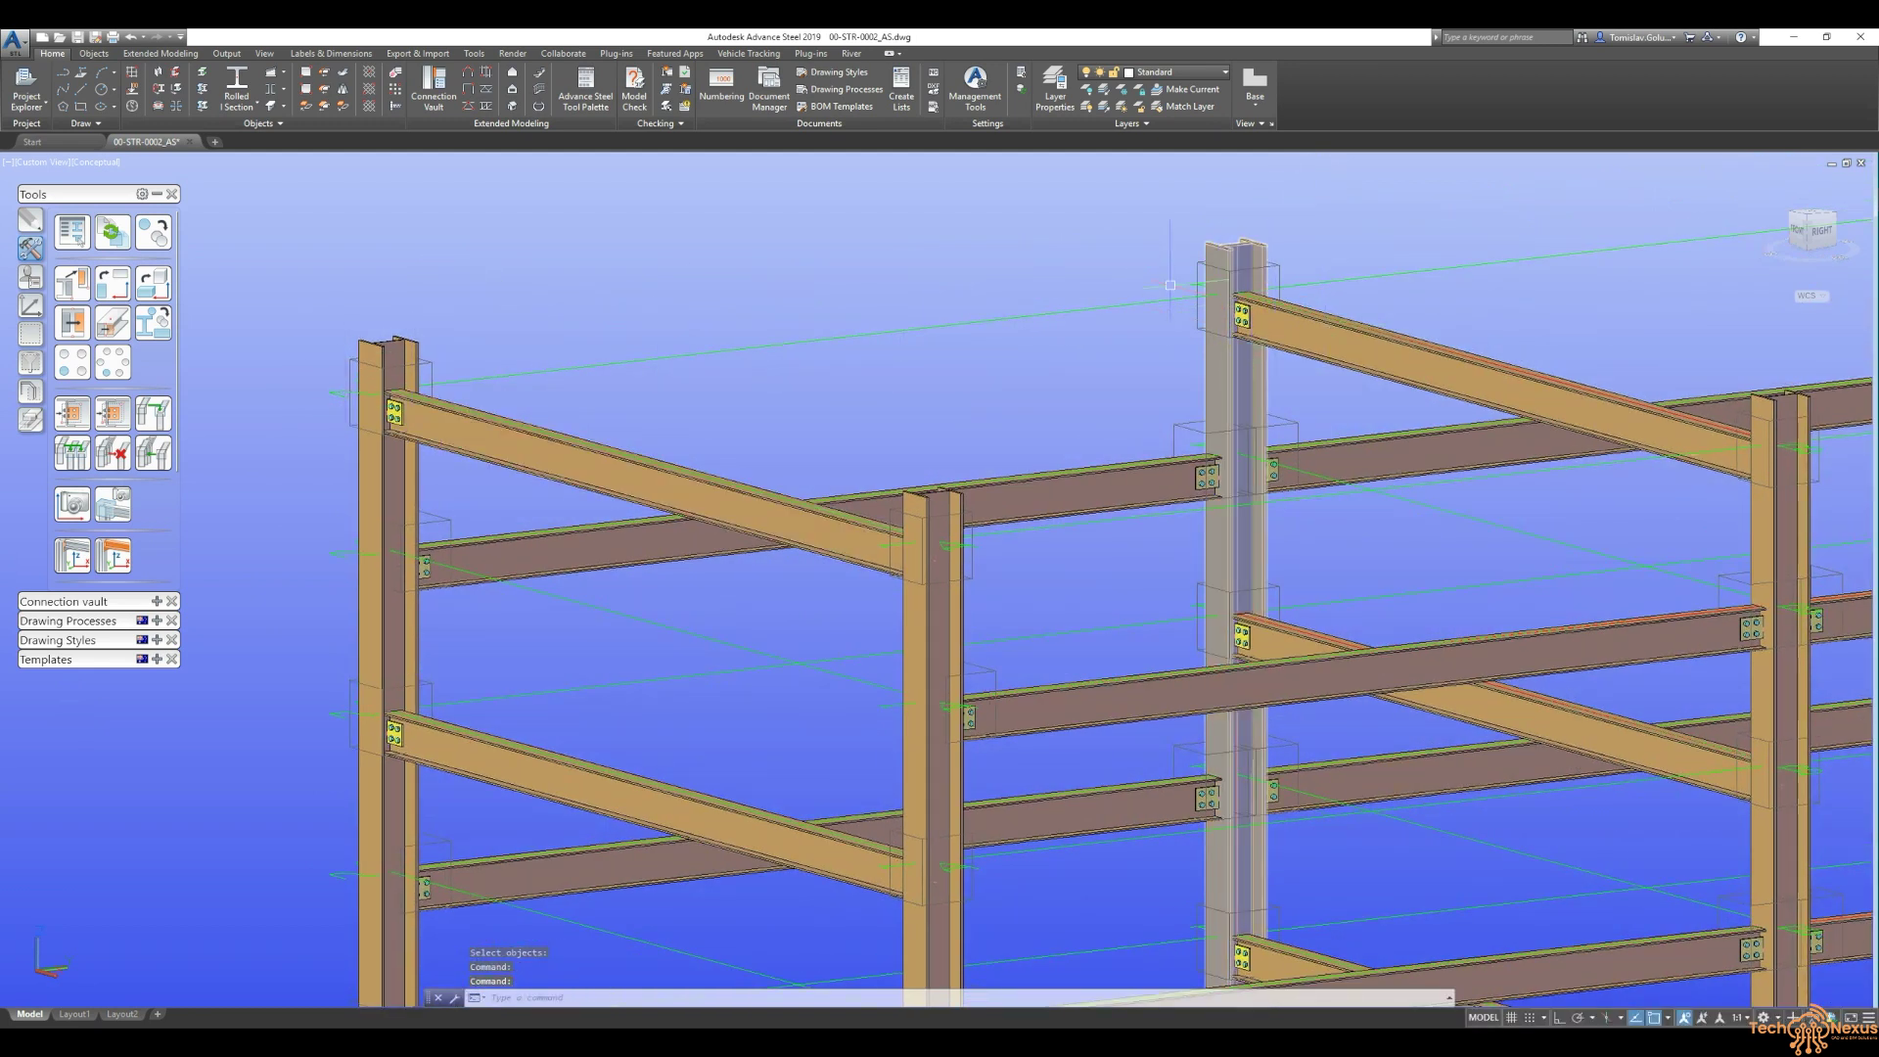
key(Escape)
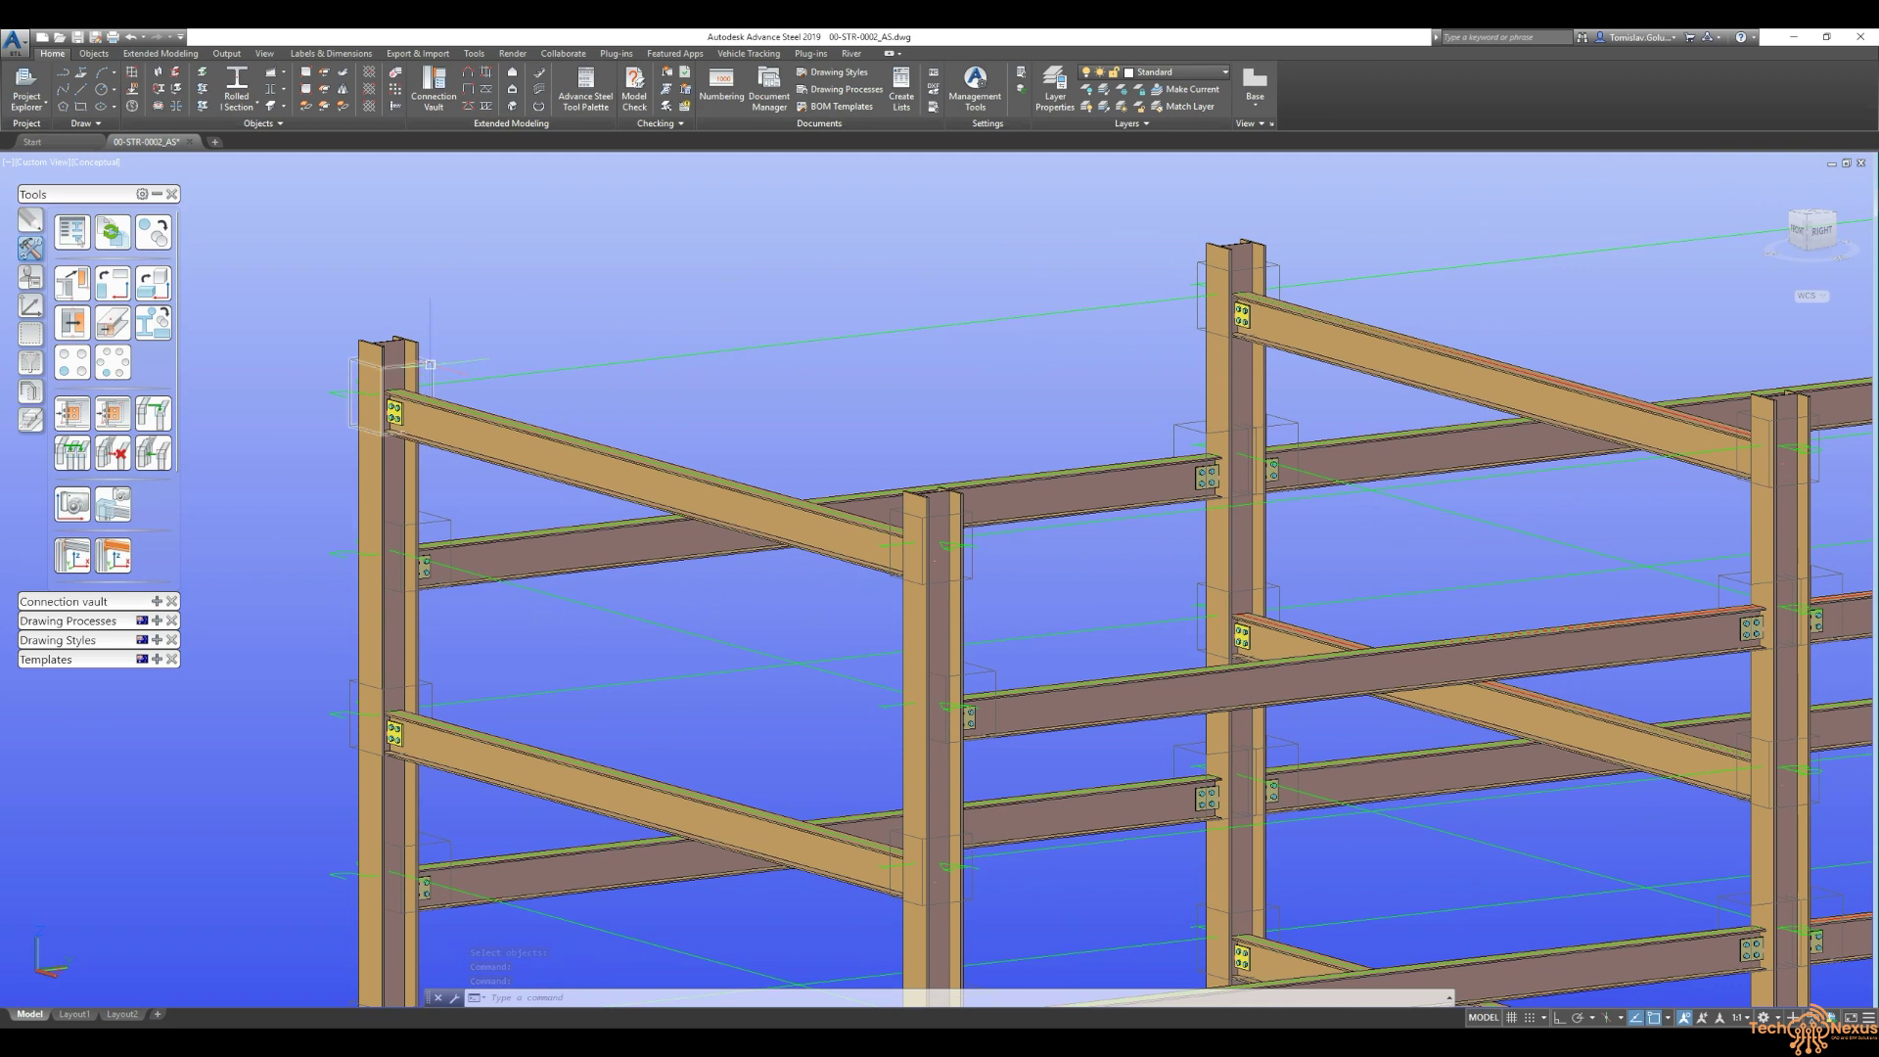
- Open the upper-left Fin plate joint's properties and tick Upgrade to master
click(426, 386)
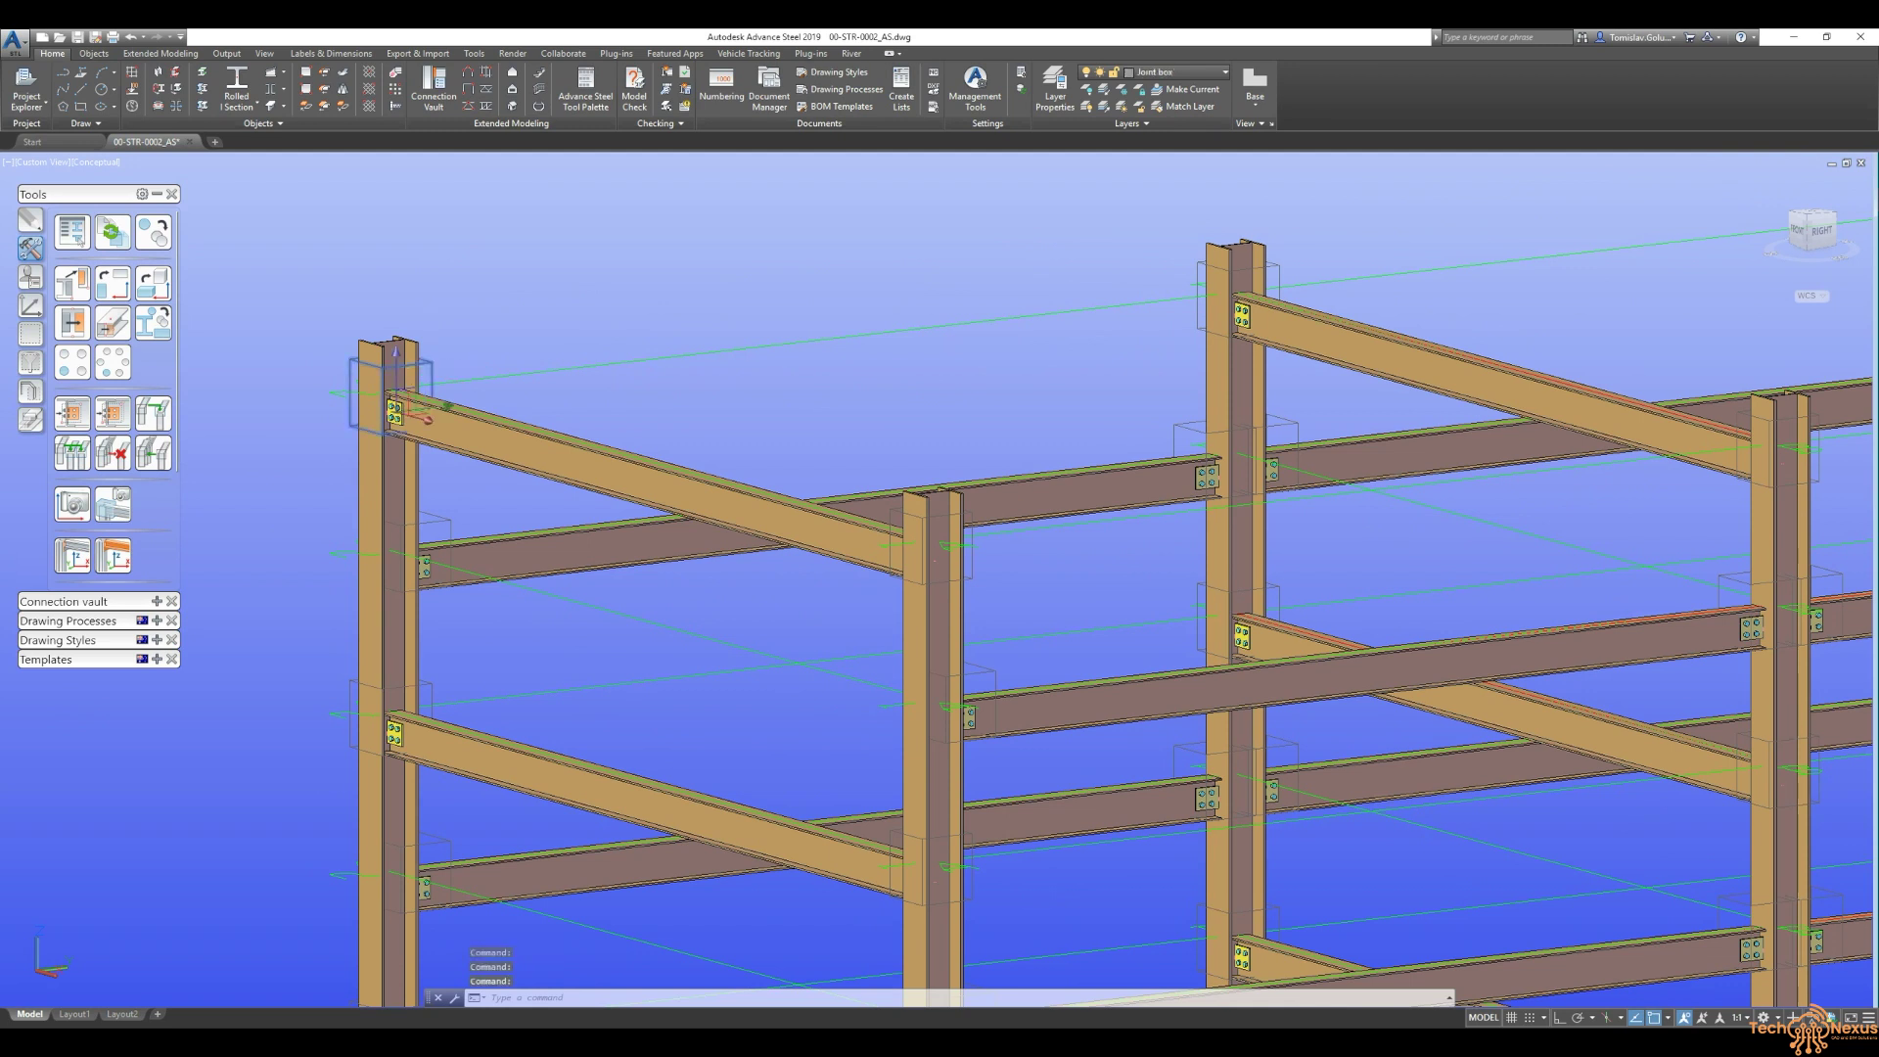
key(Escape)
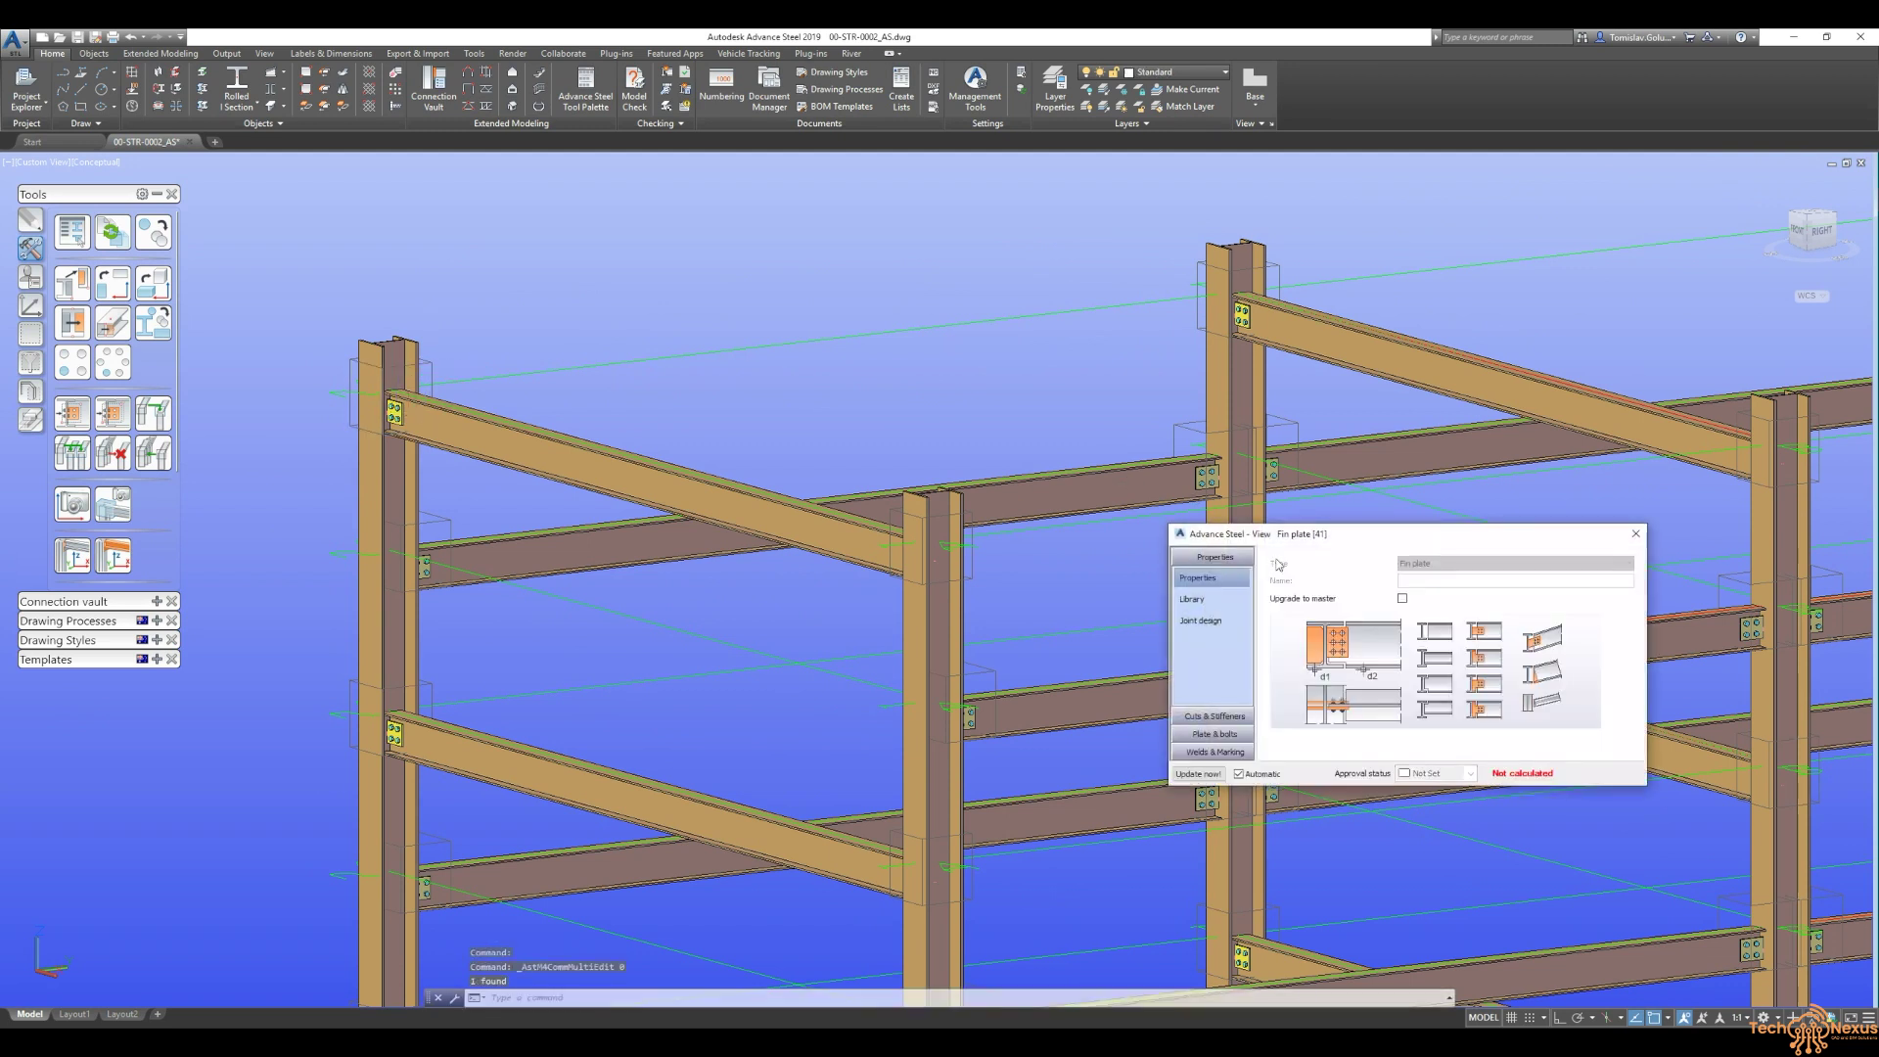
drag(1333, 541, 586, 315)
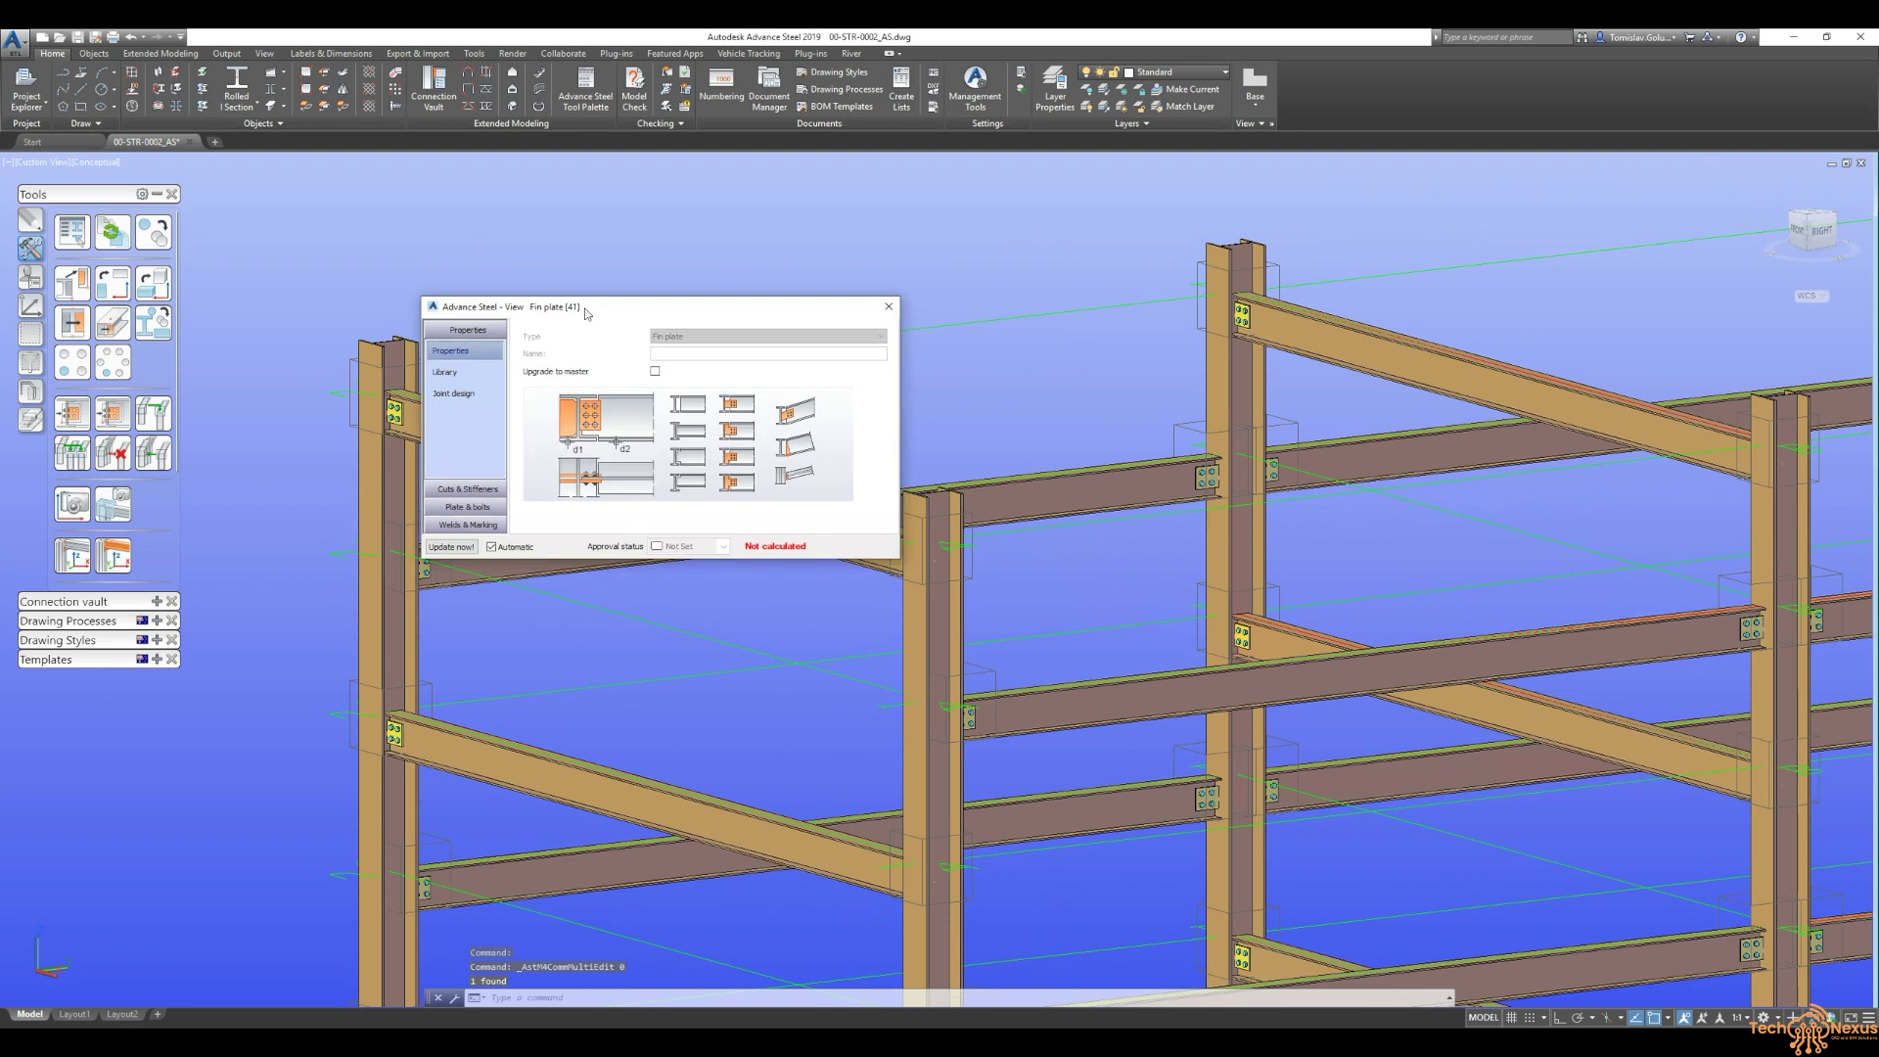
click(658, 373)
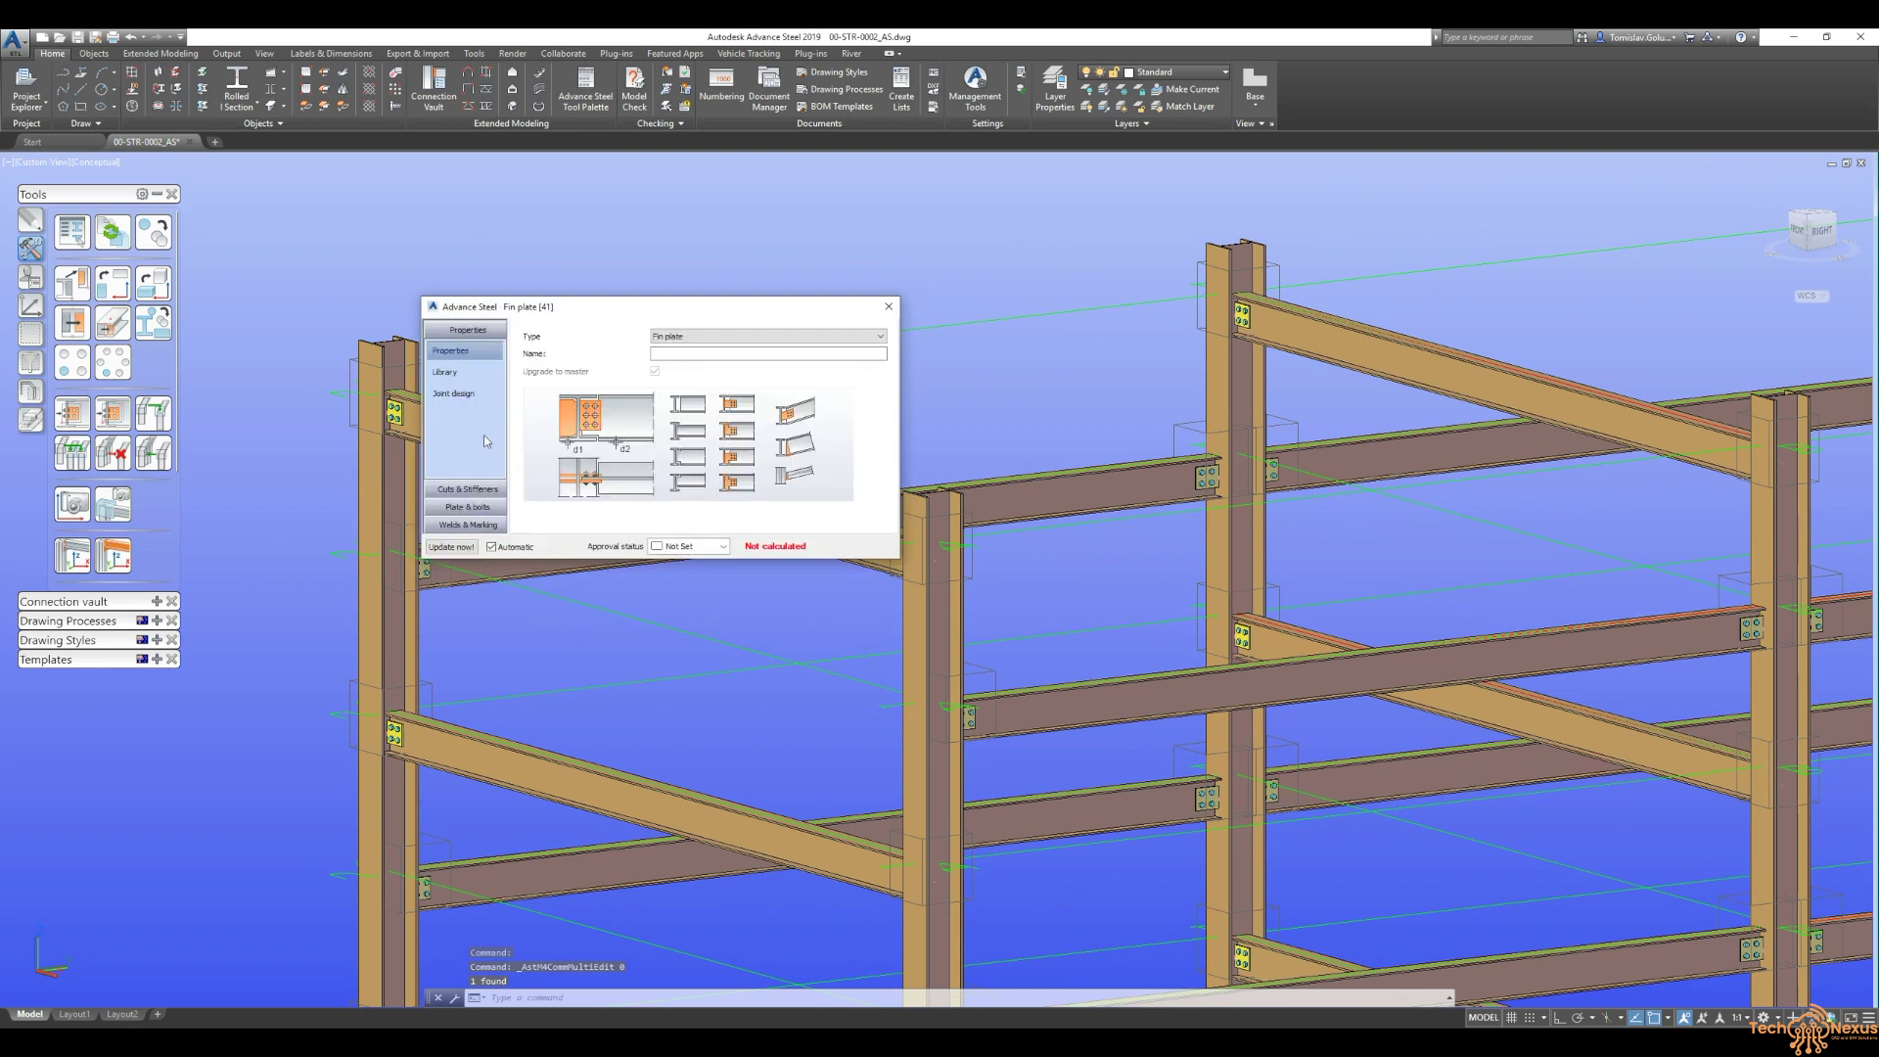
drag(629, 308, 699, 290)
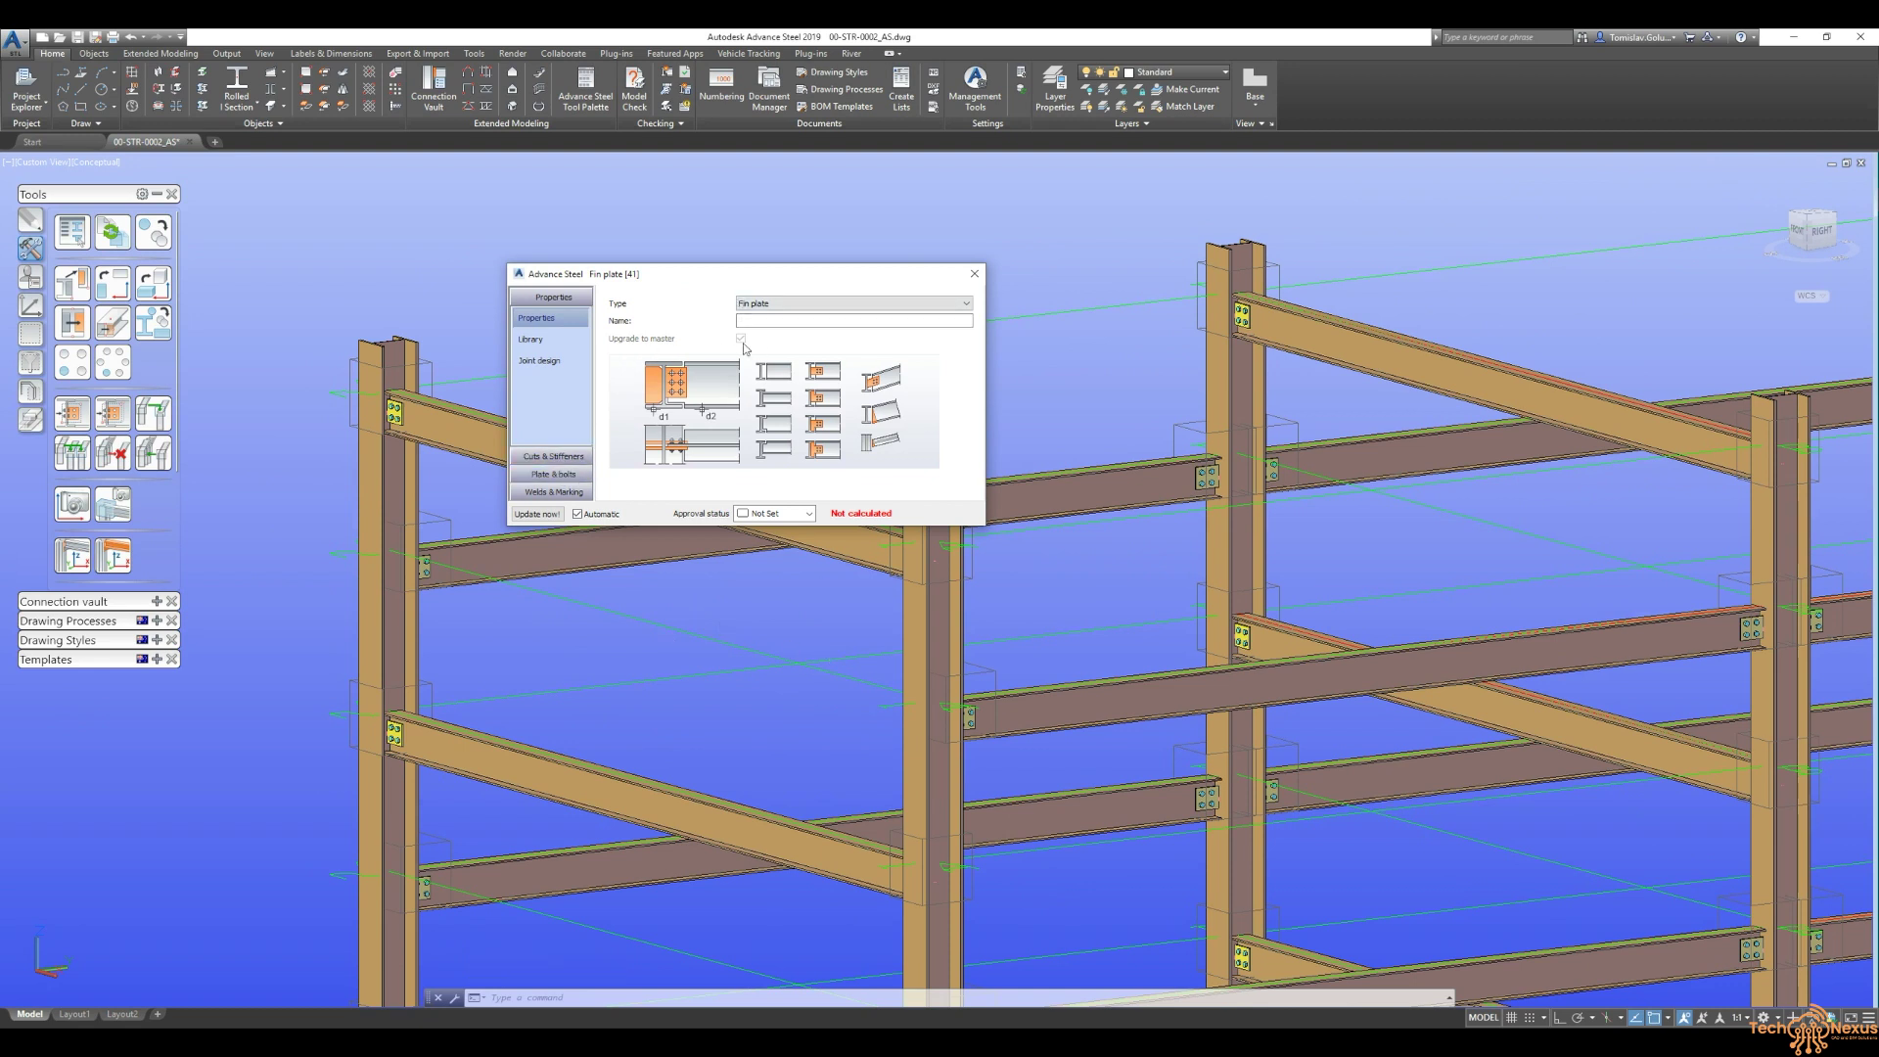
- Set Plate & bolts horizontal bolts to 2 for the fin plates and close the dialog
click(578, 480)
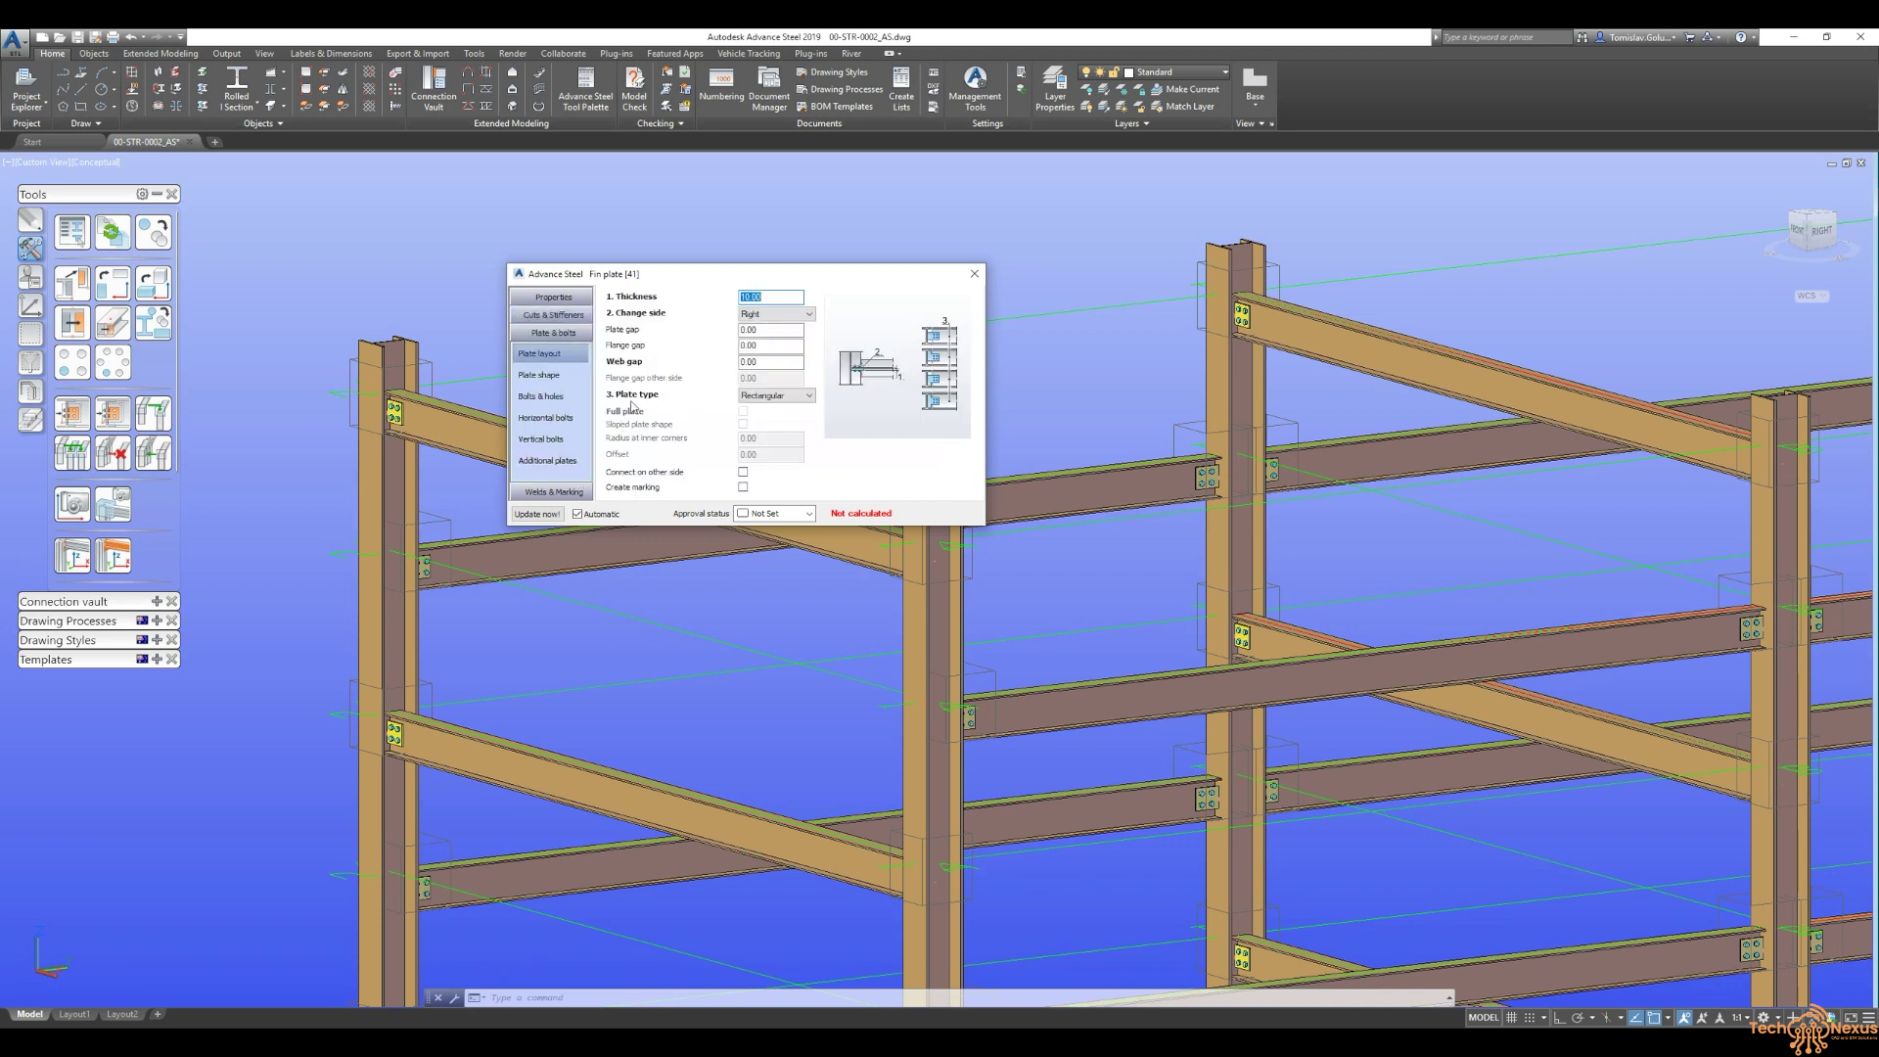
click(577, 423)
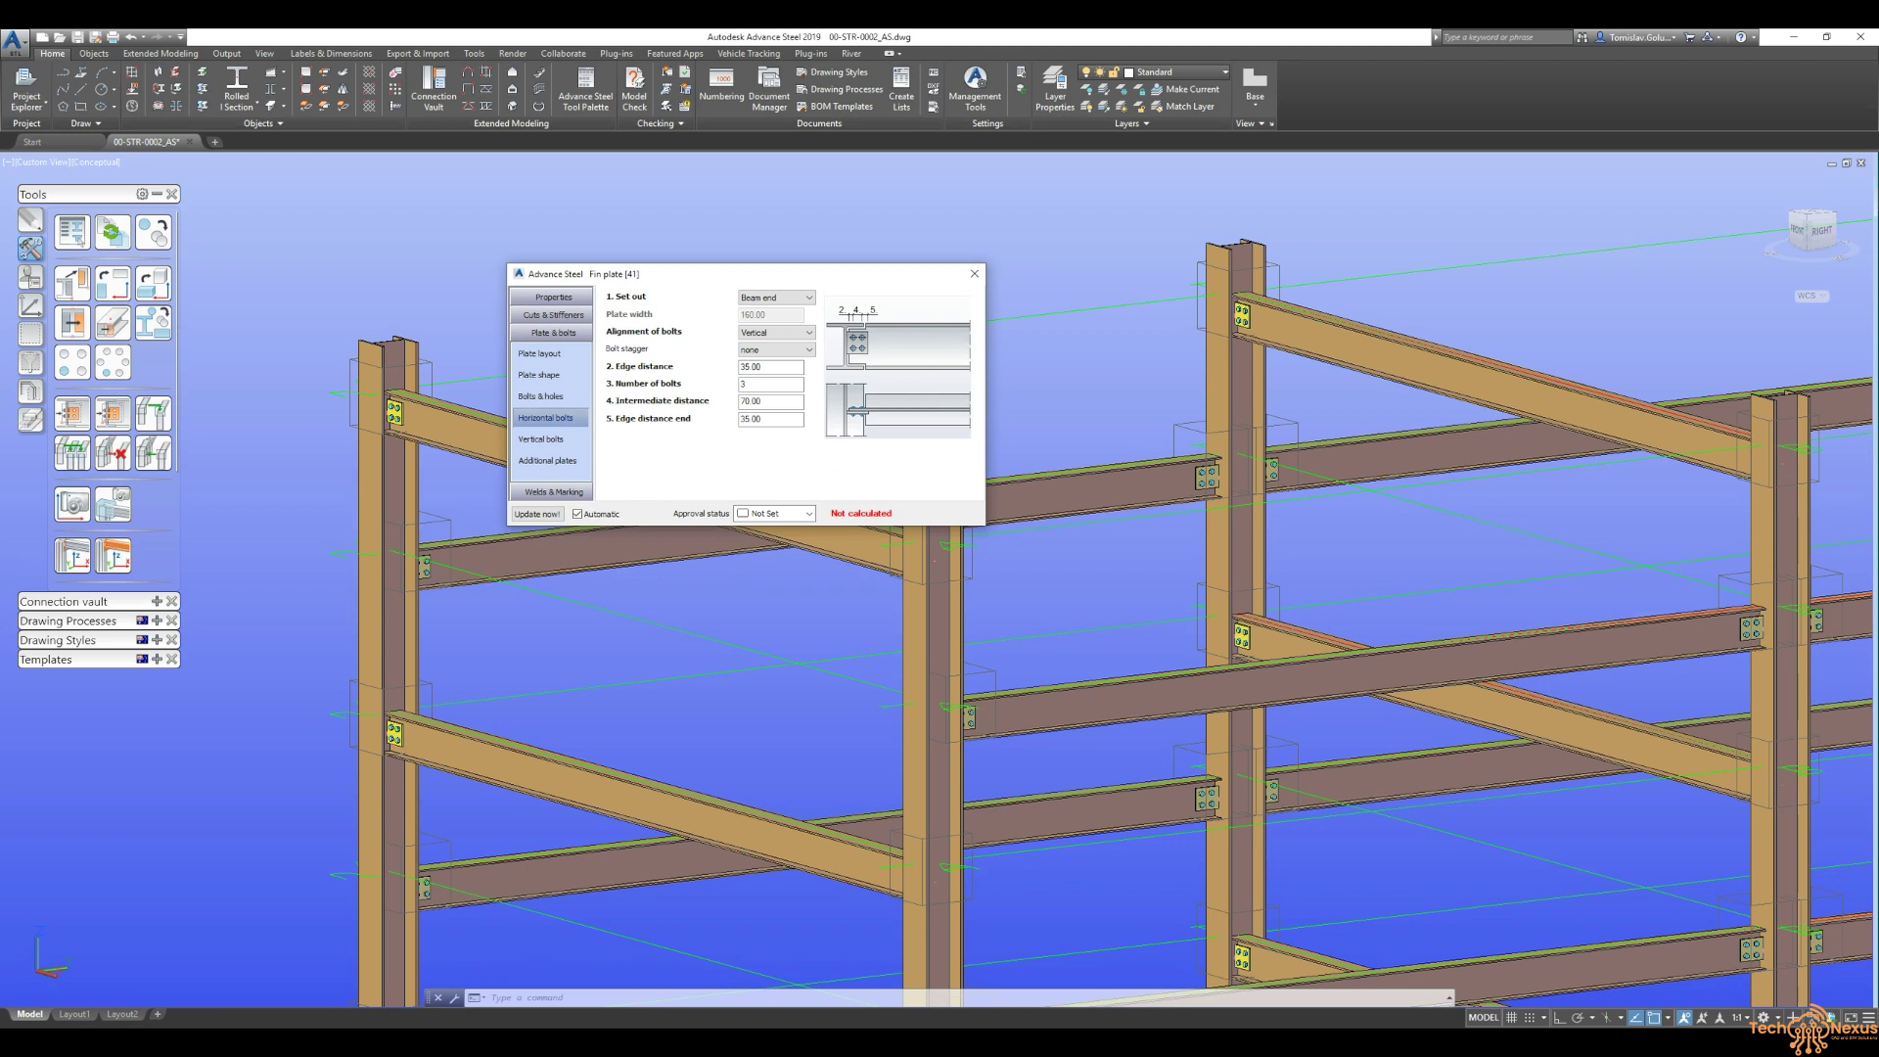
text(8)
key(Return)
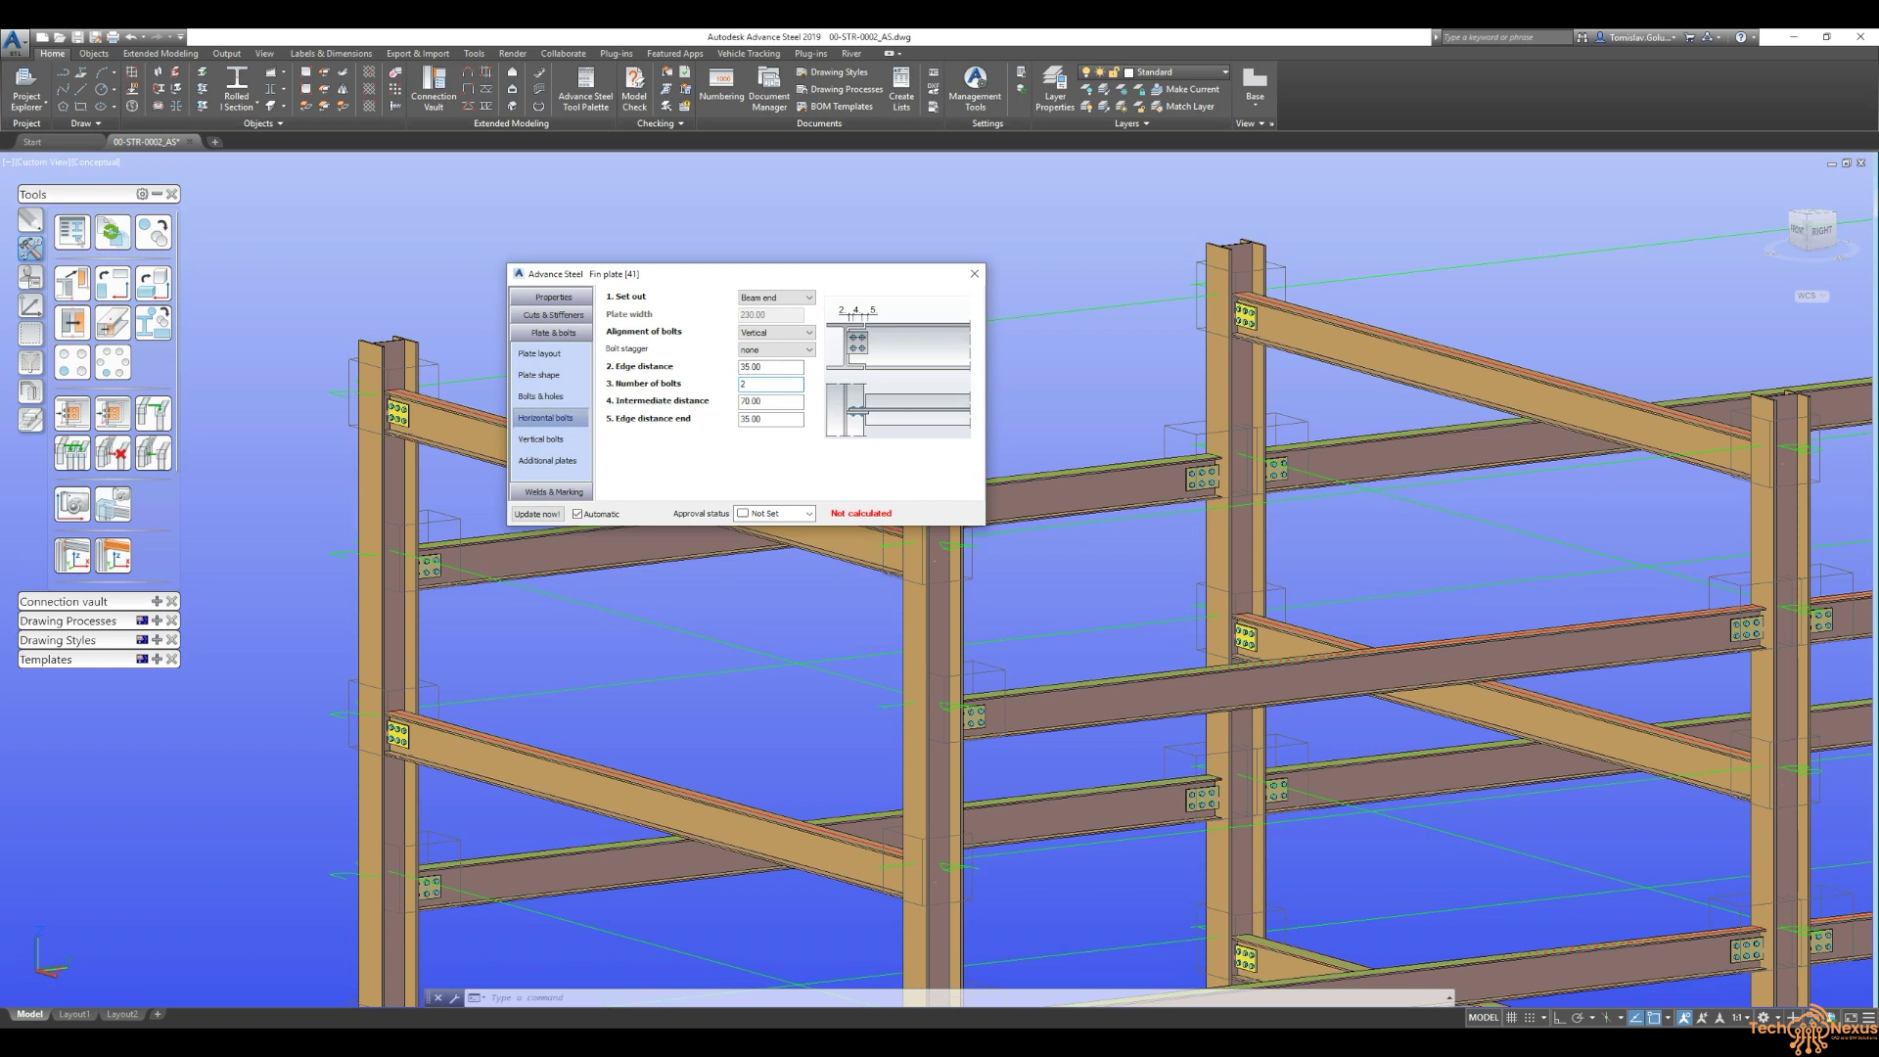
key(Return)
click(973, 274)
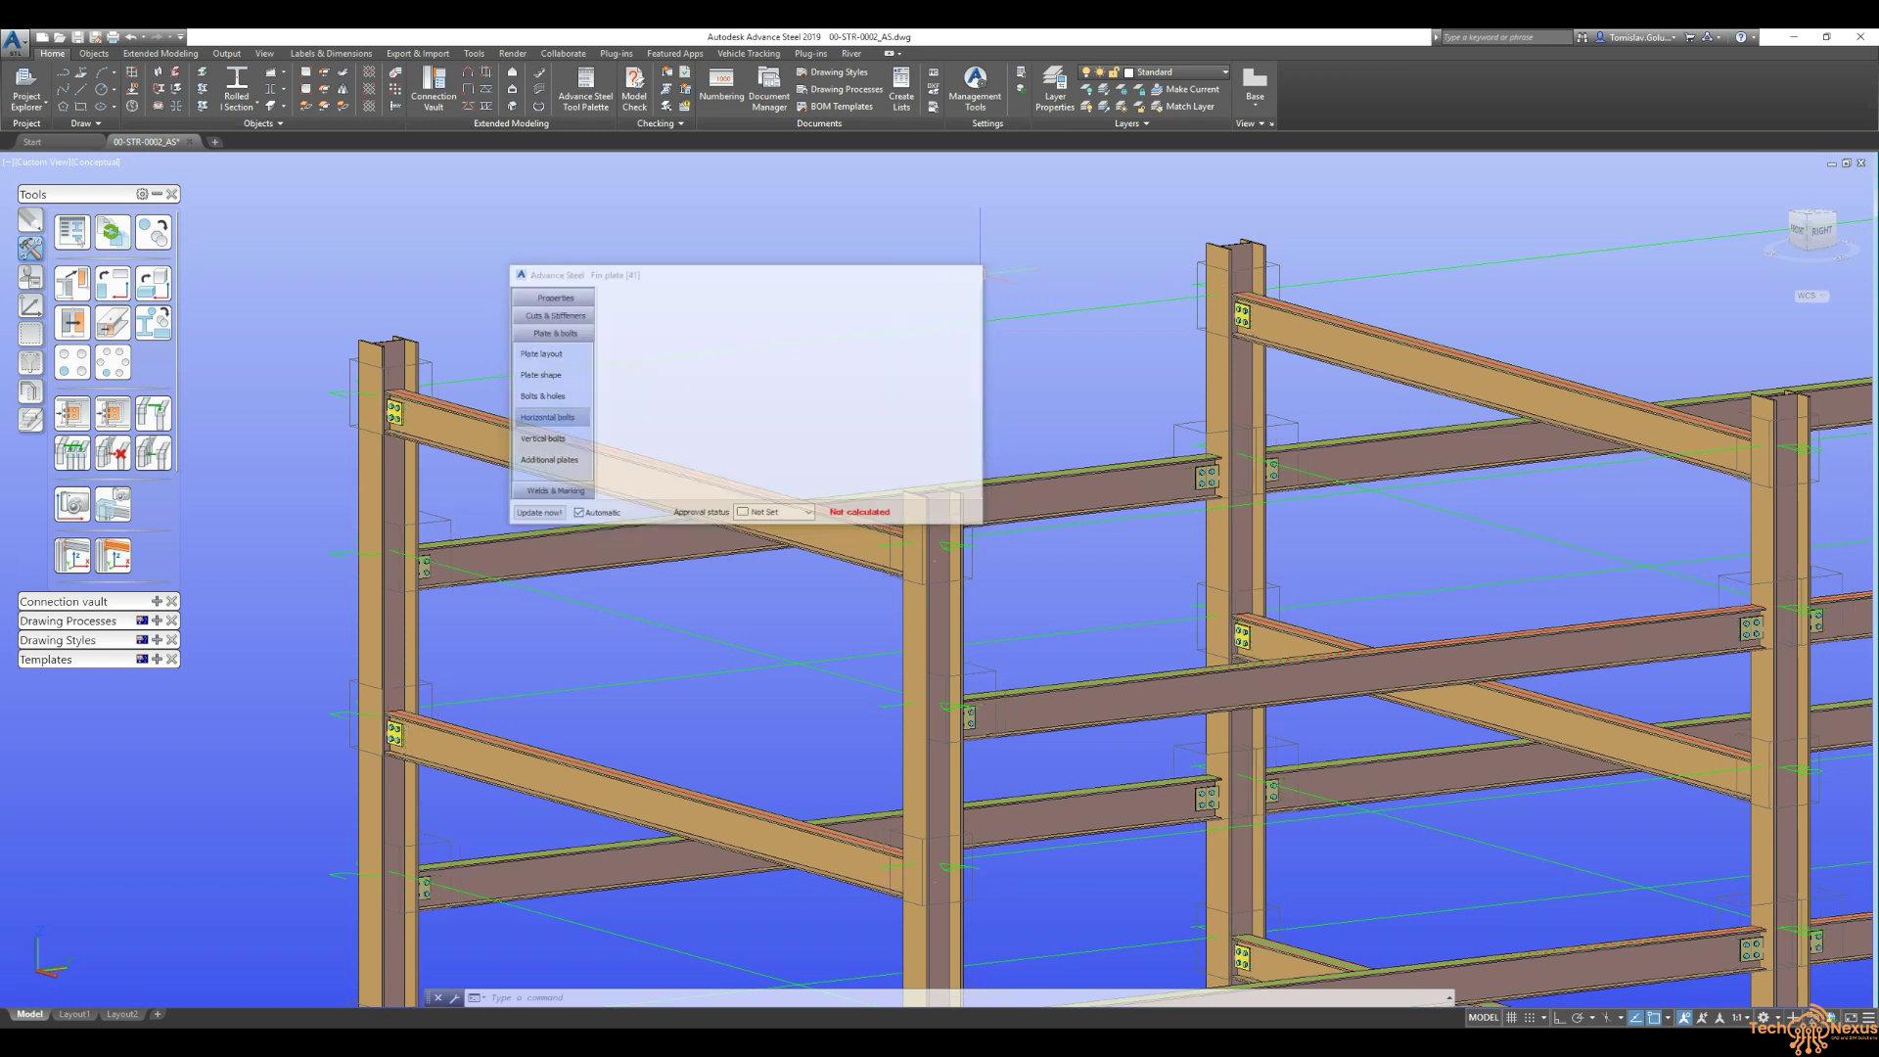
scroll(864, 308, down, 4)
scroll(849, 777, down, 3)
- Review the frame, then close 00-STR-0002_AS.dwg, saving its changes
scroll(848, 777, up, 1)
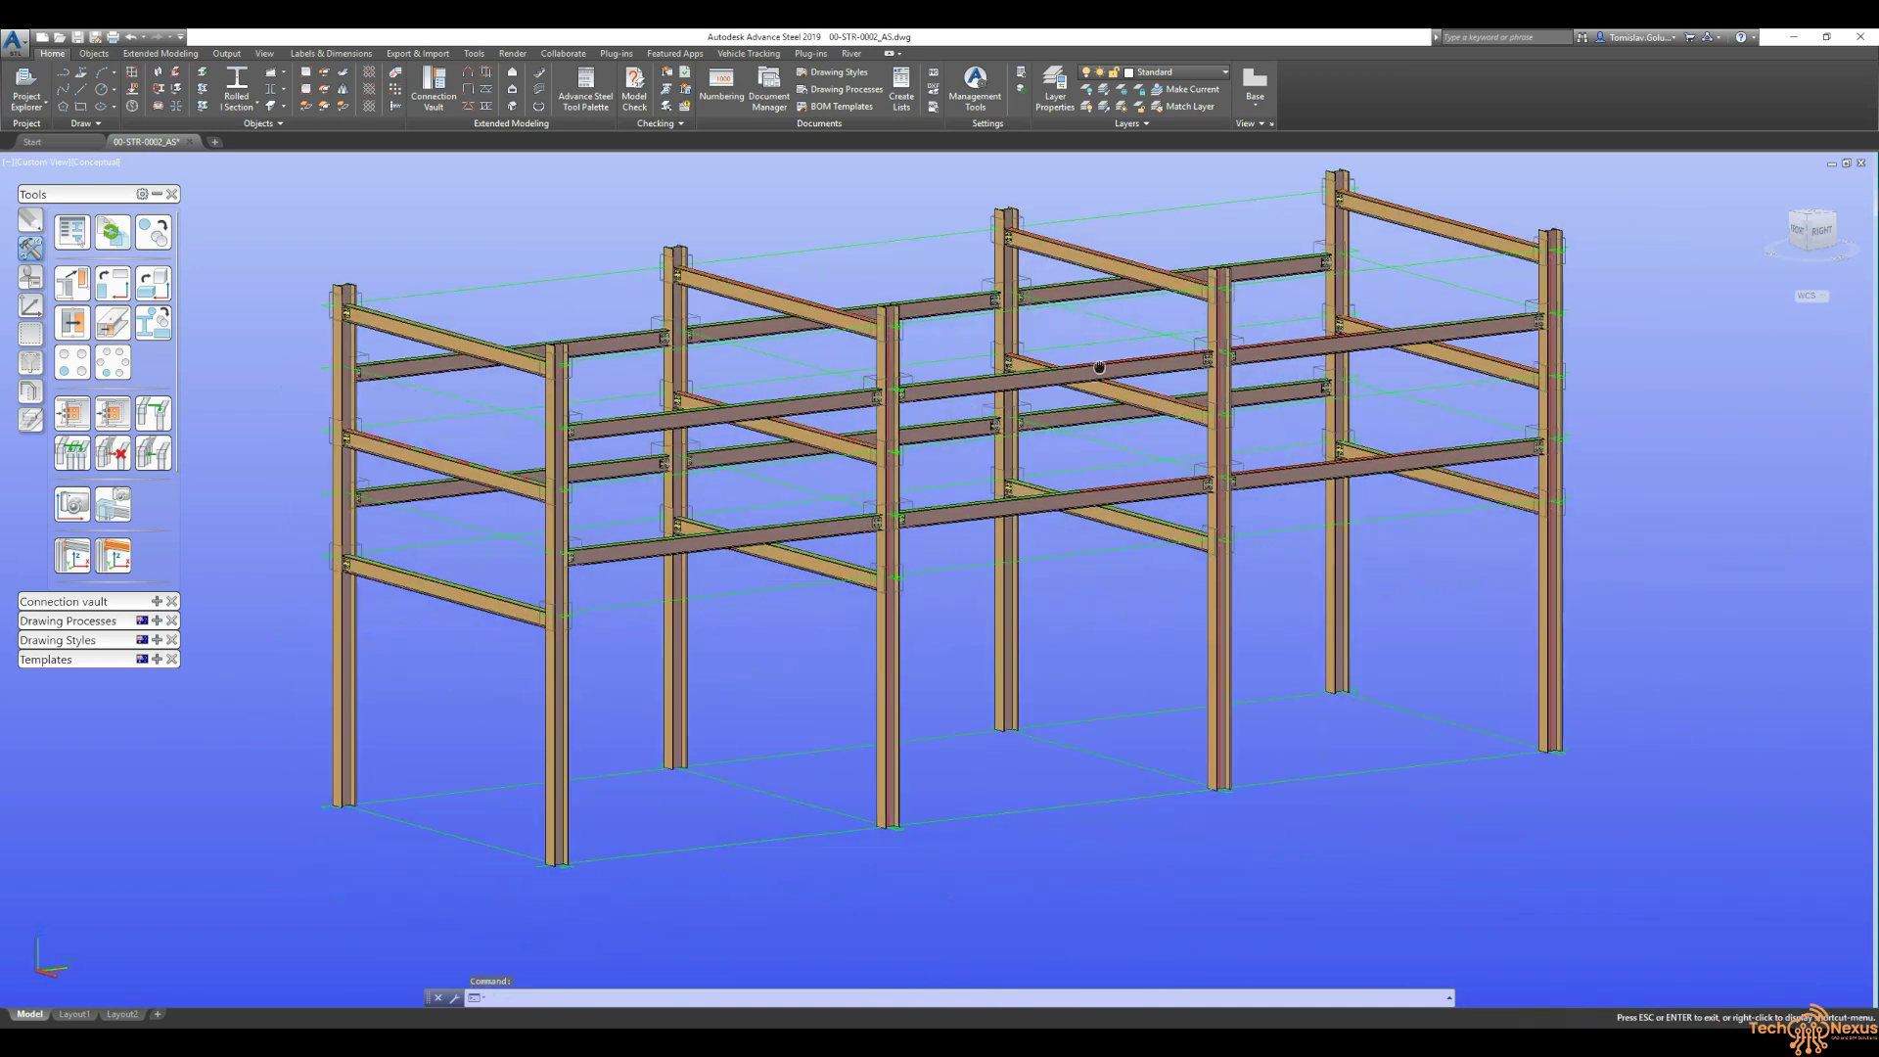
scroll(293, 859, up, 5)
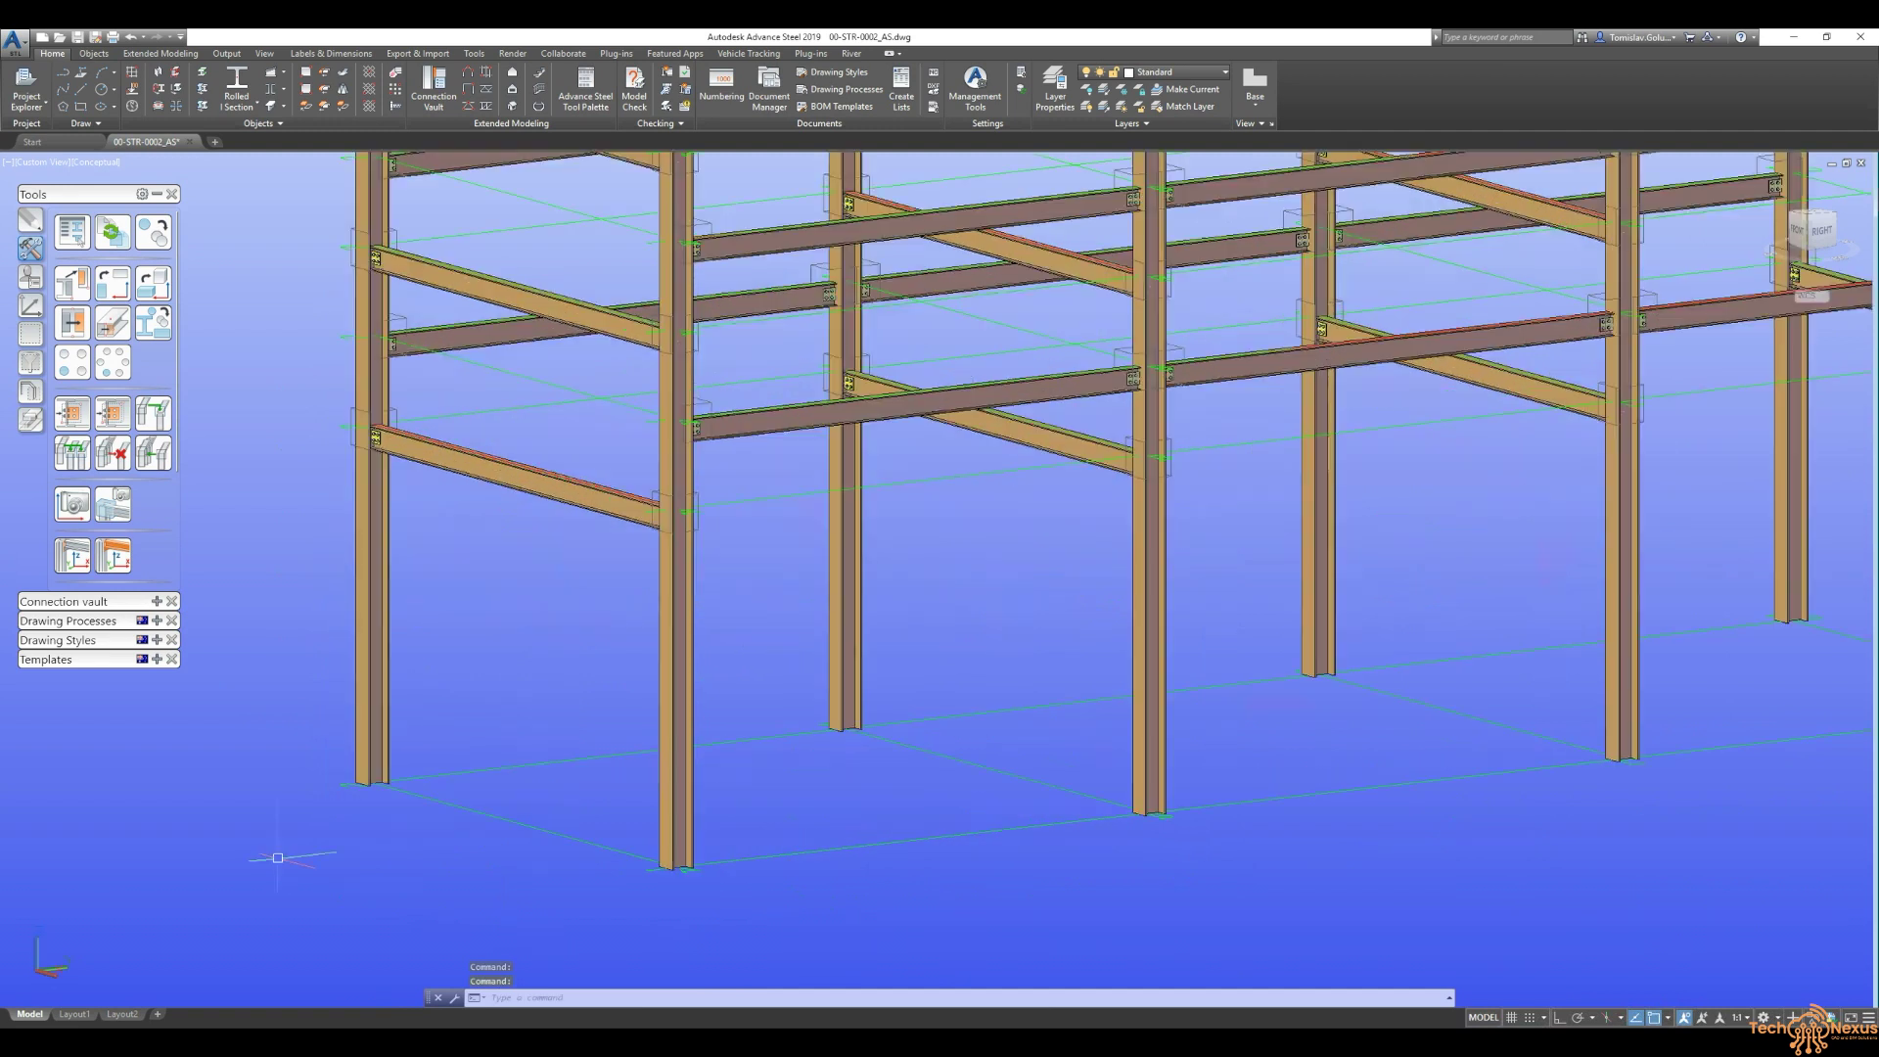
middle_drag(323, 822, 587, 749)
scroll(587, 749, down, 5)
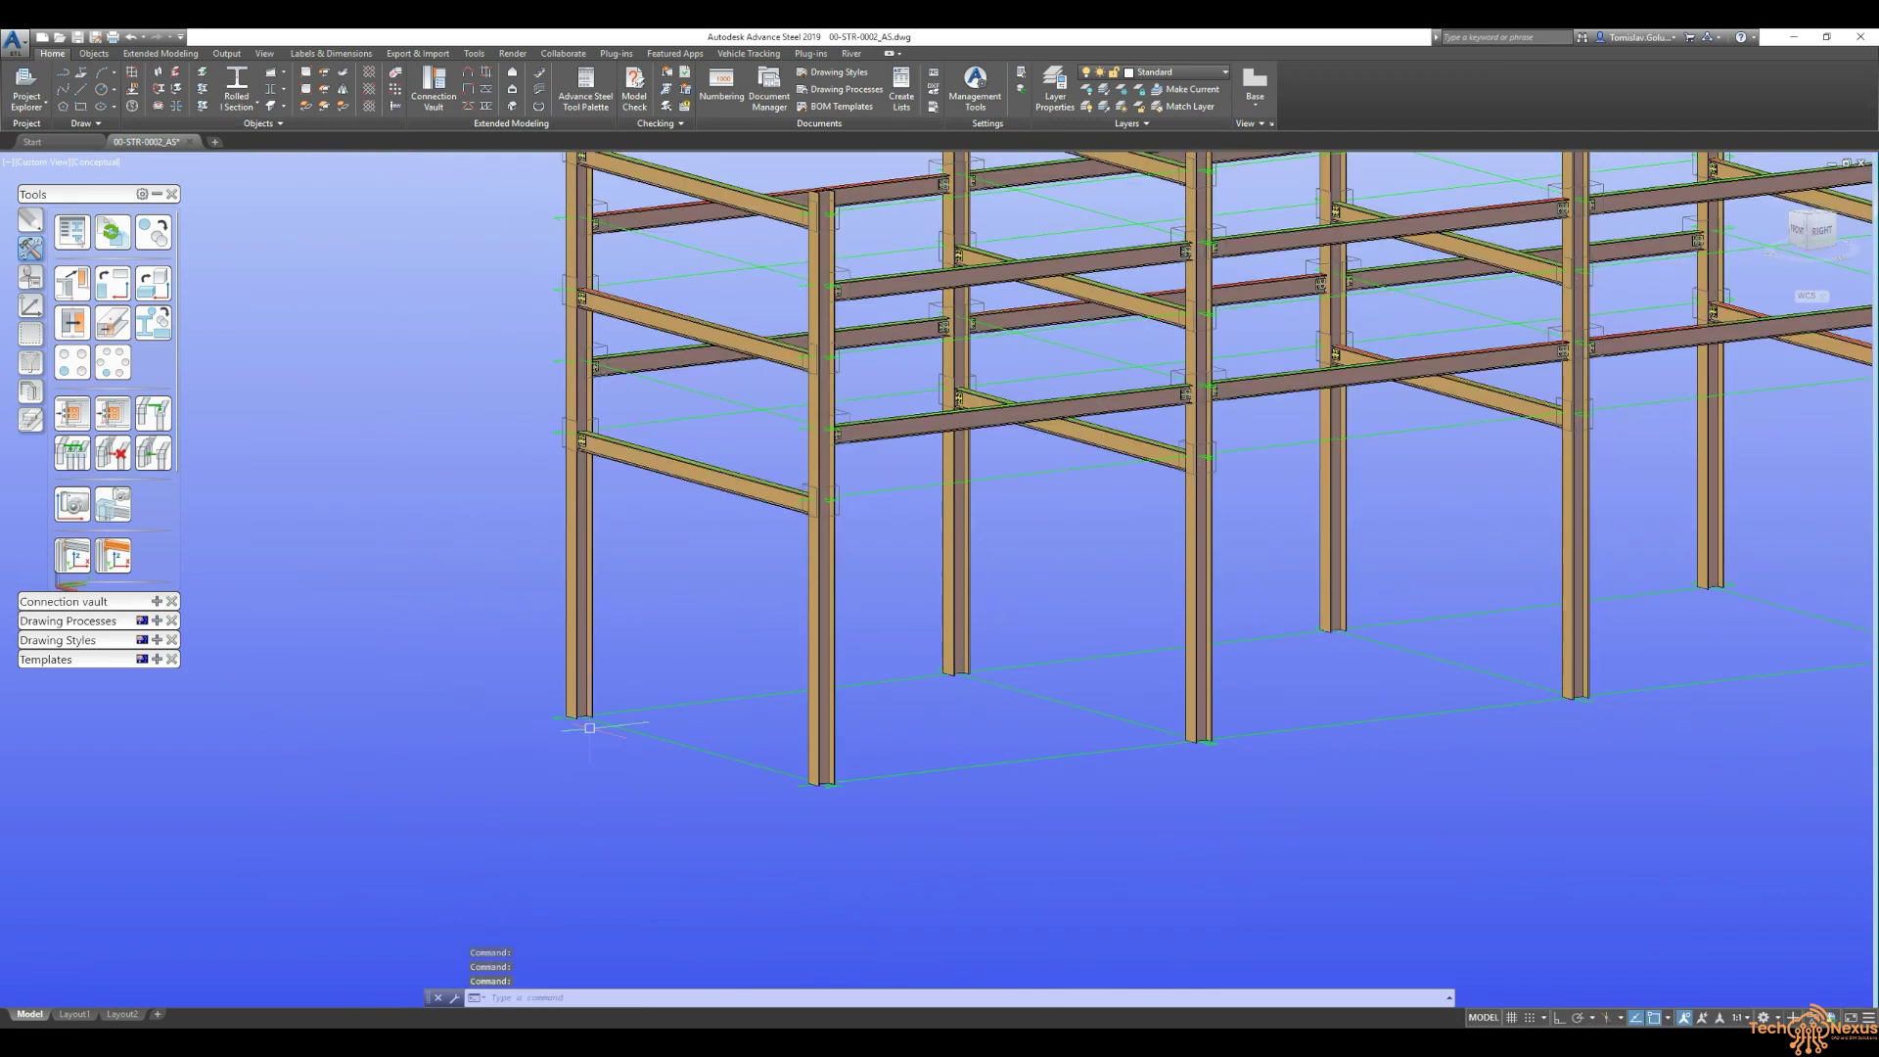
scroll(548, 724, down, 3)
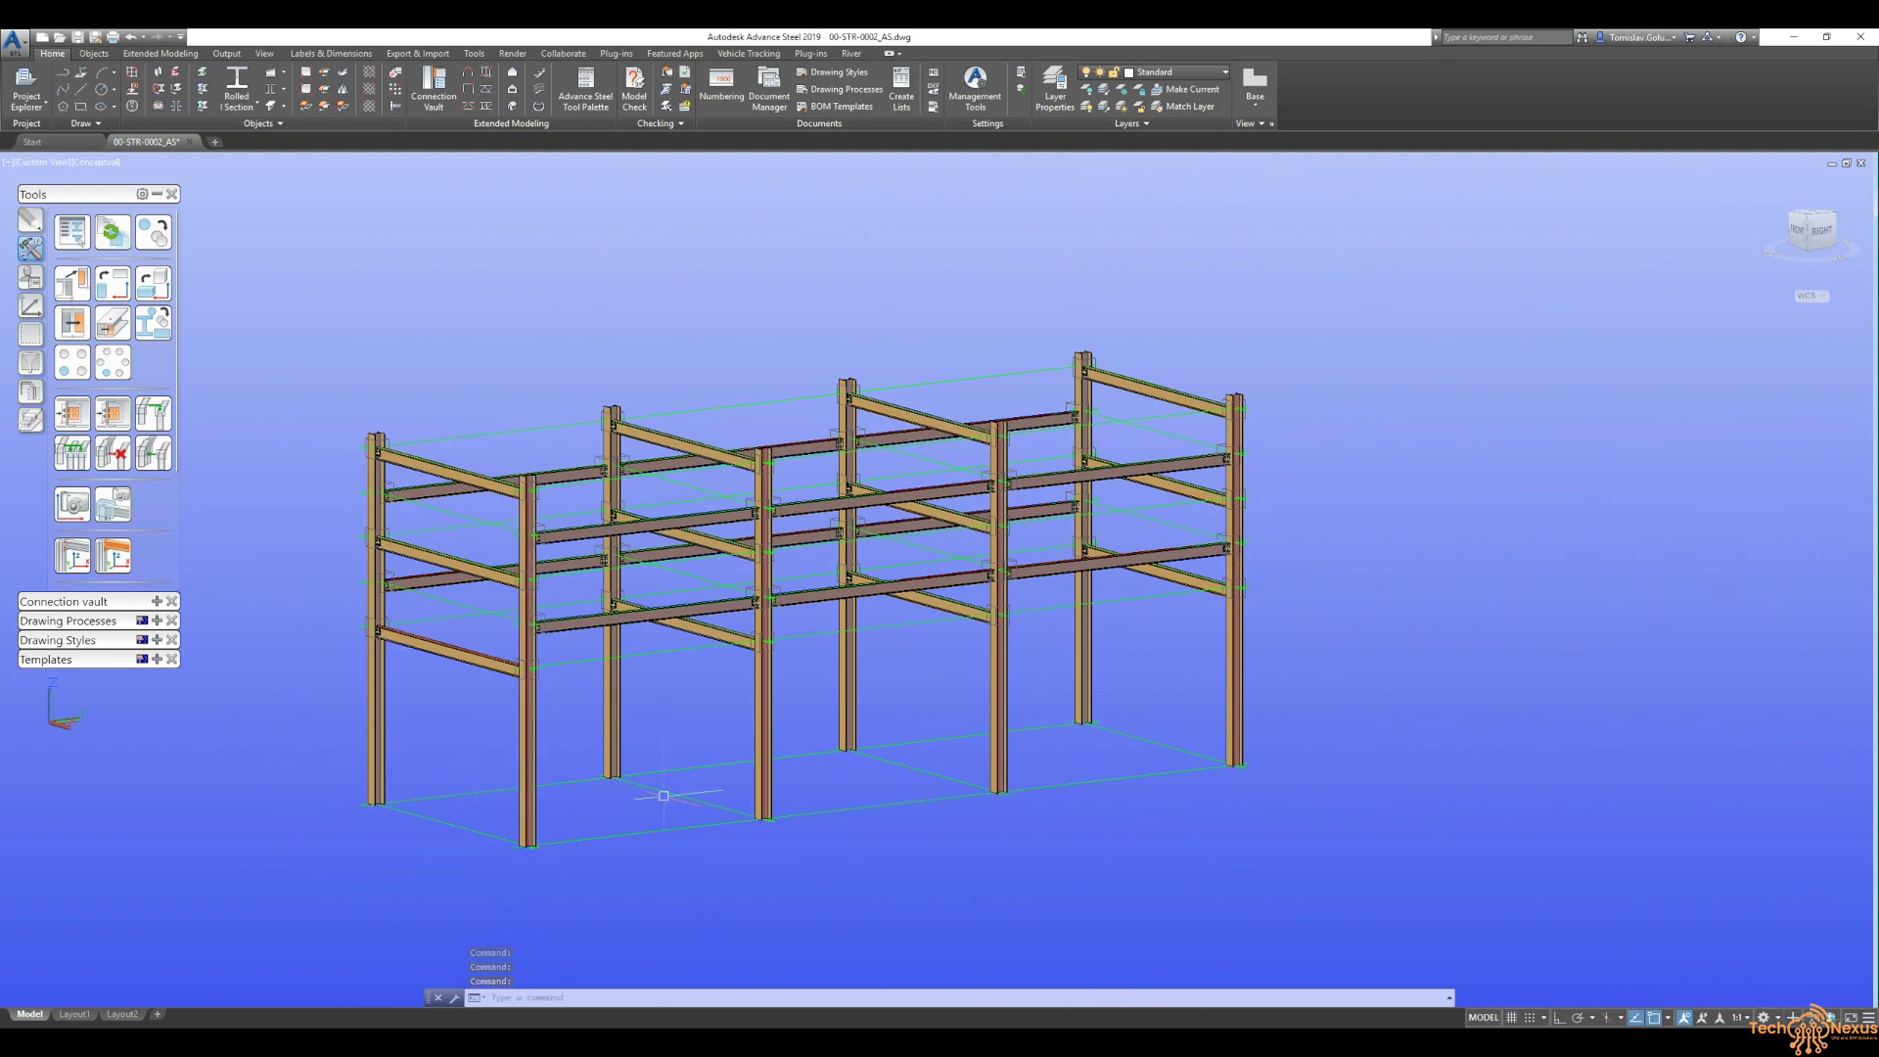
middle_drag(995, 703, 1033, 690)
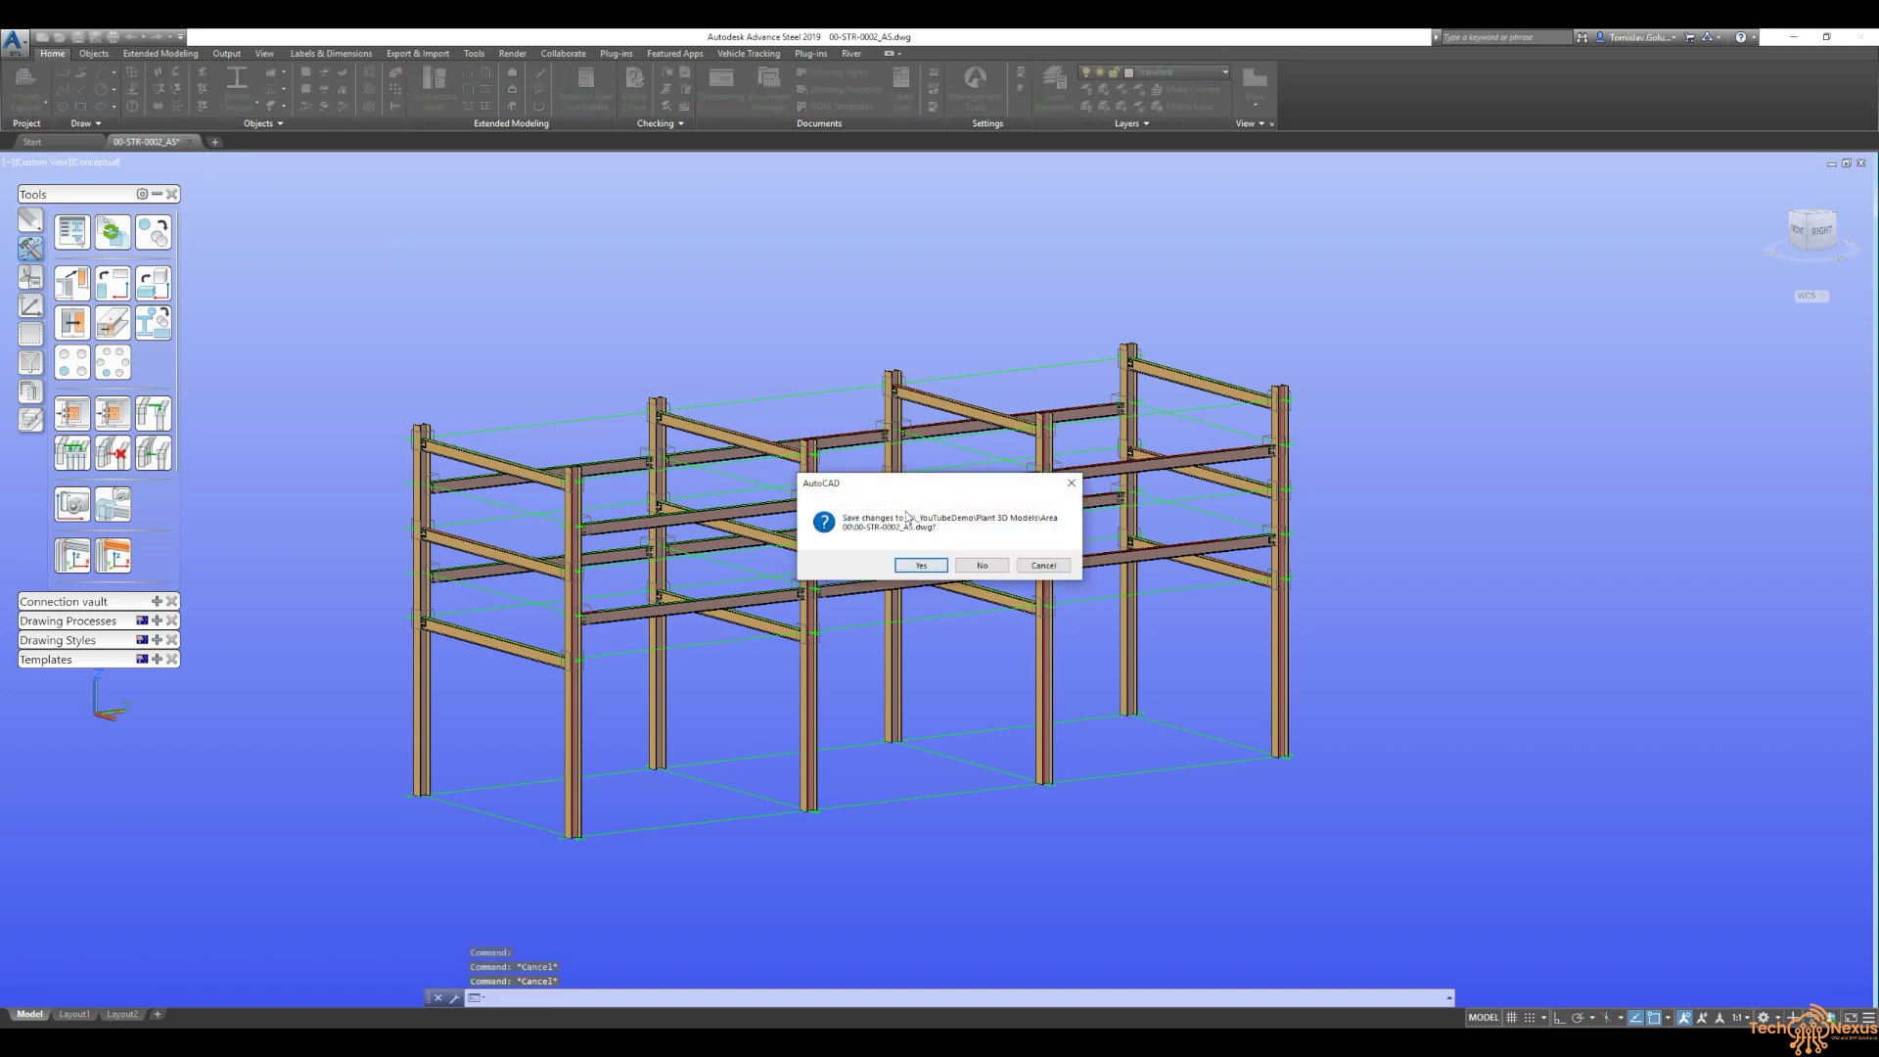
drag(931, 483, 836, 242)
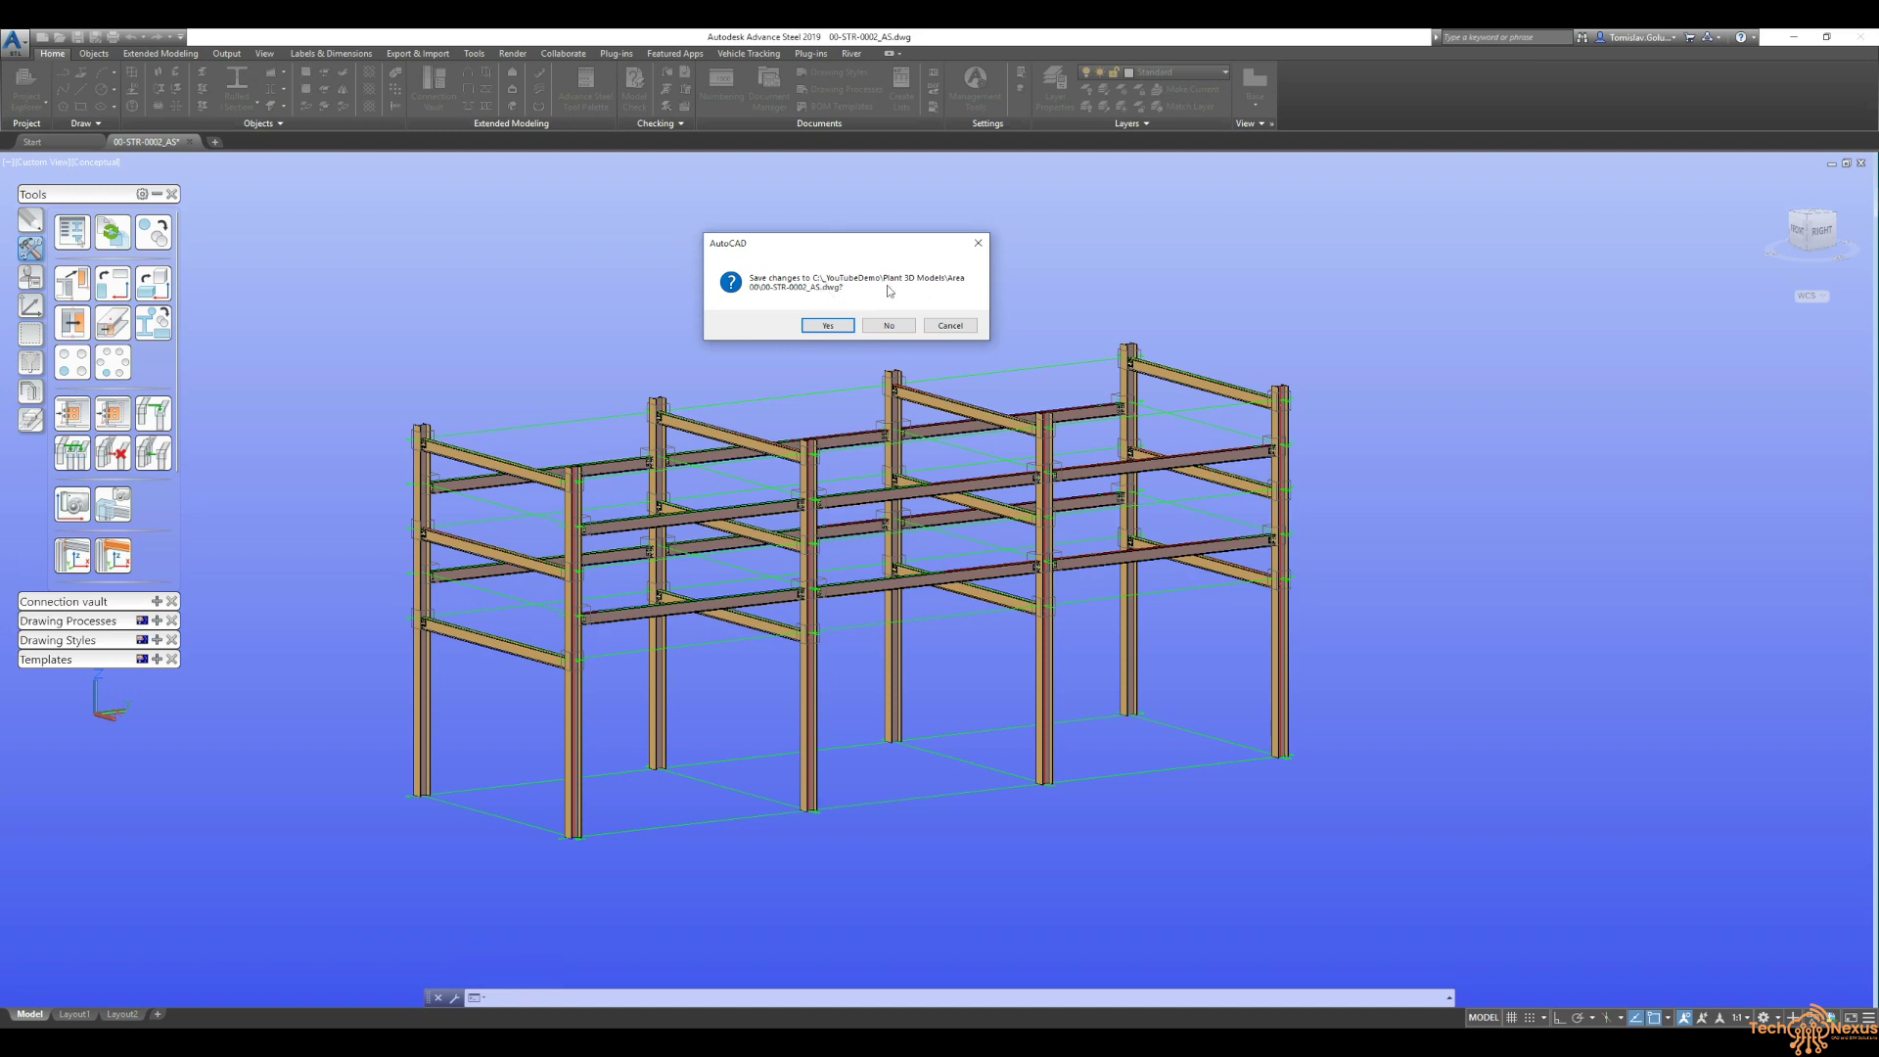
click(825, 322)
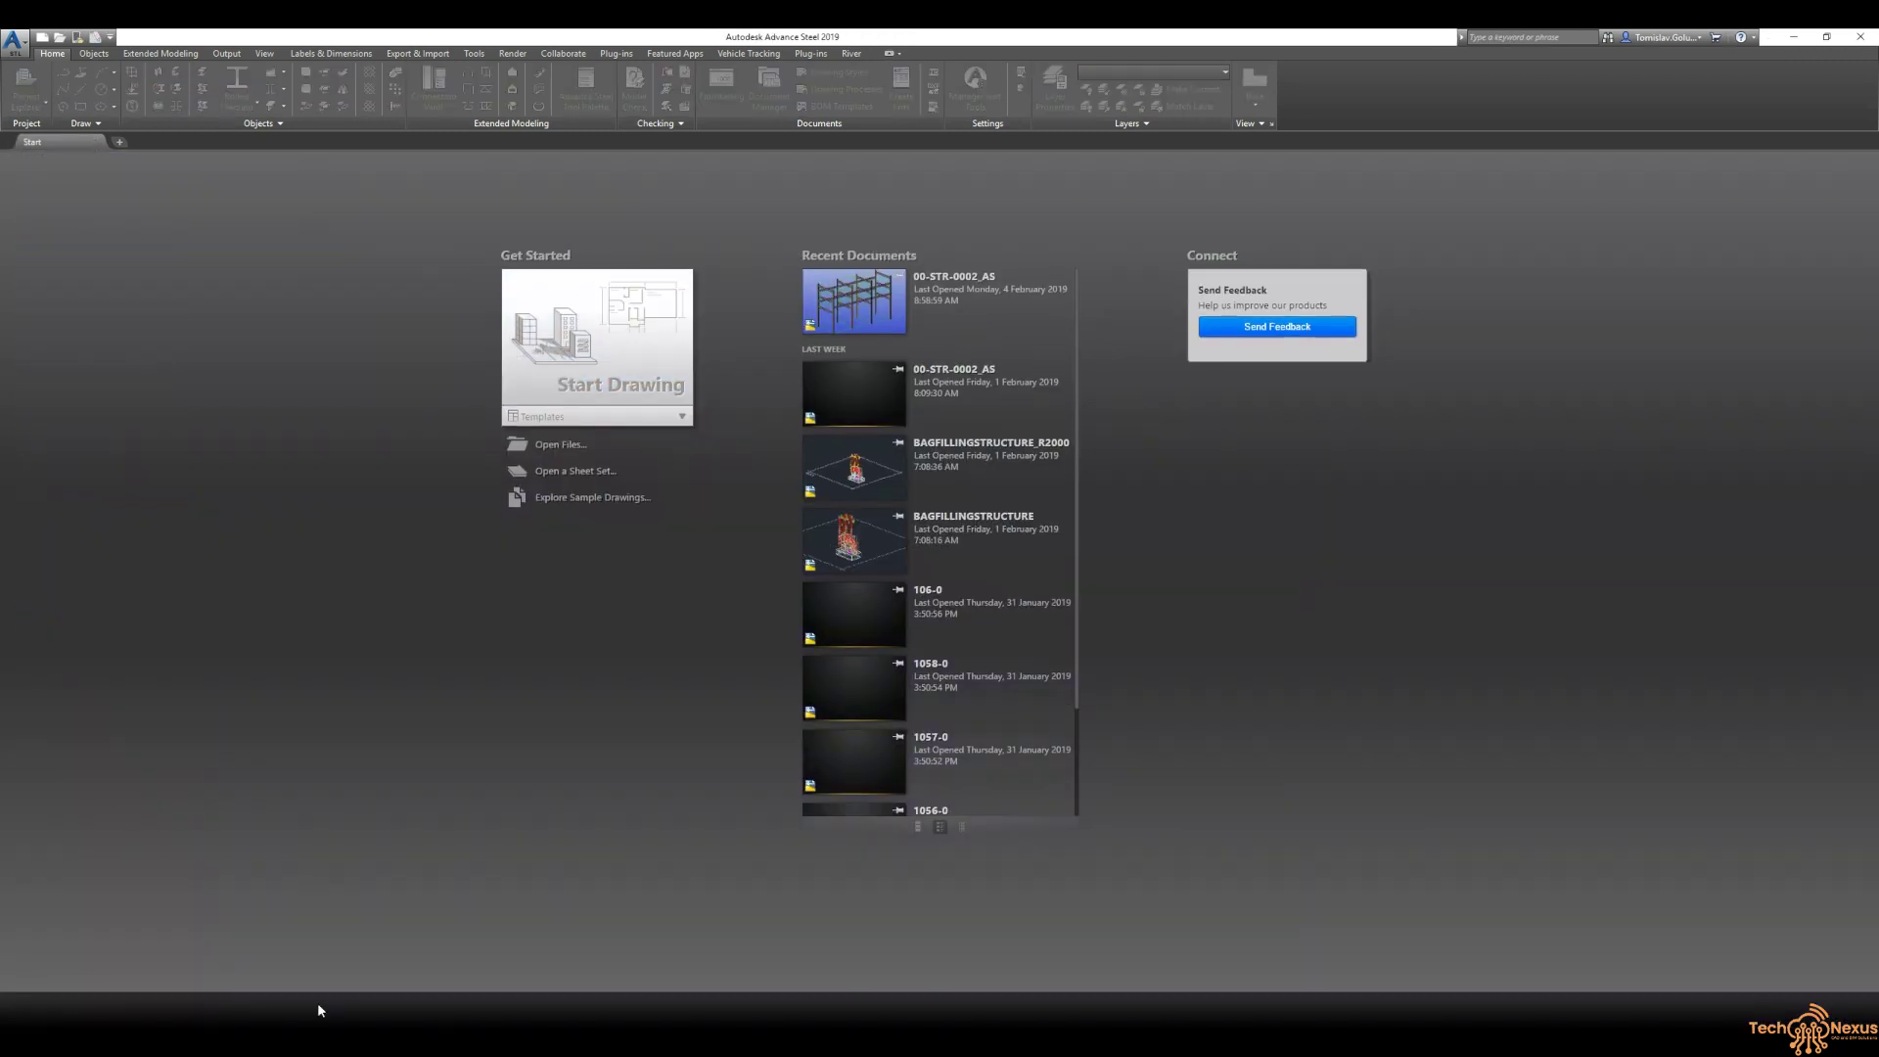
- Switch to OverallMaster and zoom, pan and orbit around the reloaded site model
click(417, 973)
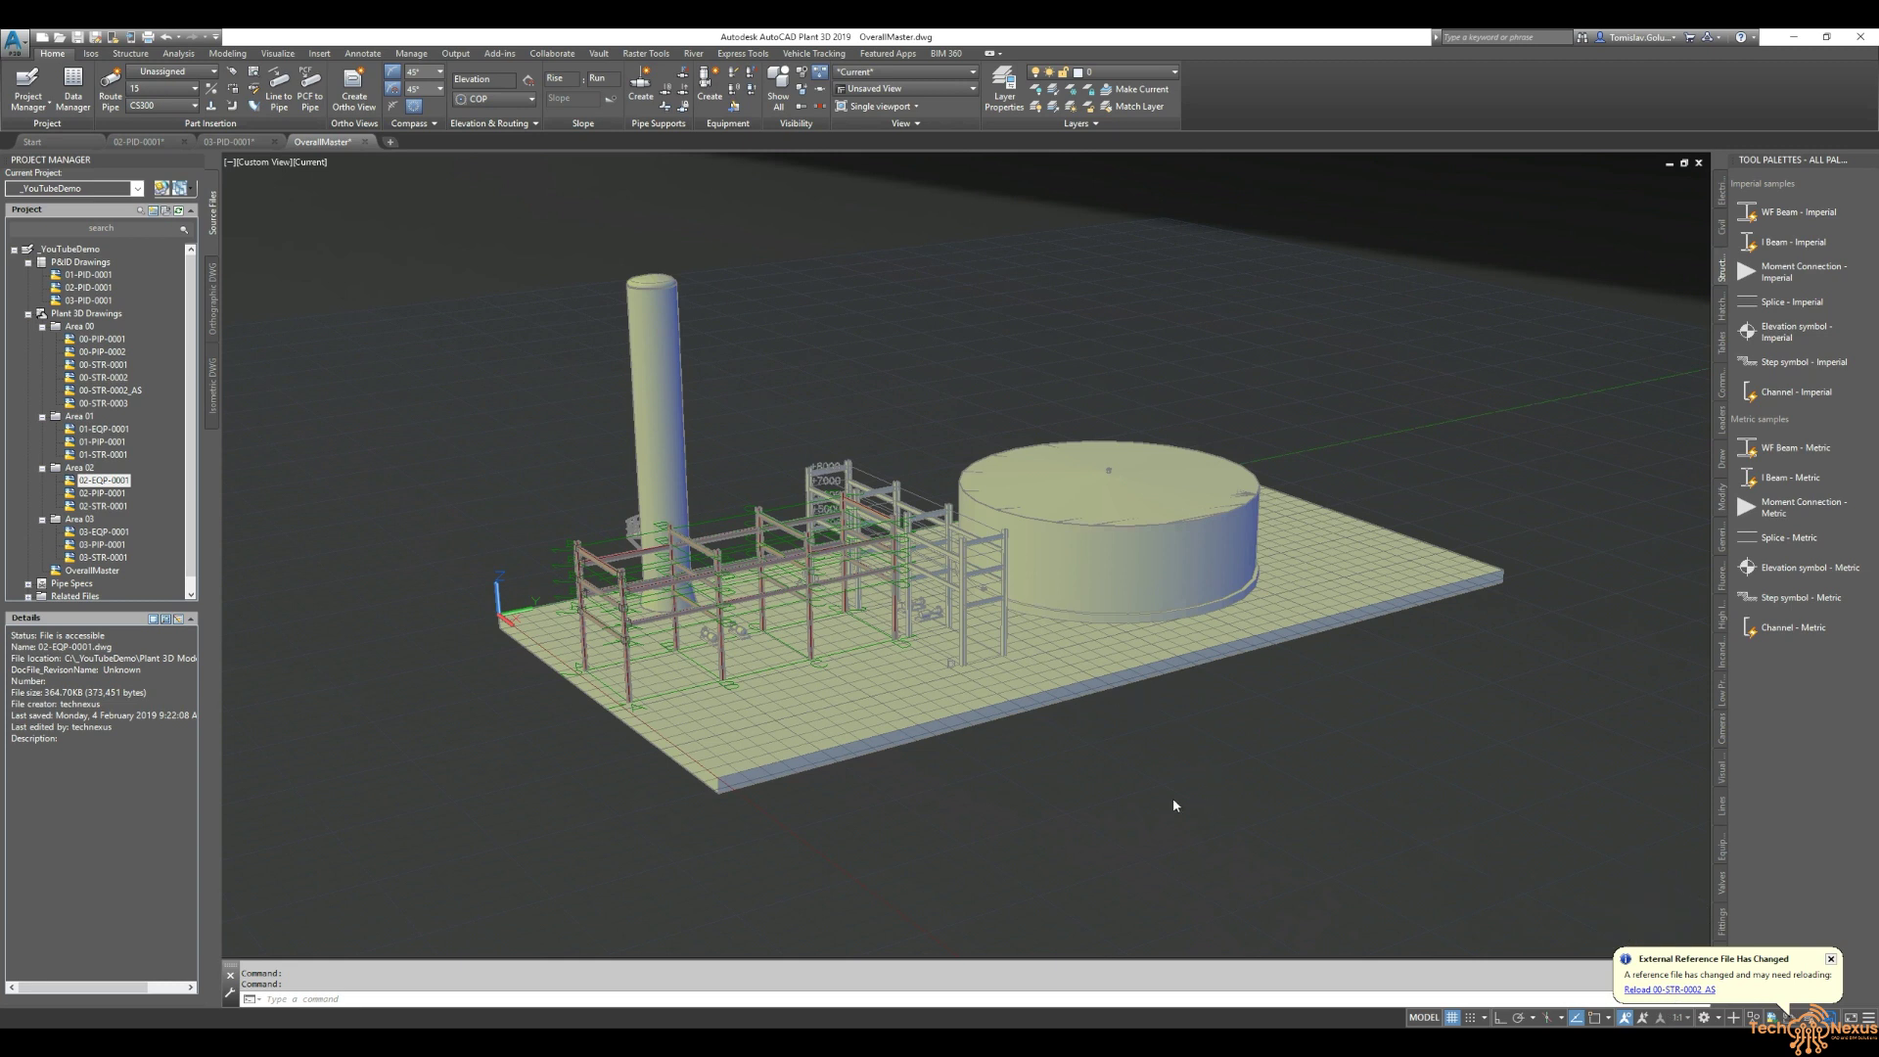
scroll(796, 462, up, 3)
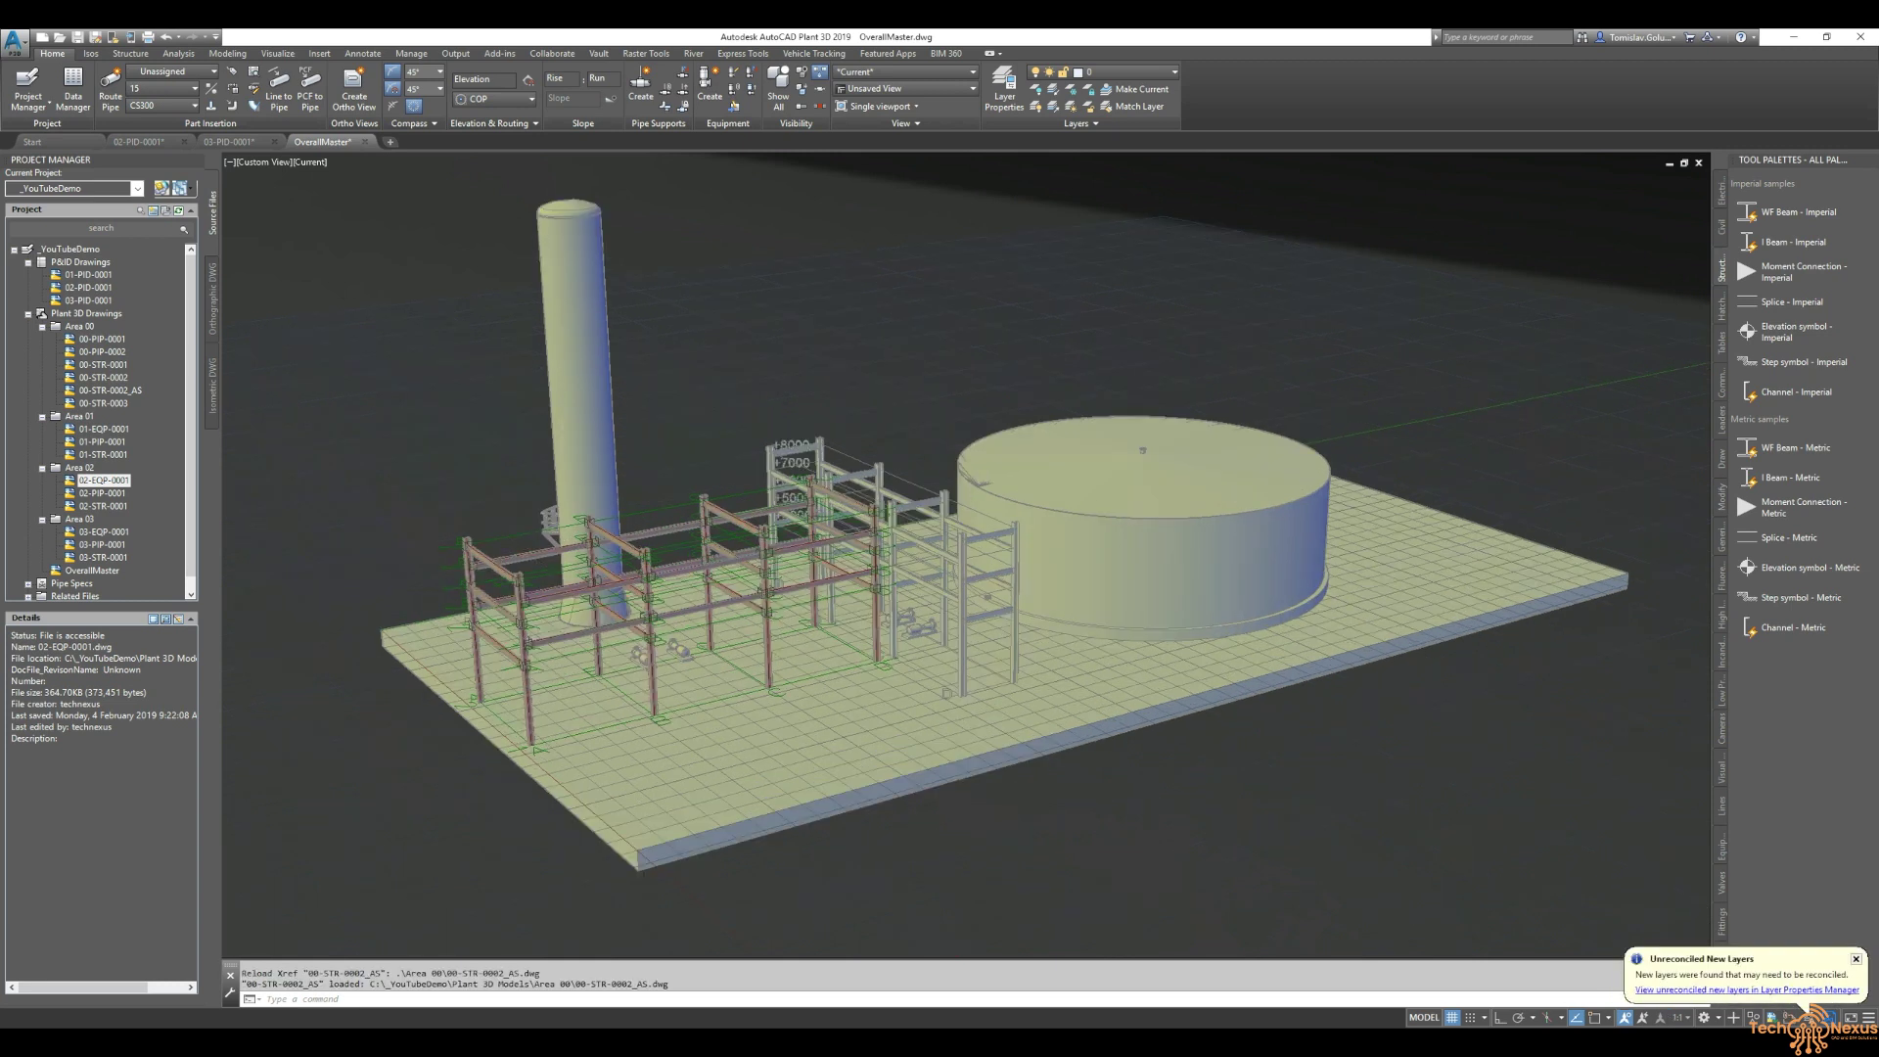
scroll(795, 461, up, 2)
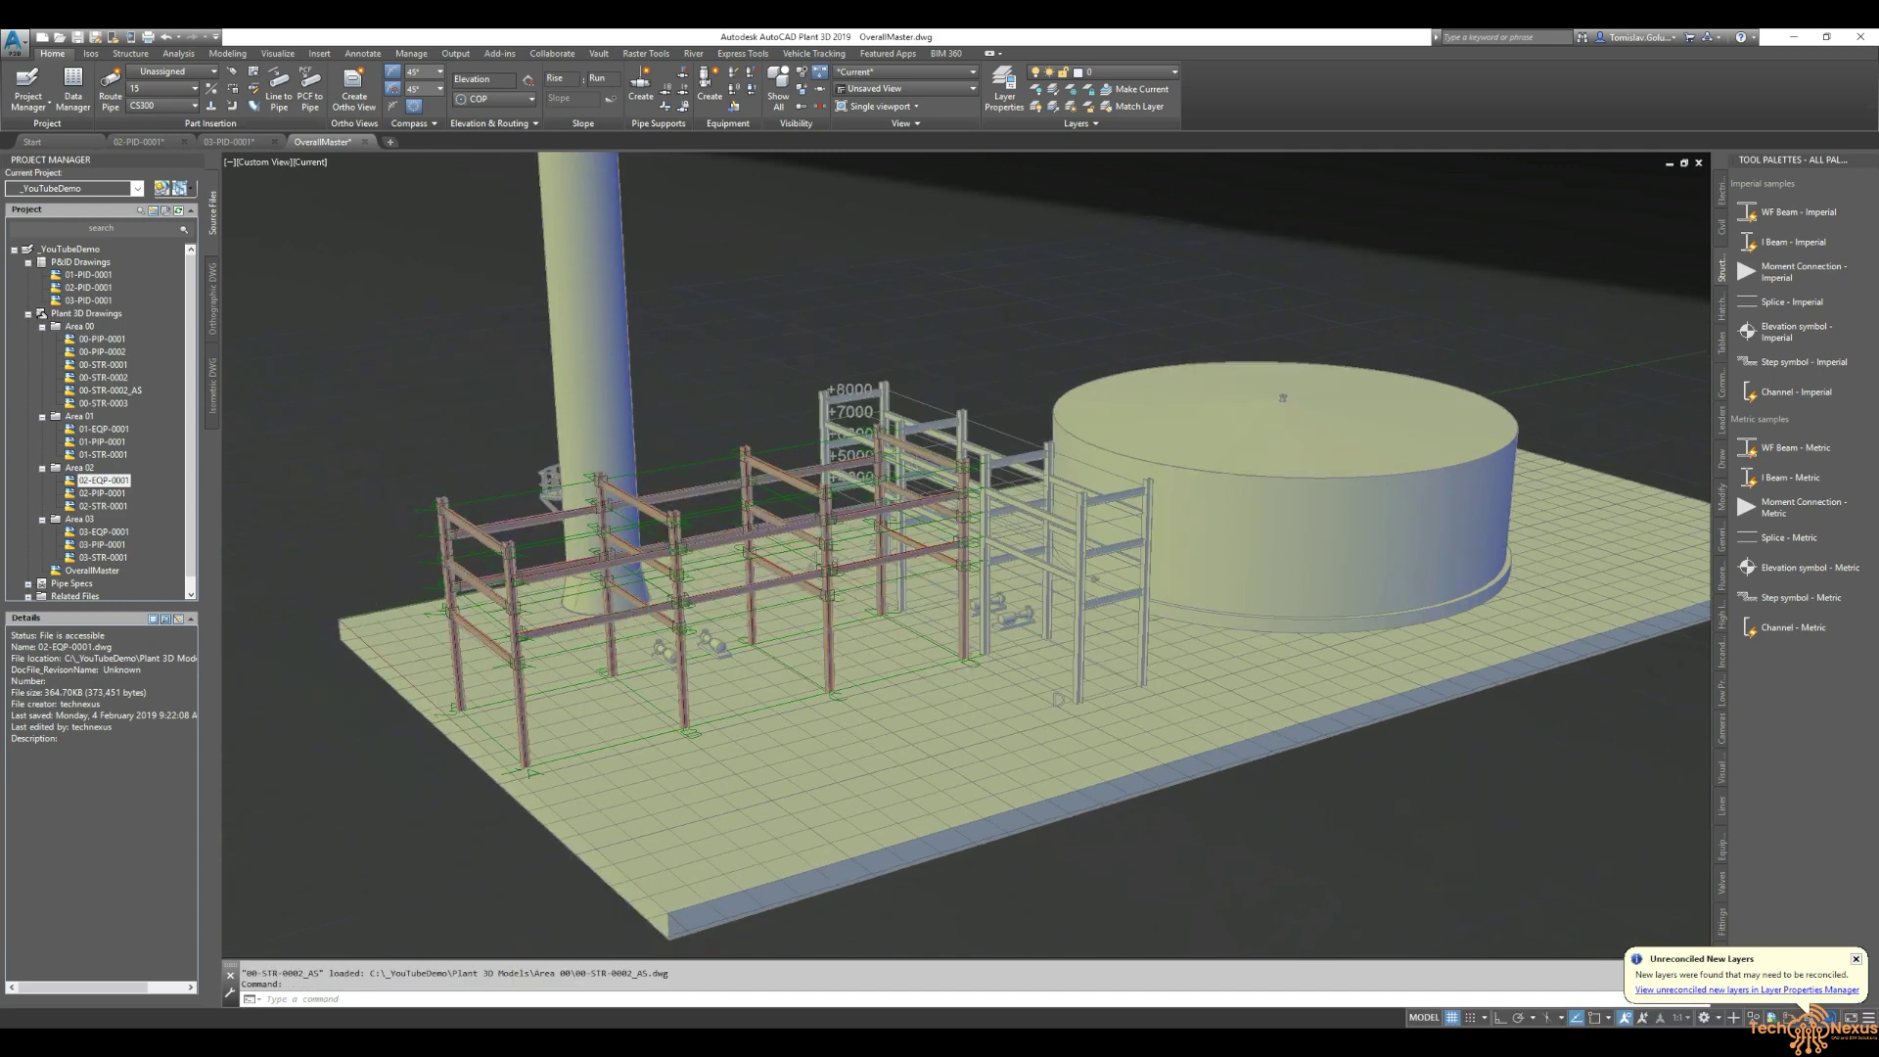
scroll(969, 558, up, 3)
scroll(969, 557, up, 5)
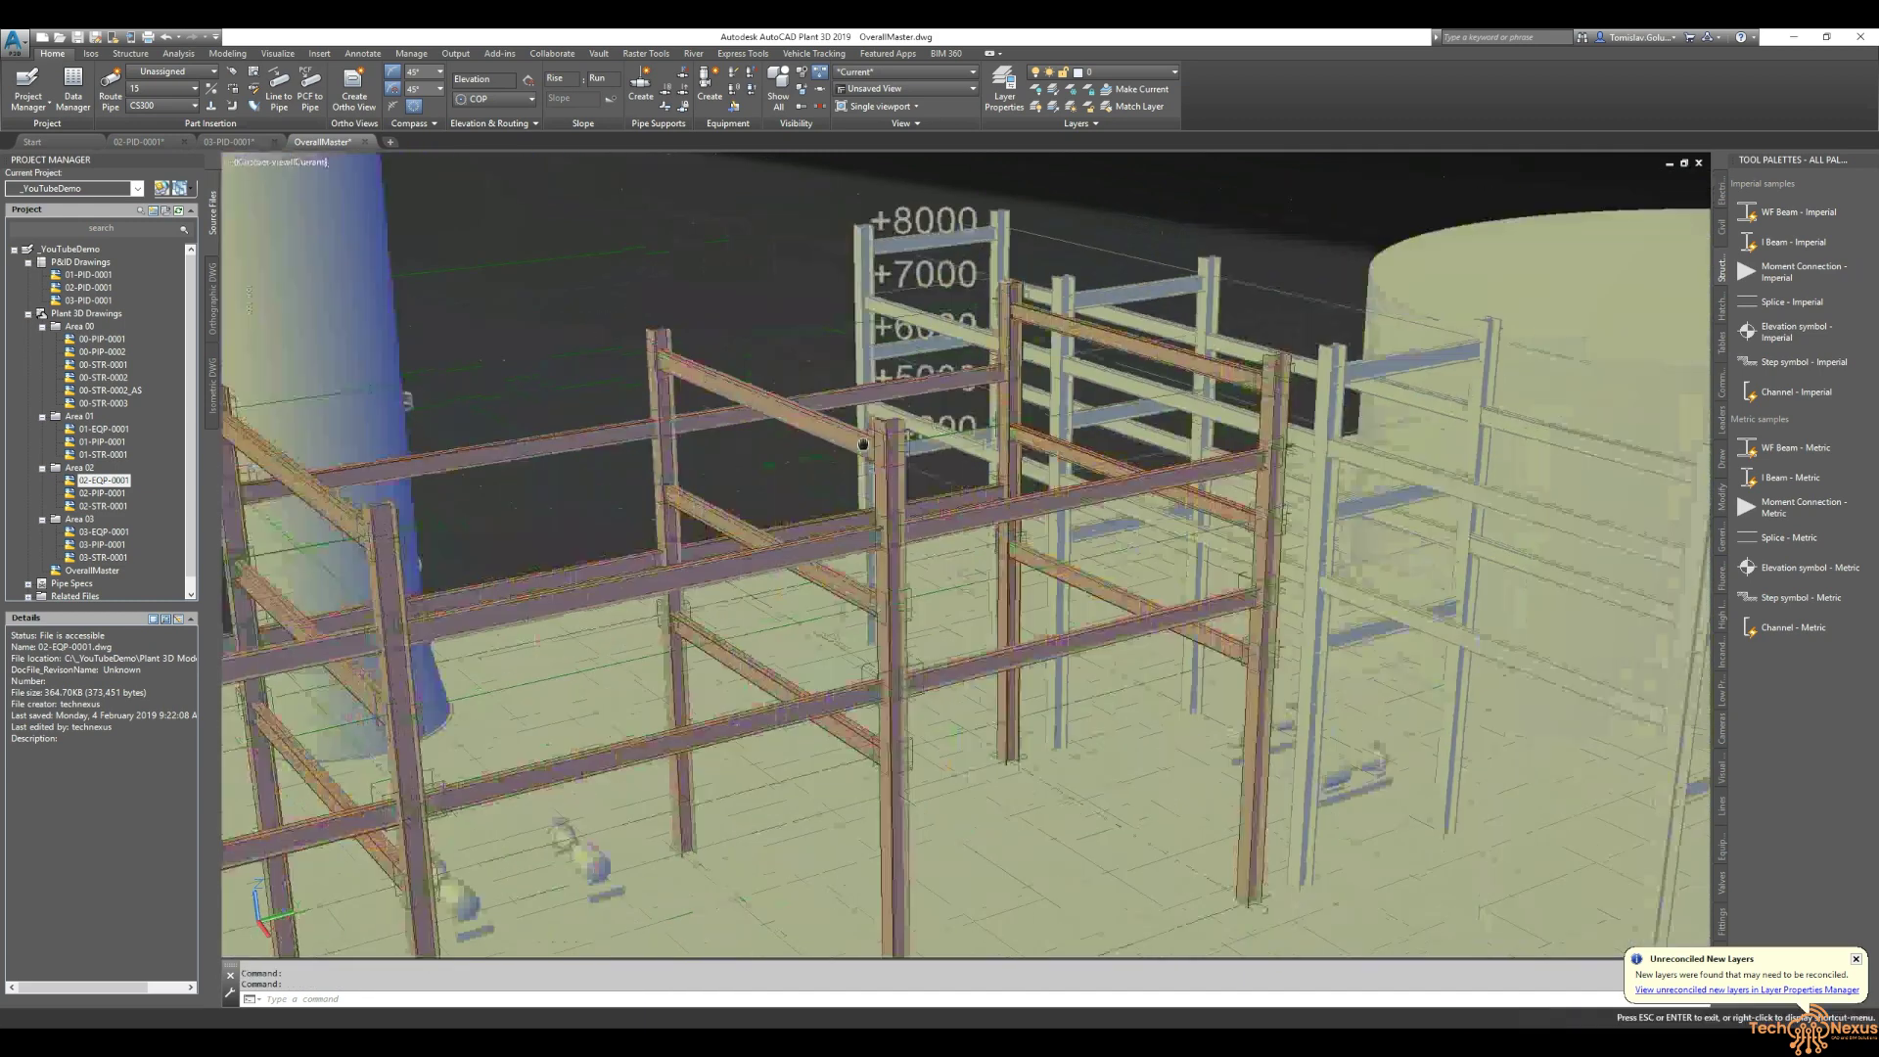
scroll(859, 483, down, 5)
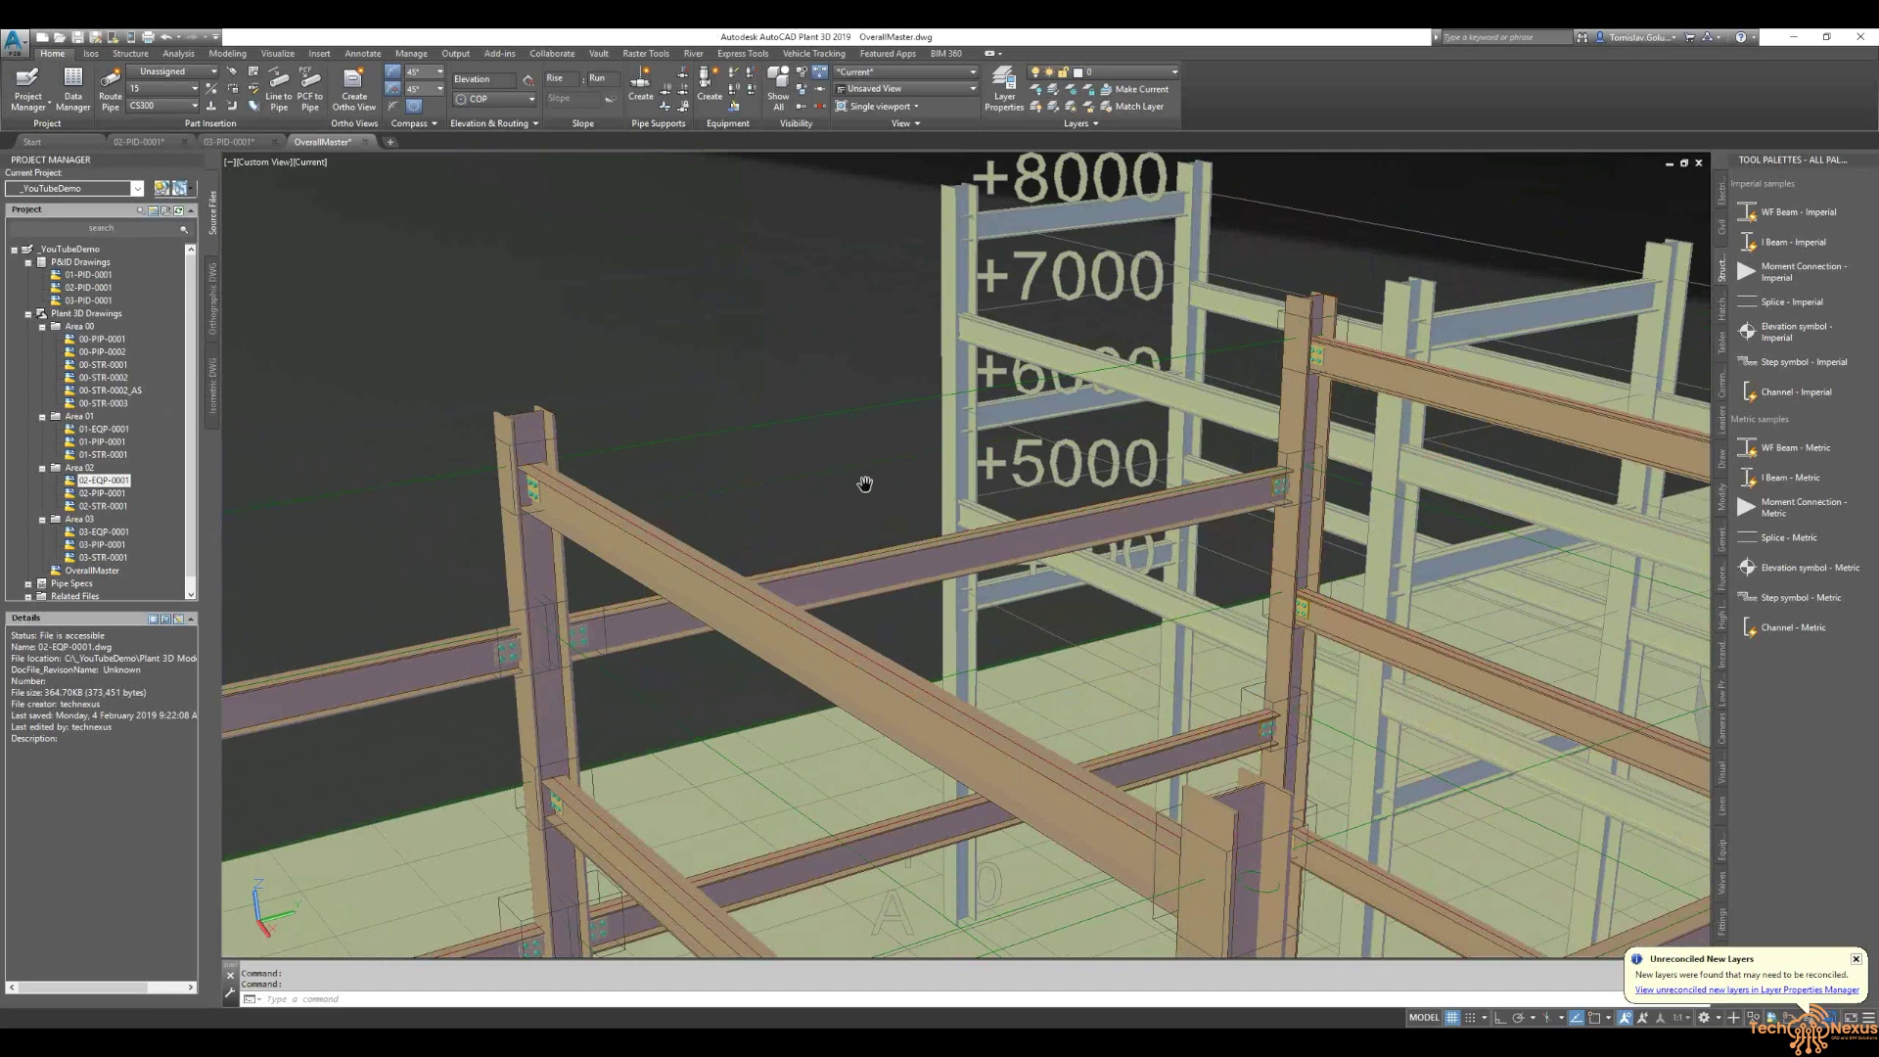
scroll(851, 460, up, 1)
scroll(845, 441, up, 1)
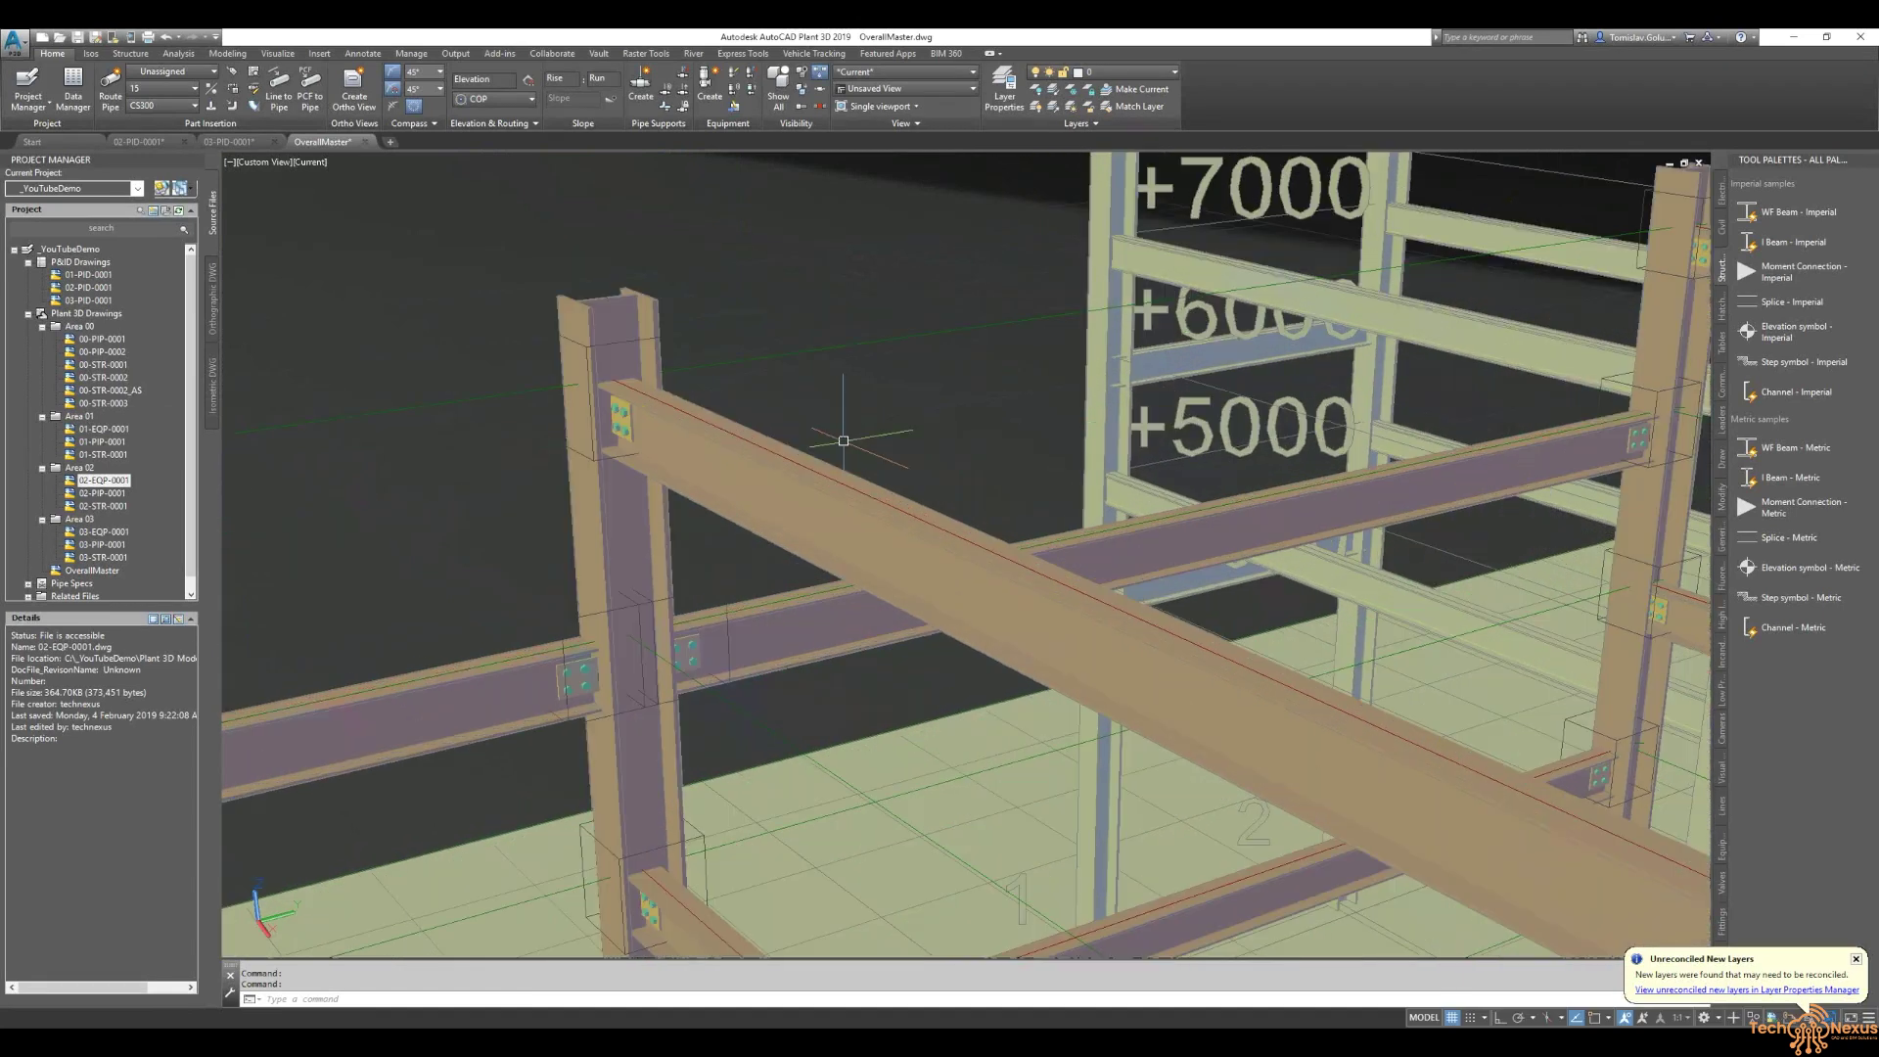
scroll(847, 420, up, 3)
scroll(832, 406, down, 2)
middle_drag(821, 396, 848, 407)
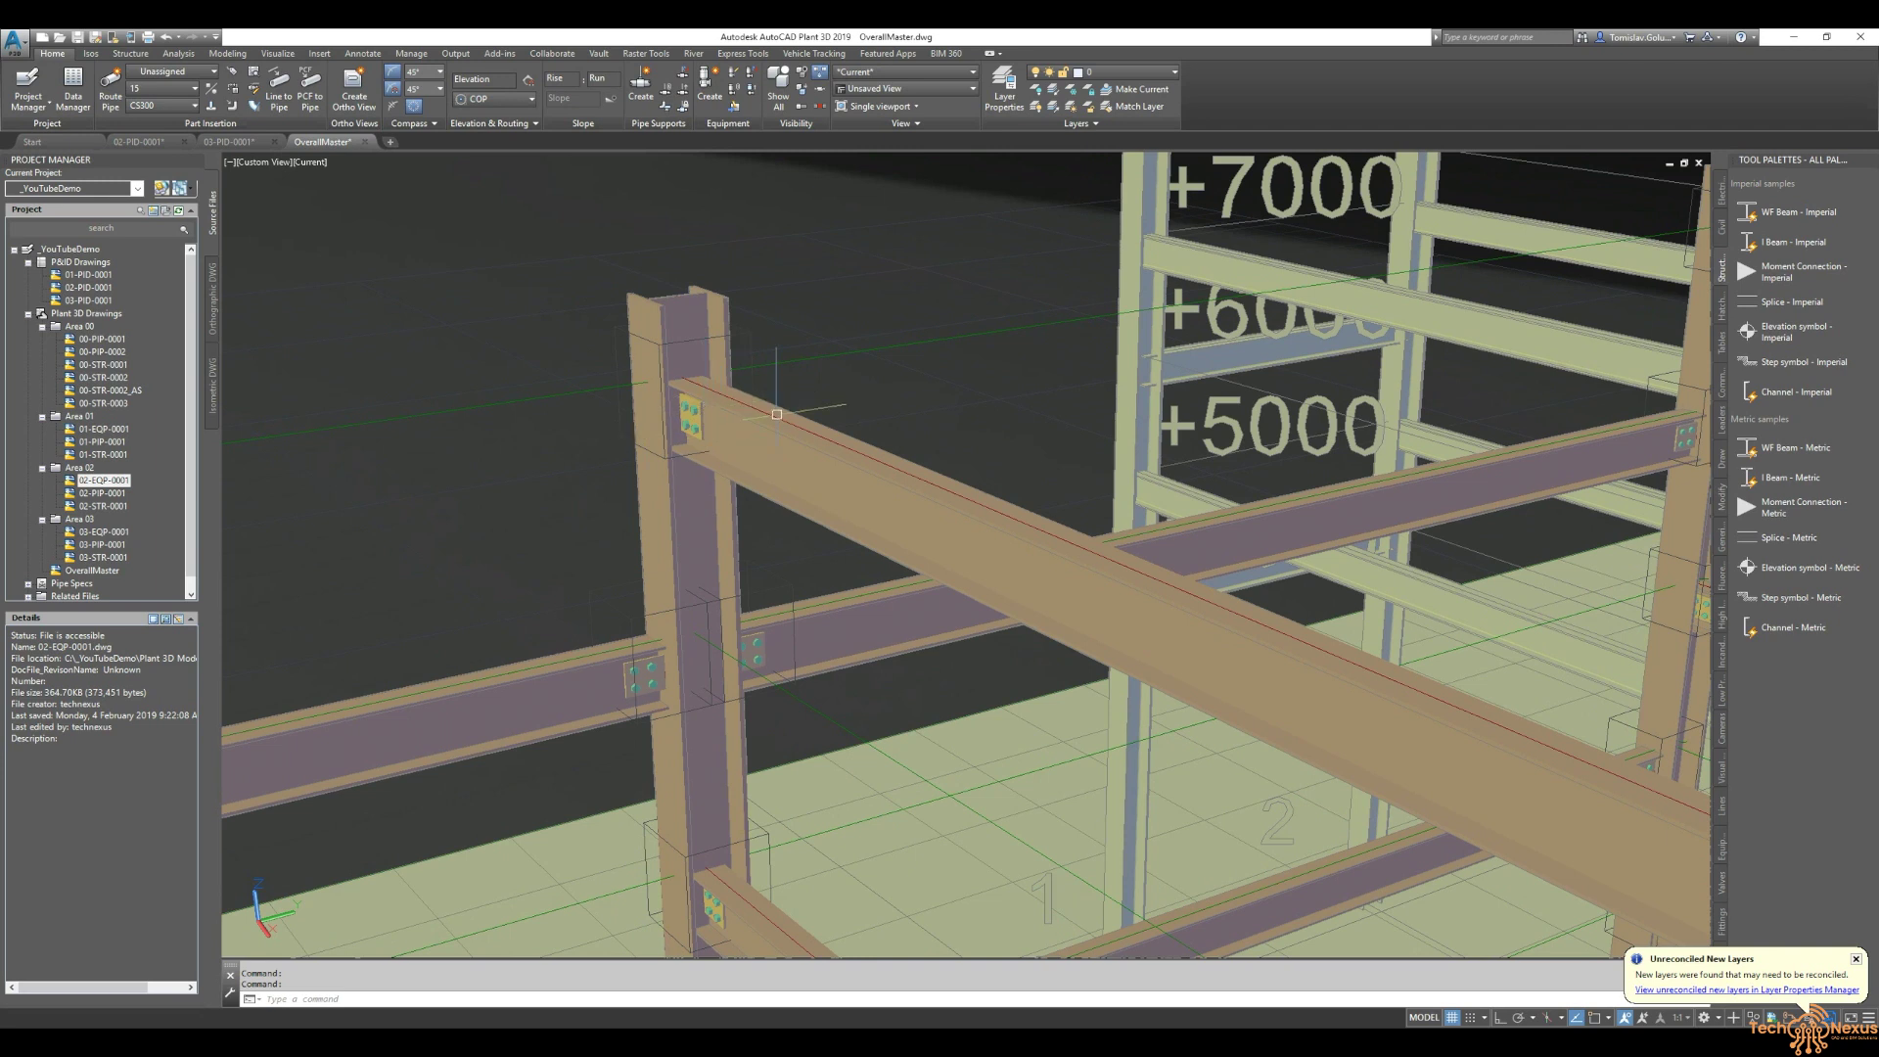
scroll(776, 413, down, 6)
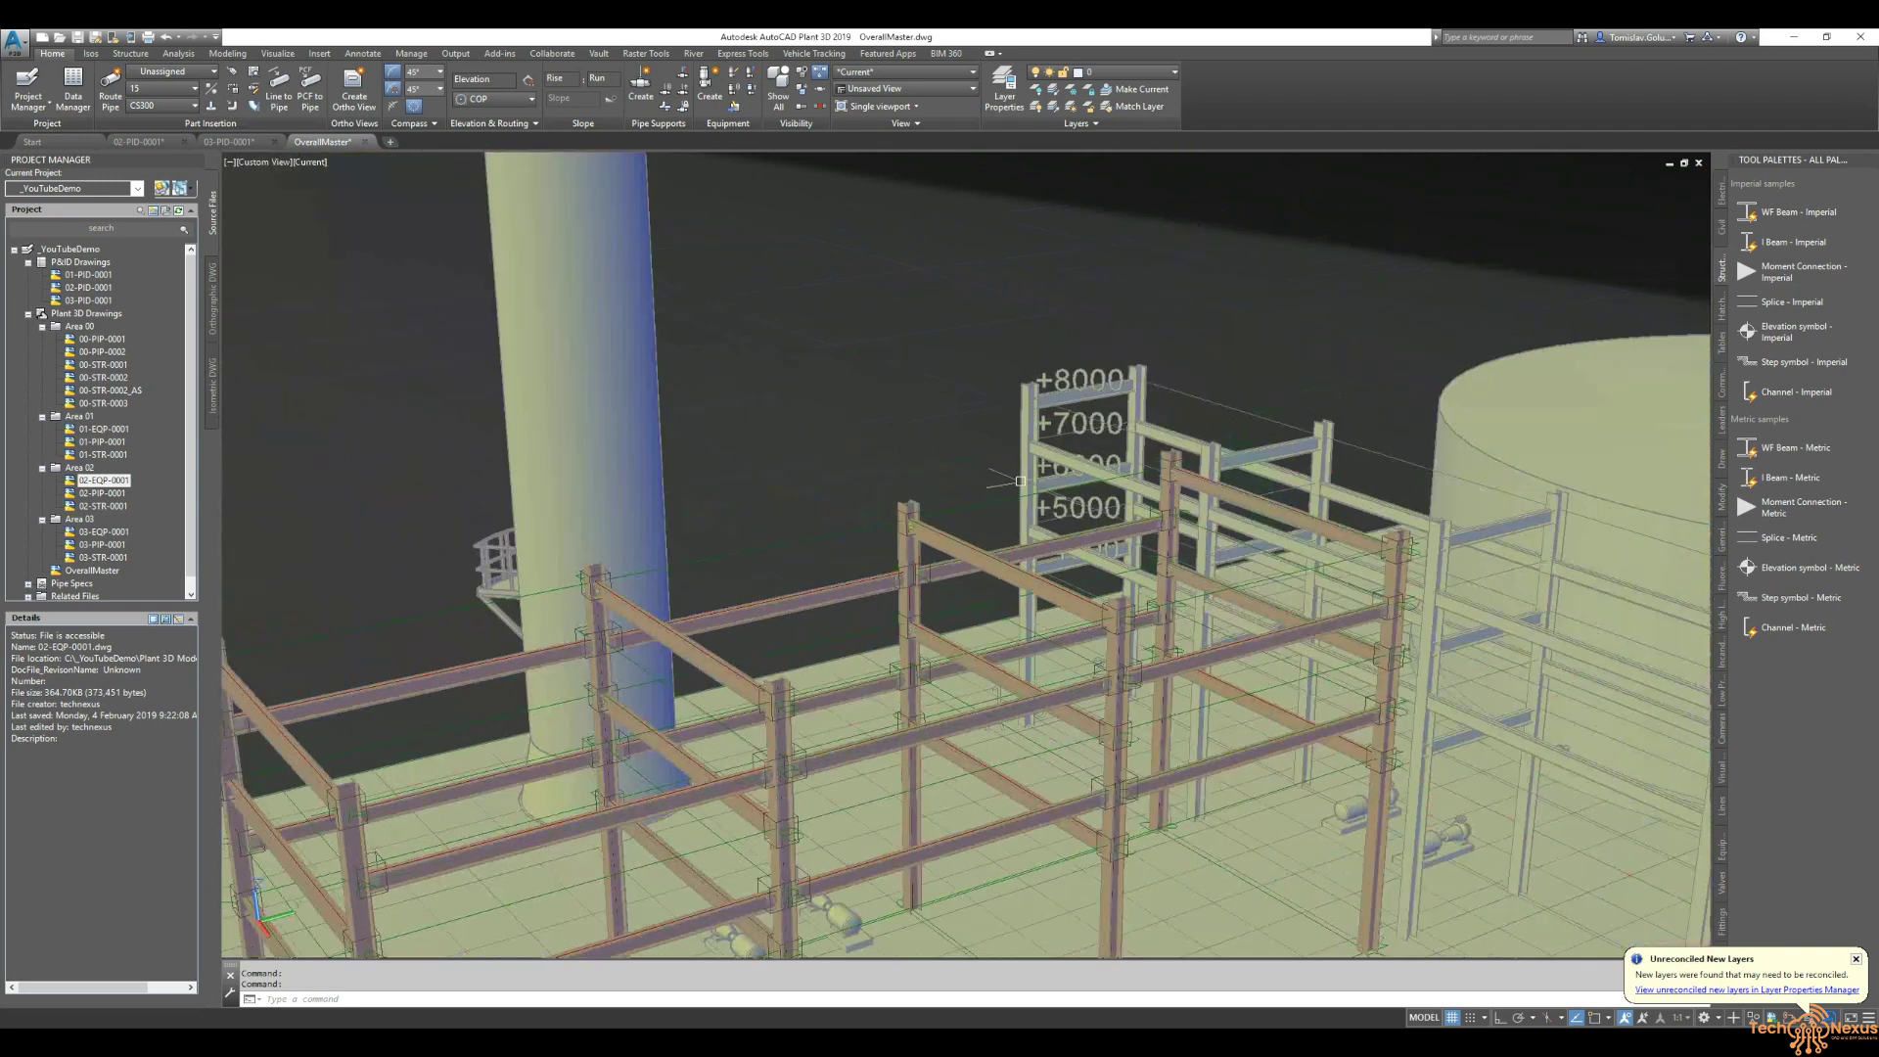
shift+middle_drag(983, 391, 988, 394)
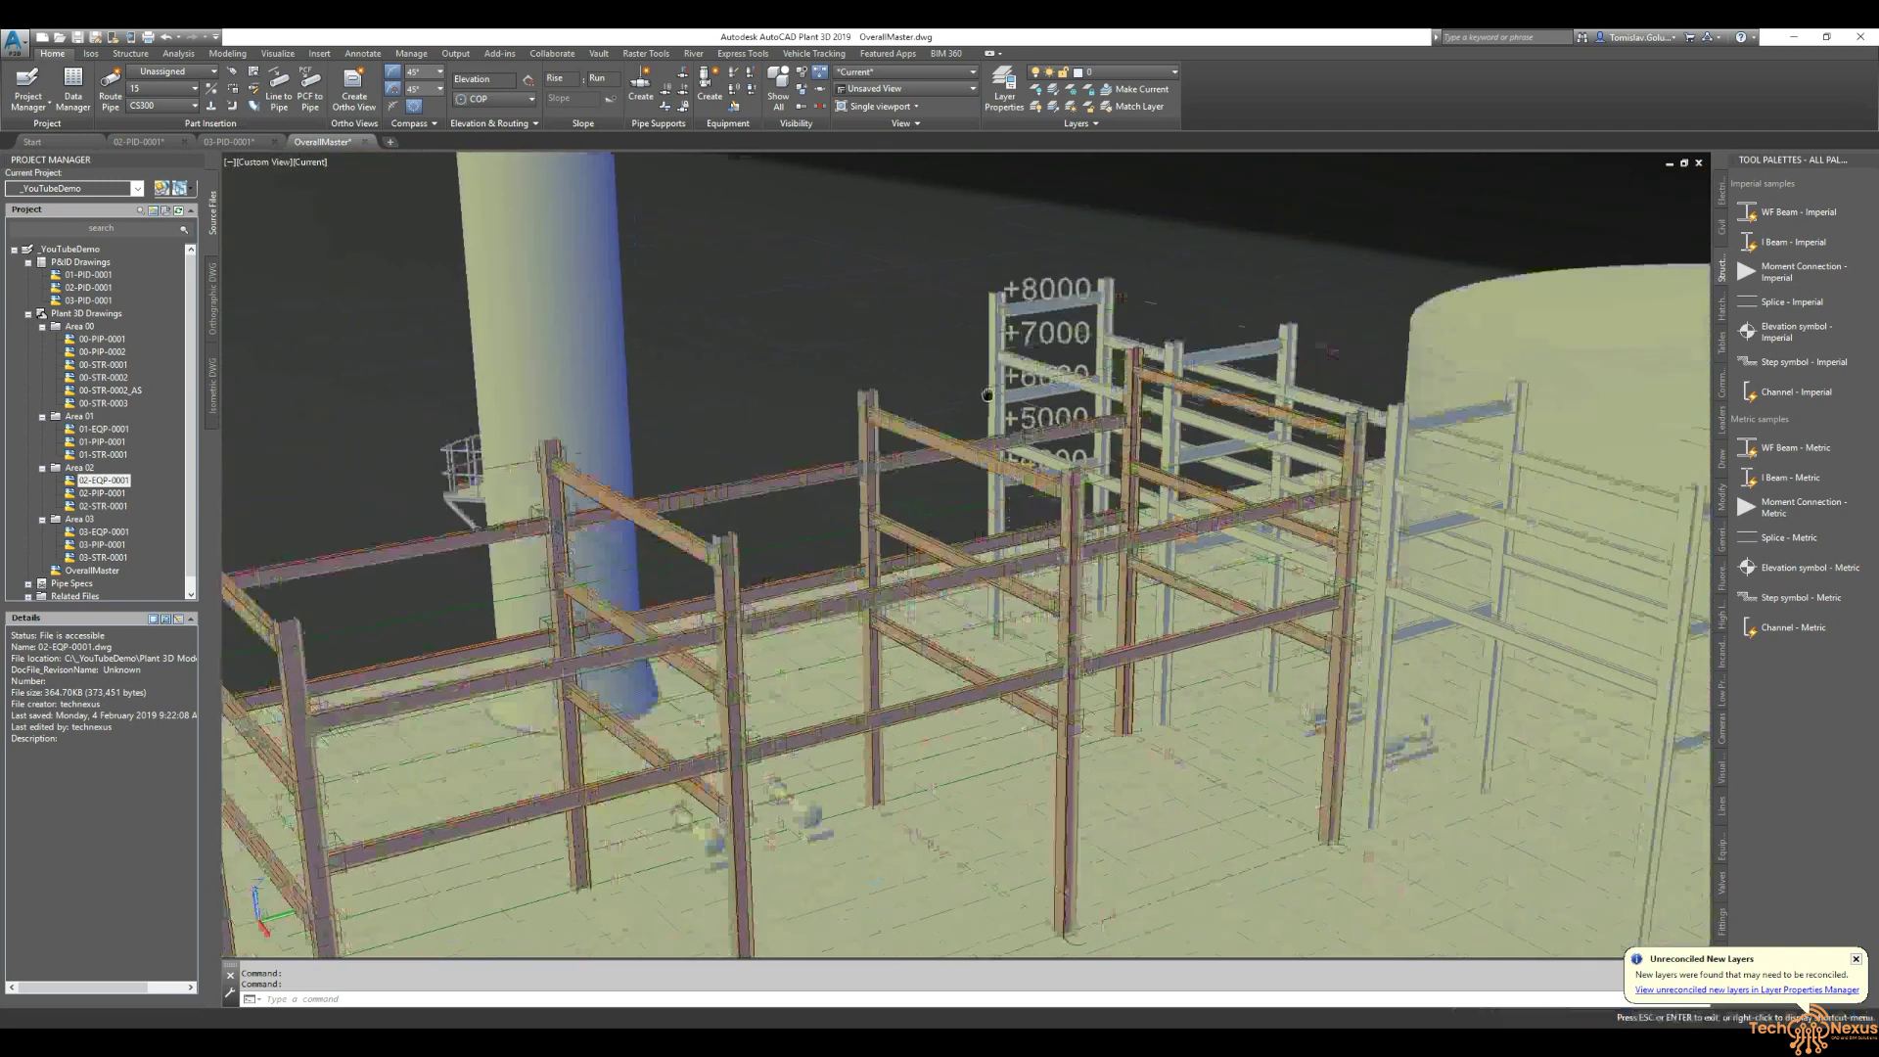
scroll(987, 395, down, 5)
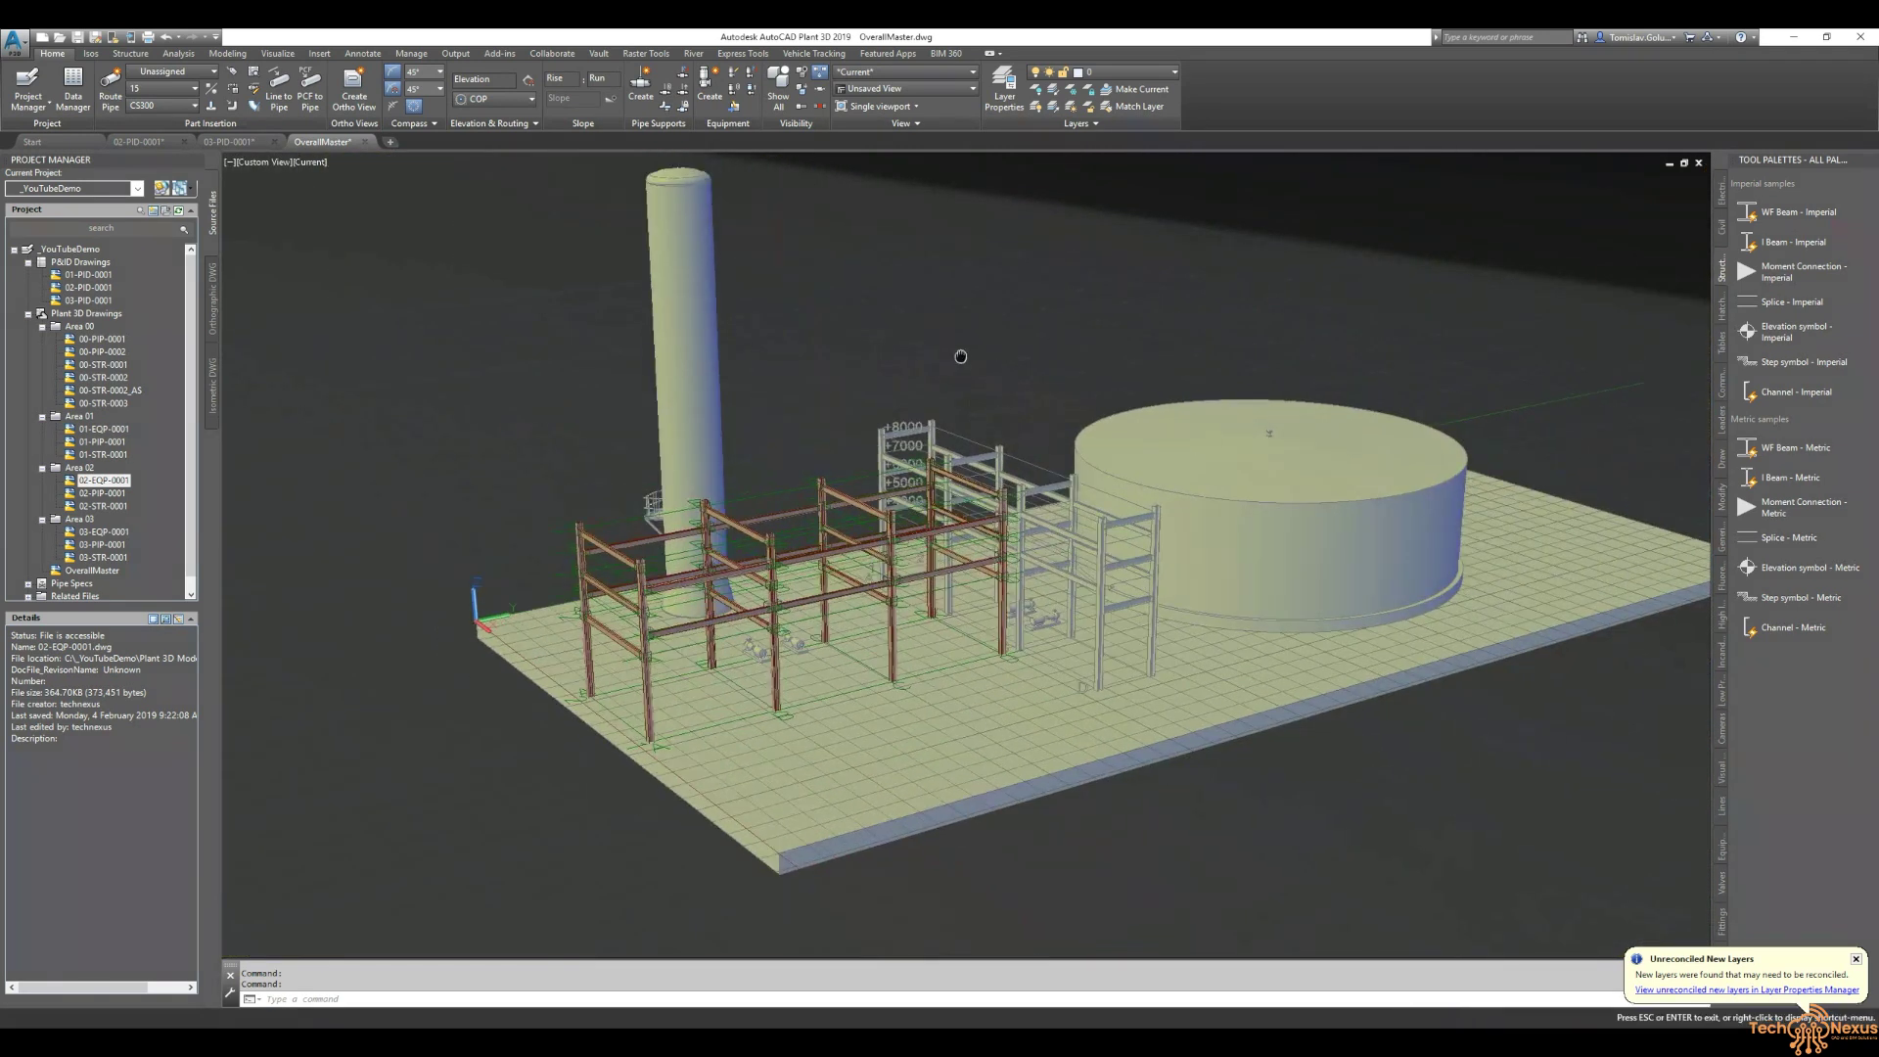
middle_drag(960, 357, 848, 302)
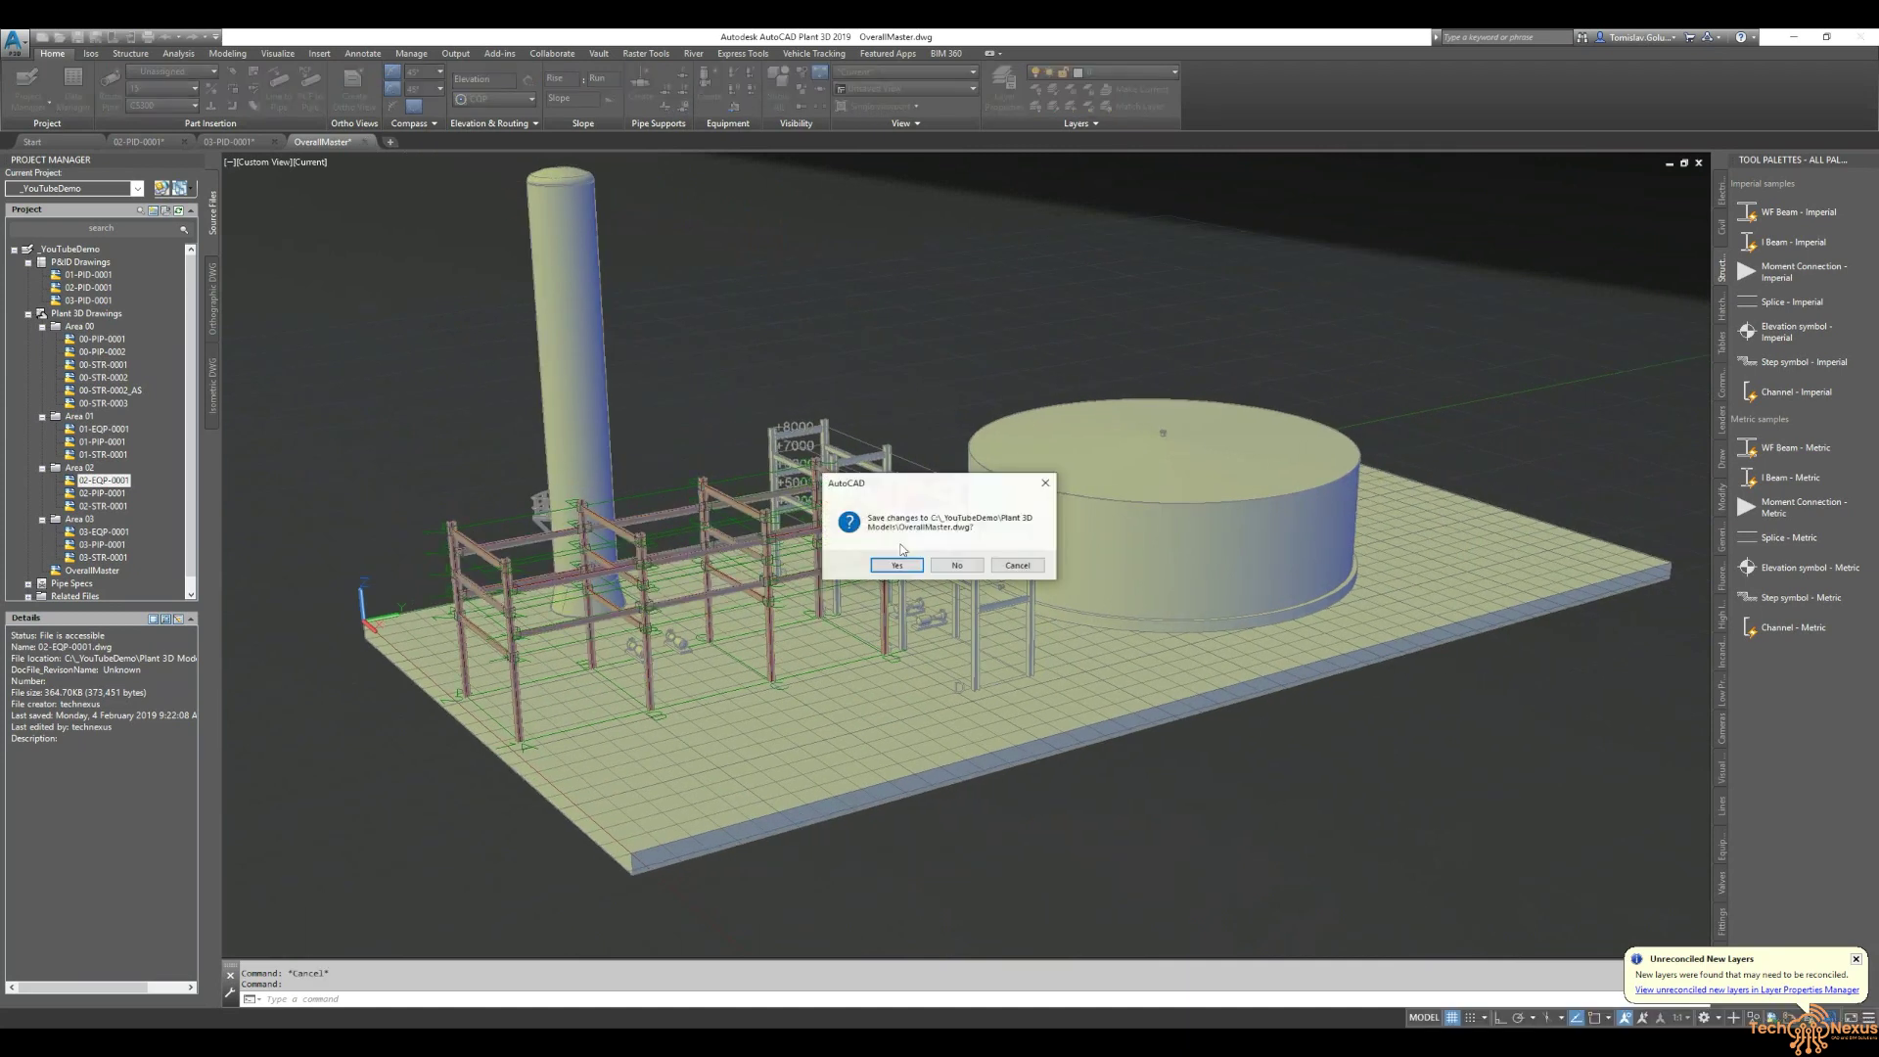
- Dismiss the save prompt for OverallMaster and open the orthographic drawing 00-GA-100
key(Escape)
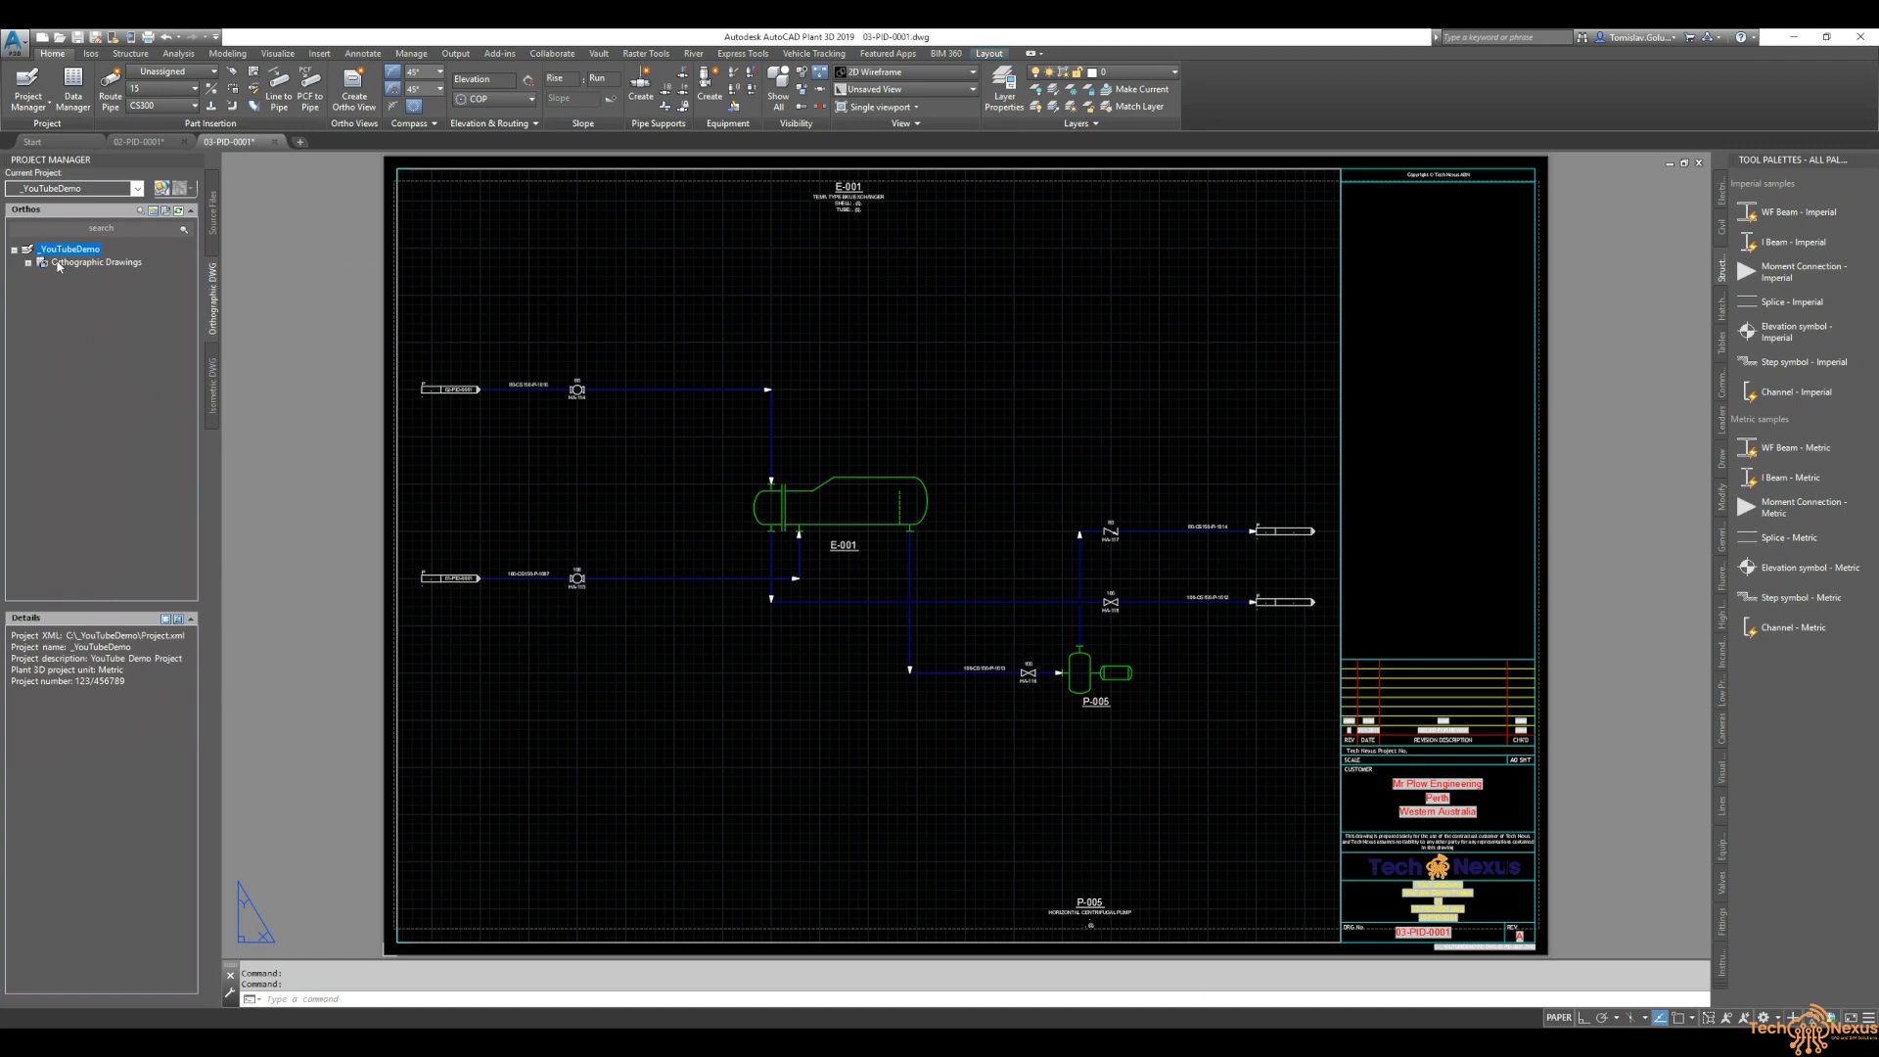
click(86, 275)
double_click(85, 275)
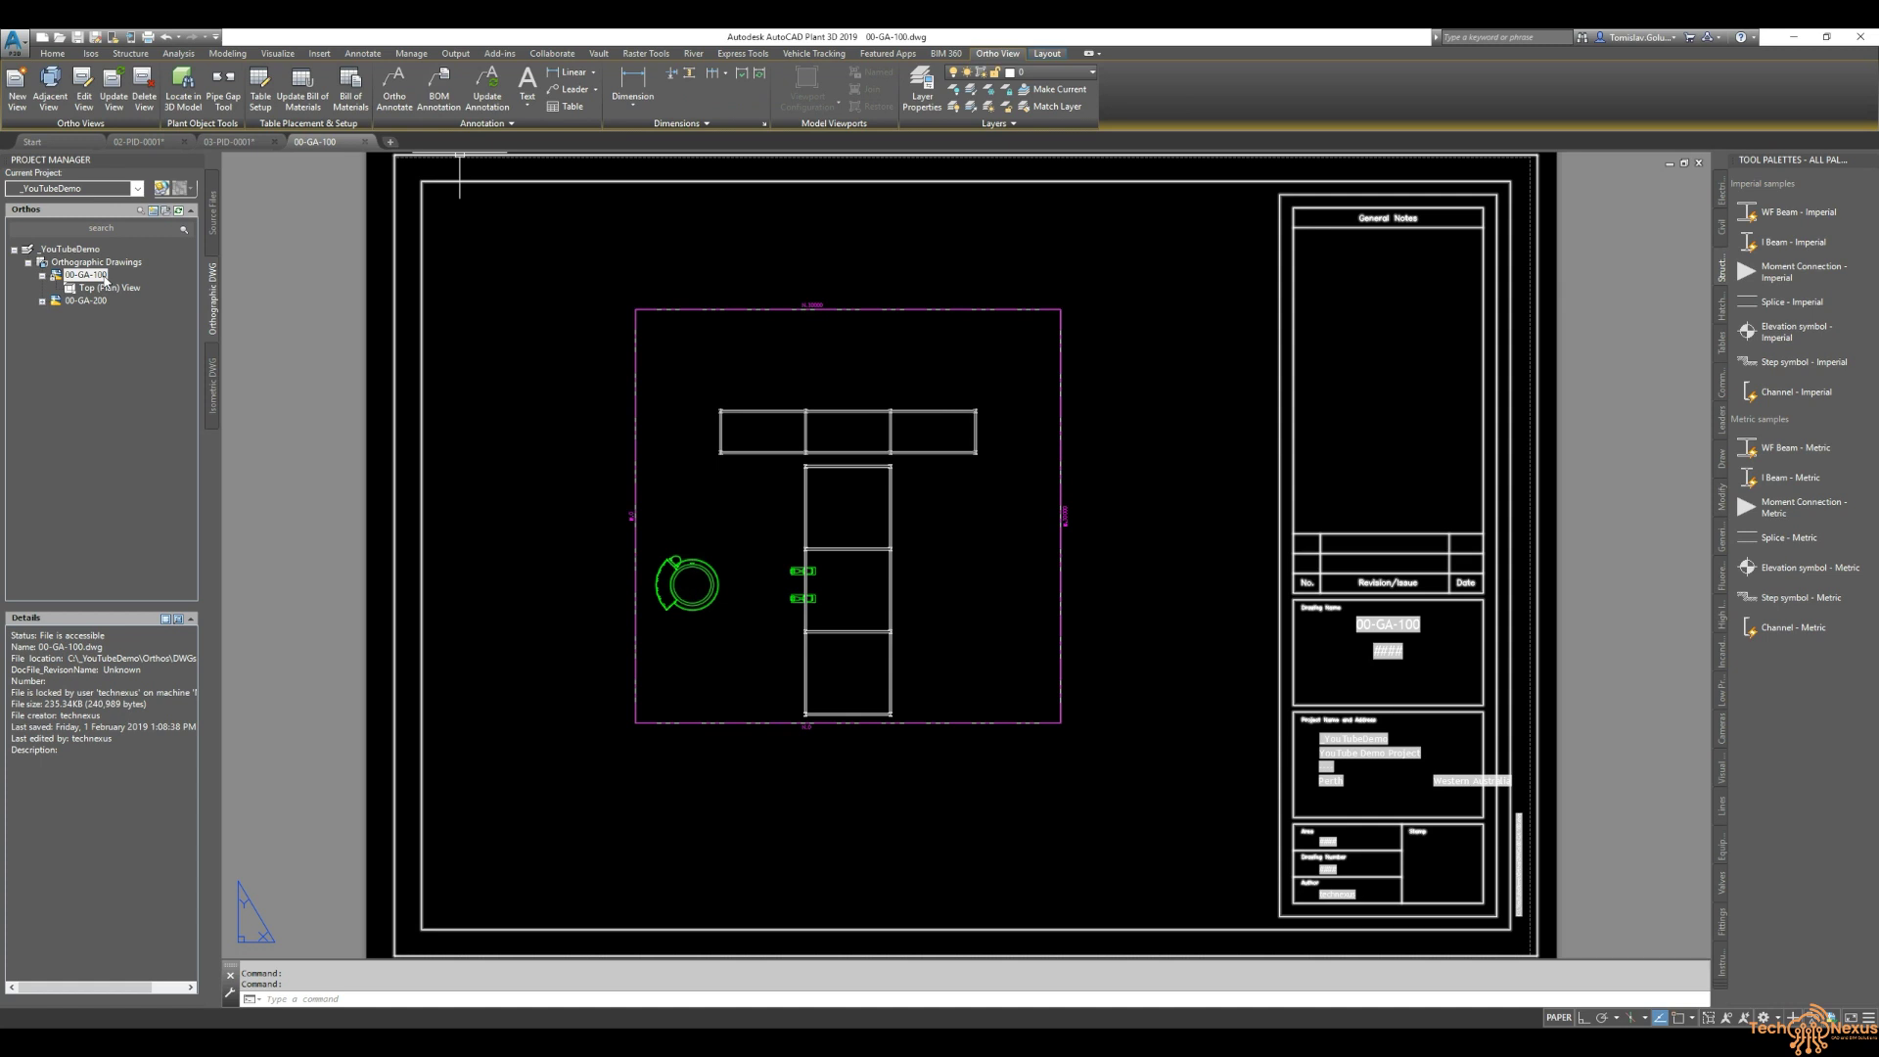
- Run Update Views on 00-GA-100 and select its Top (Plan) View
right_click(106, 276)
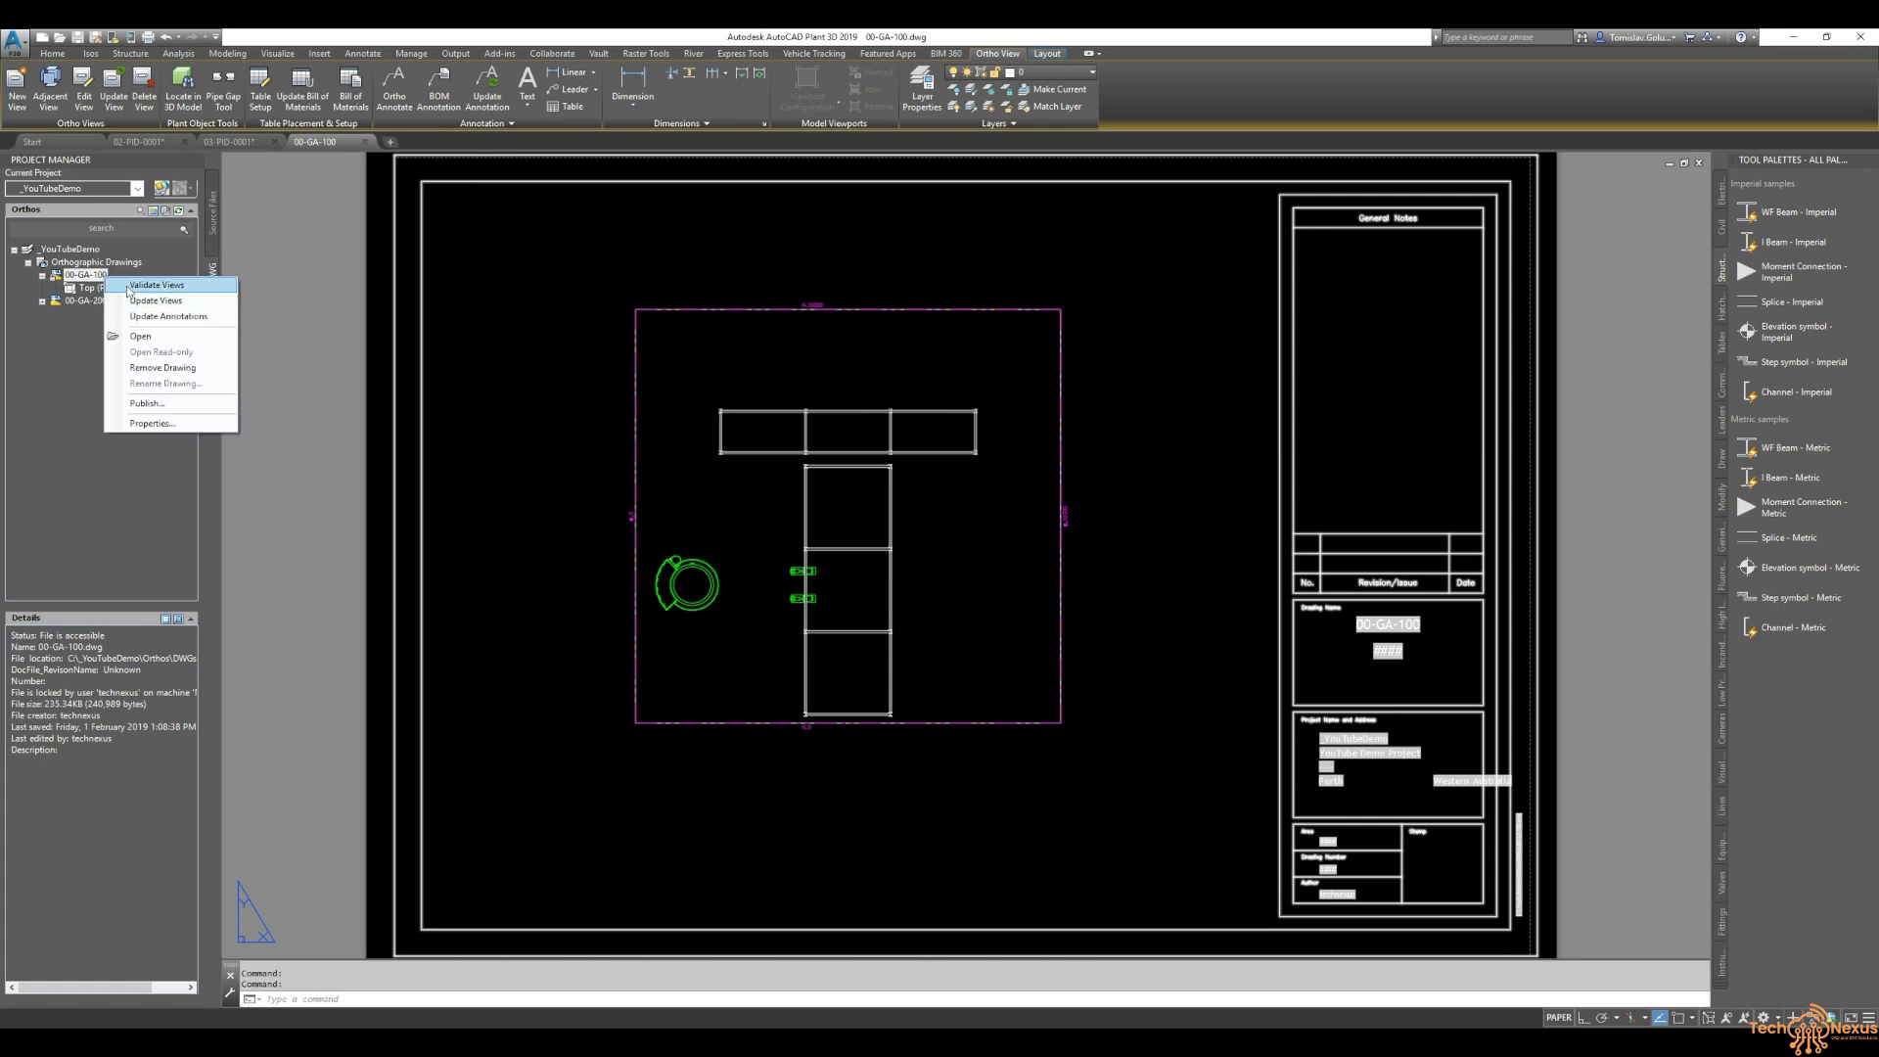
click(127, 300)
right_click(94, 286)
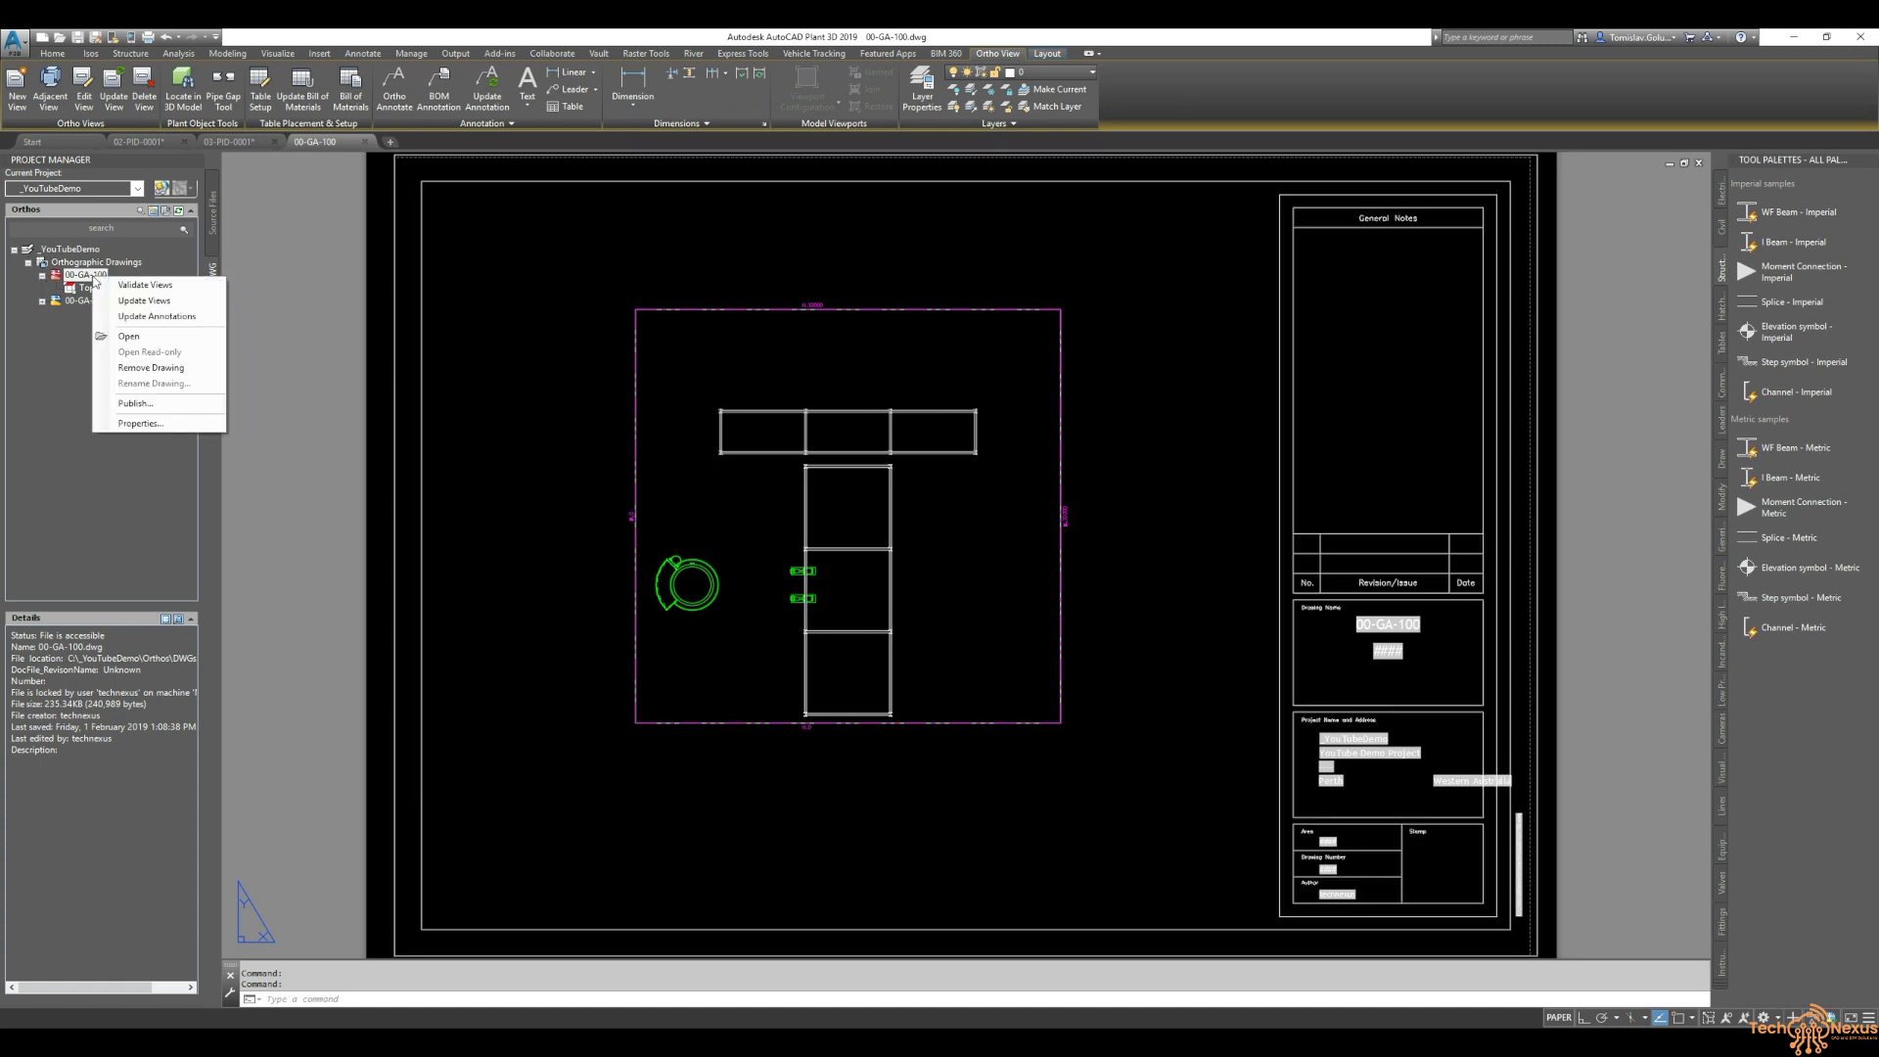
click(123, 300)
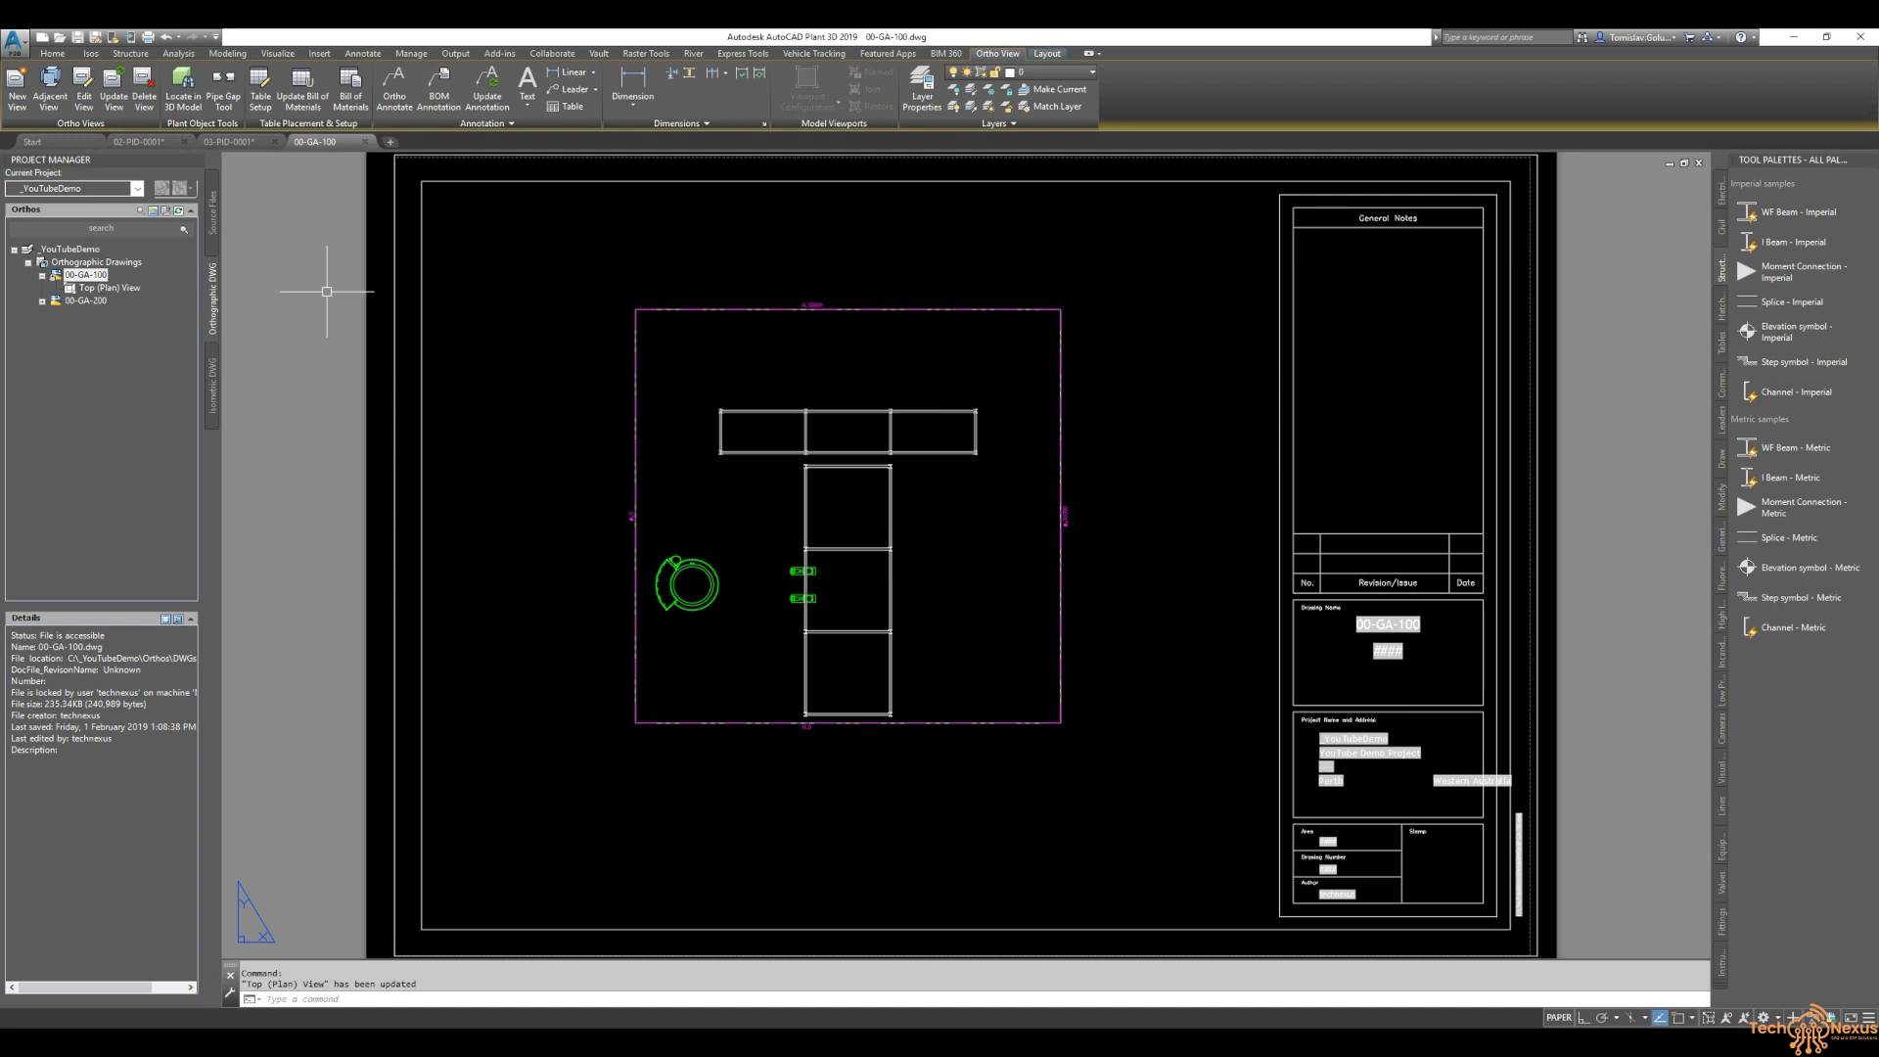
click(82, 98)
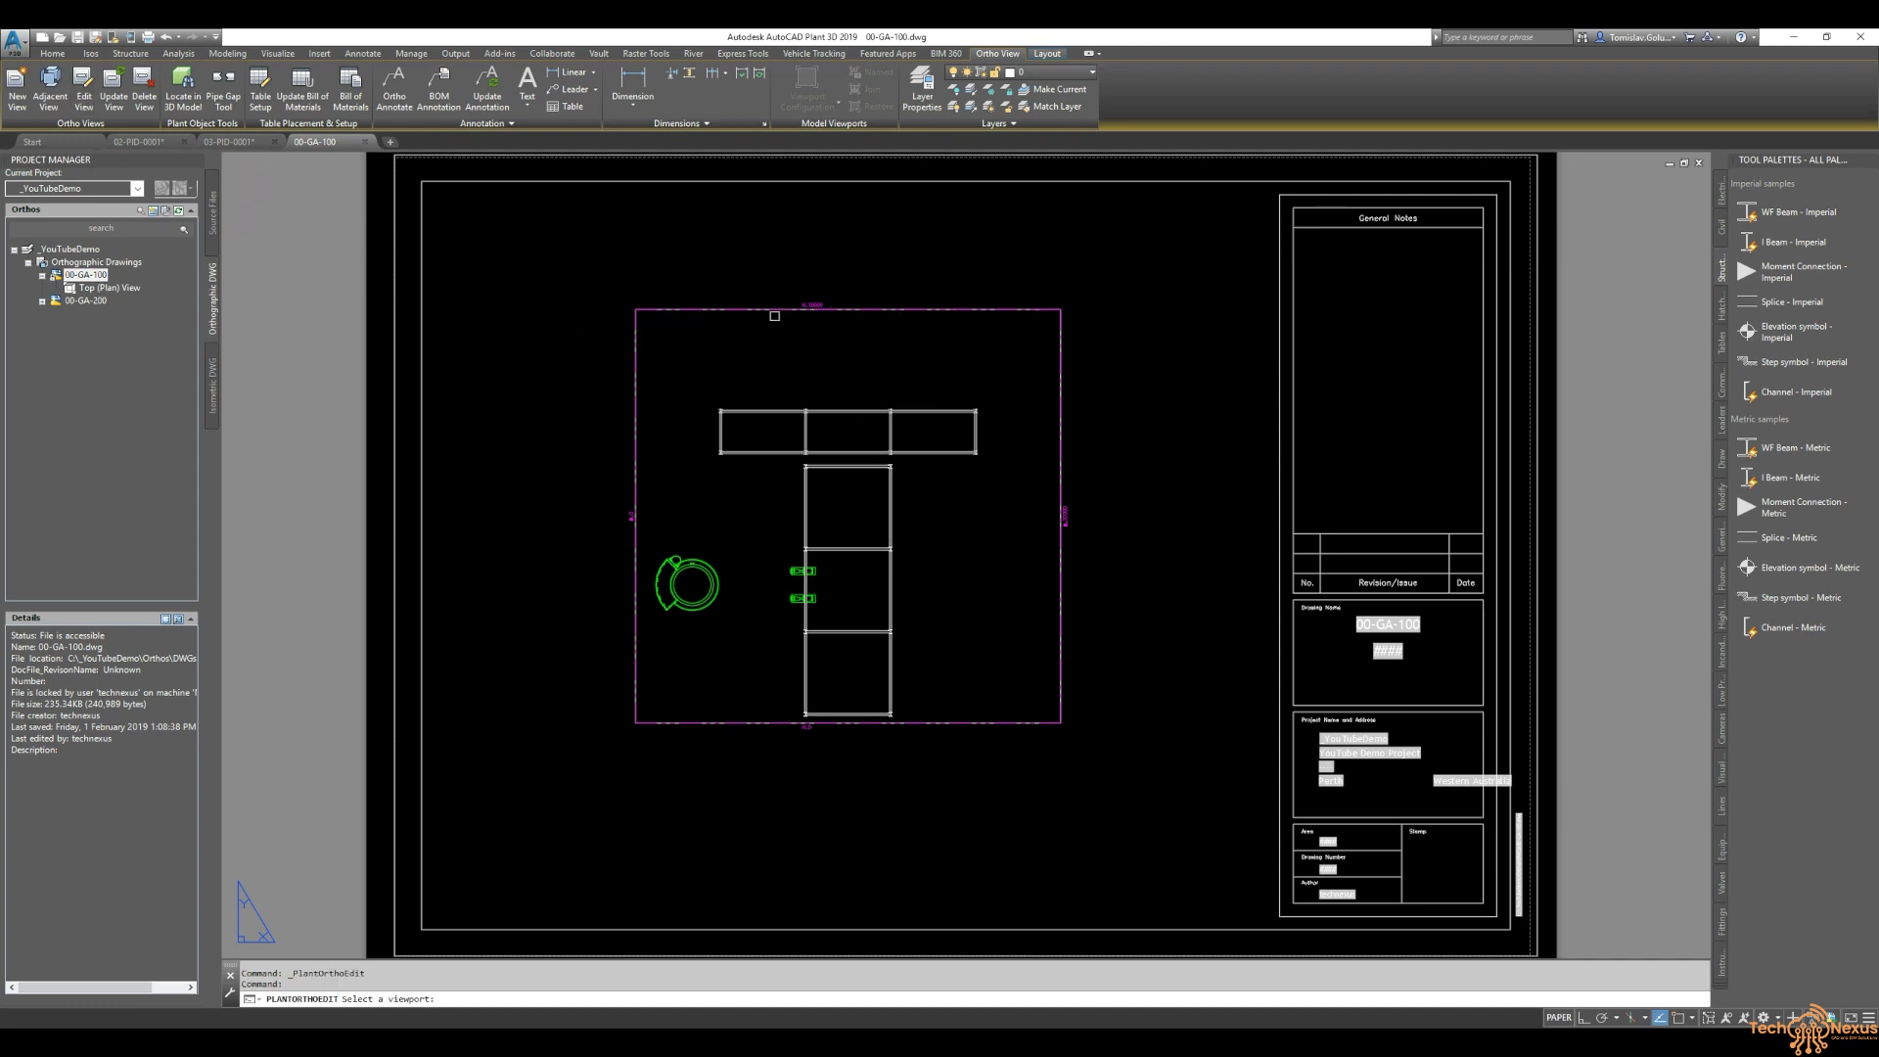
- Add the Area 02 equipment model 02-EQP-0001 to the plan view's referenced 3D models
click(817, 533)
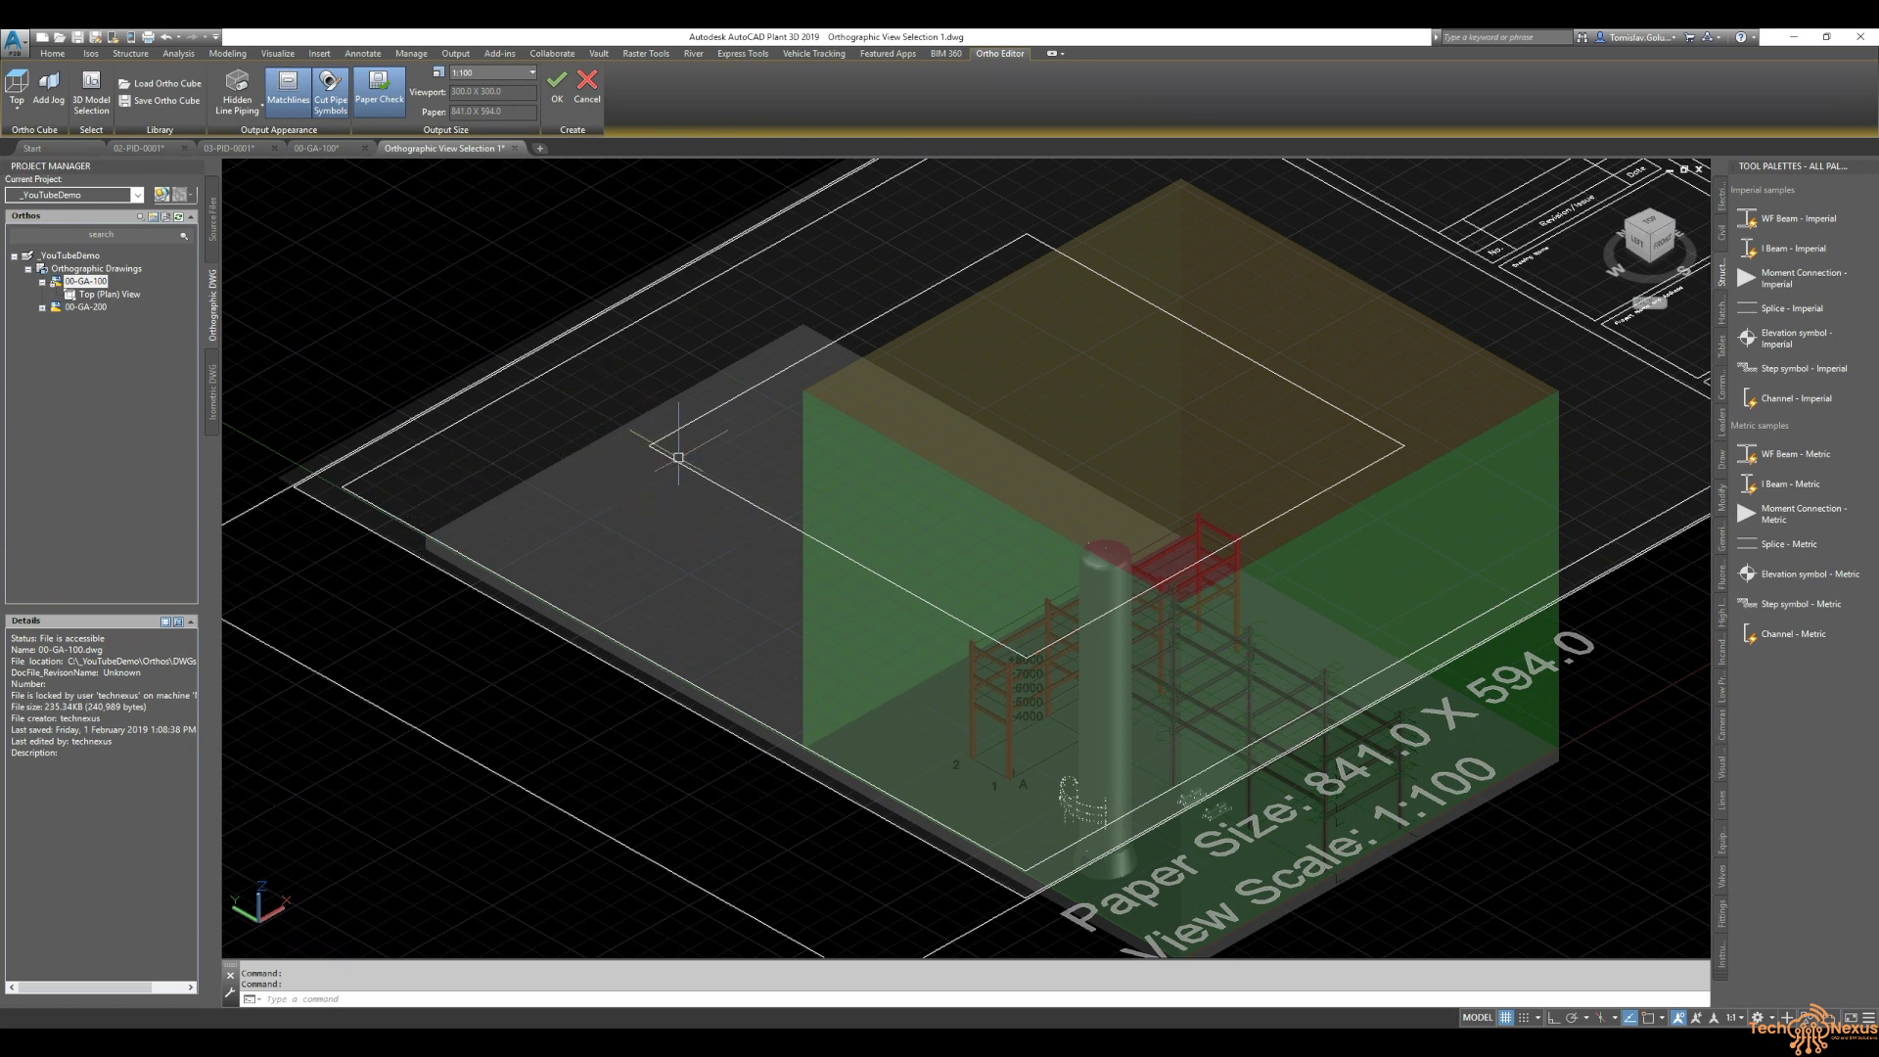
click(91, 90)
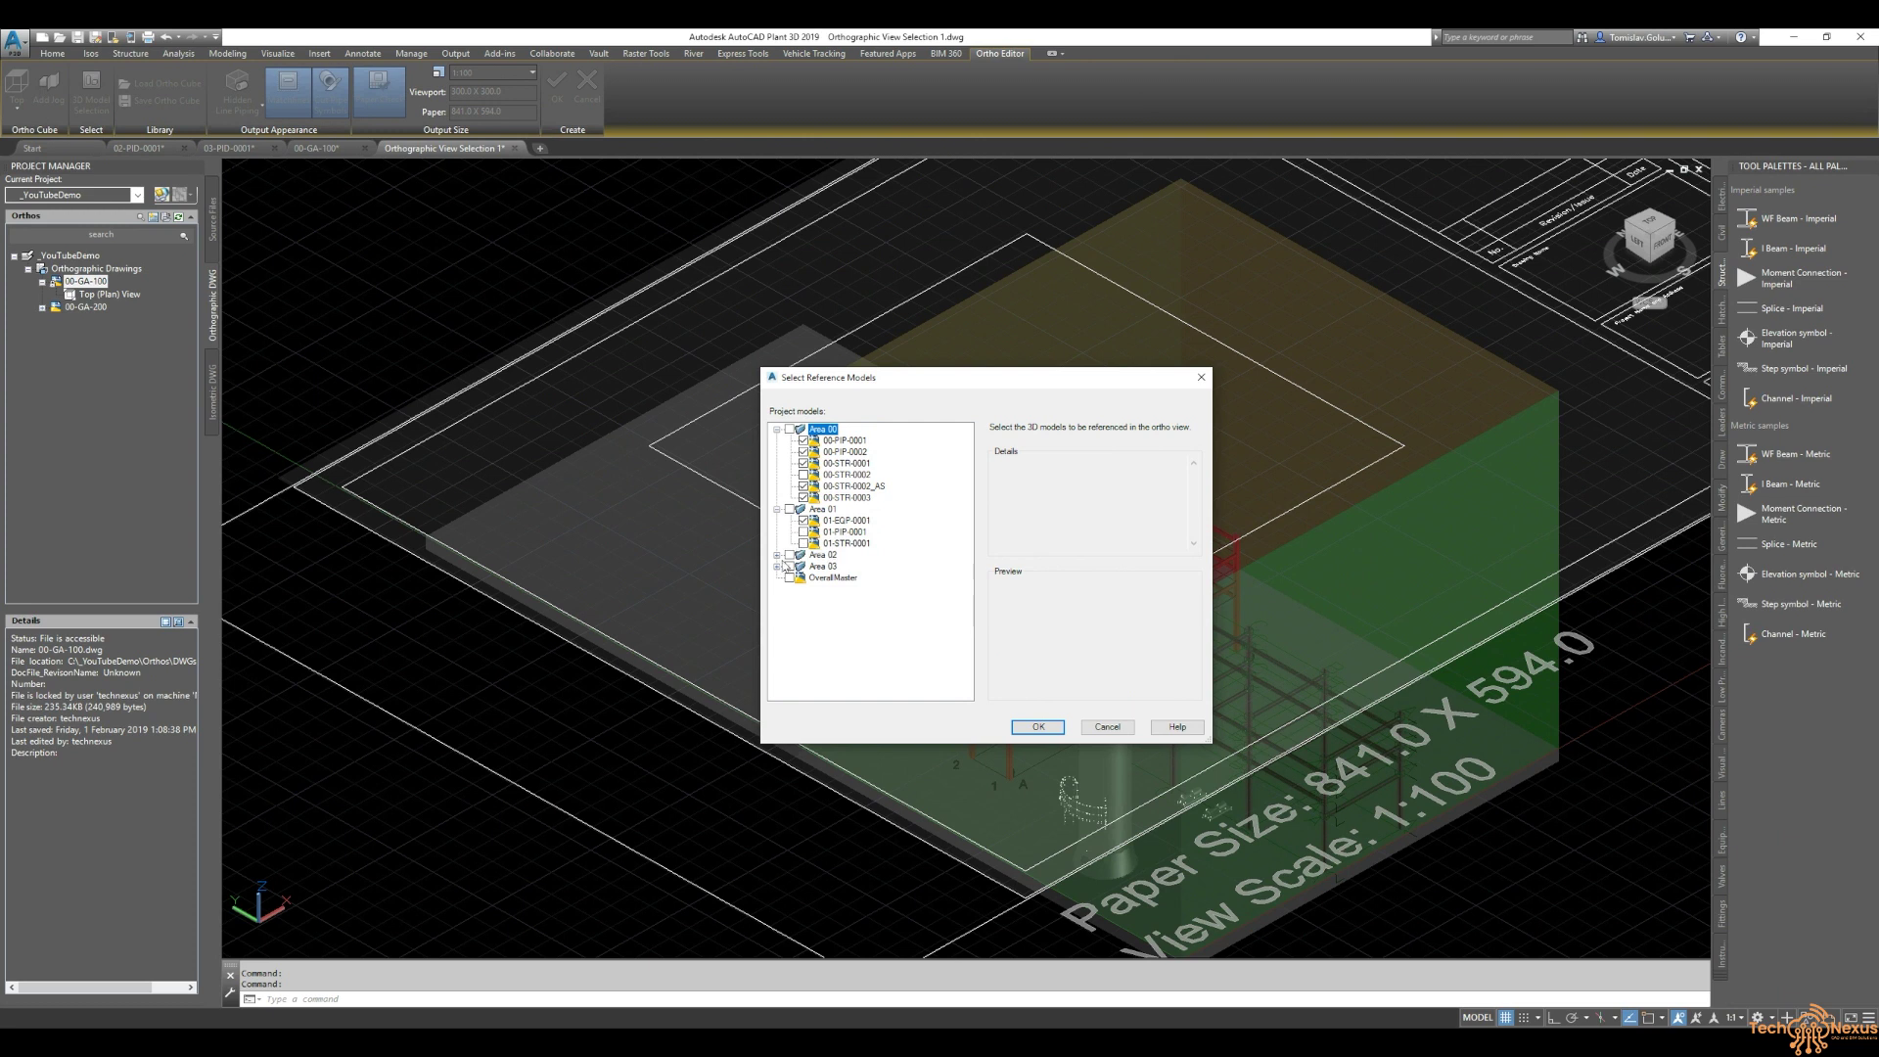
click(776, 556)
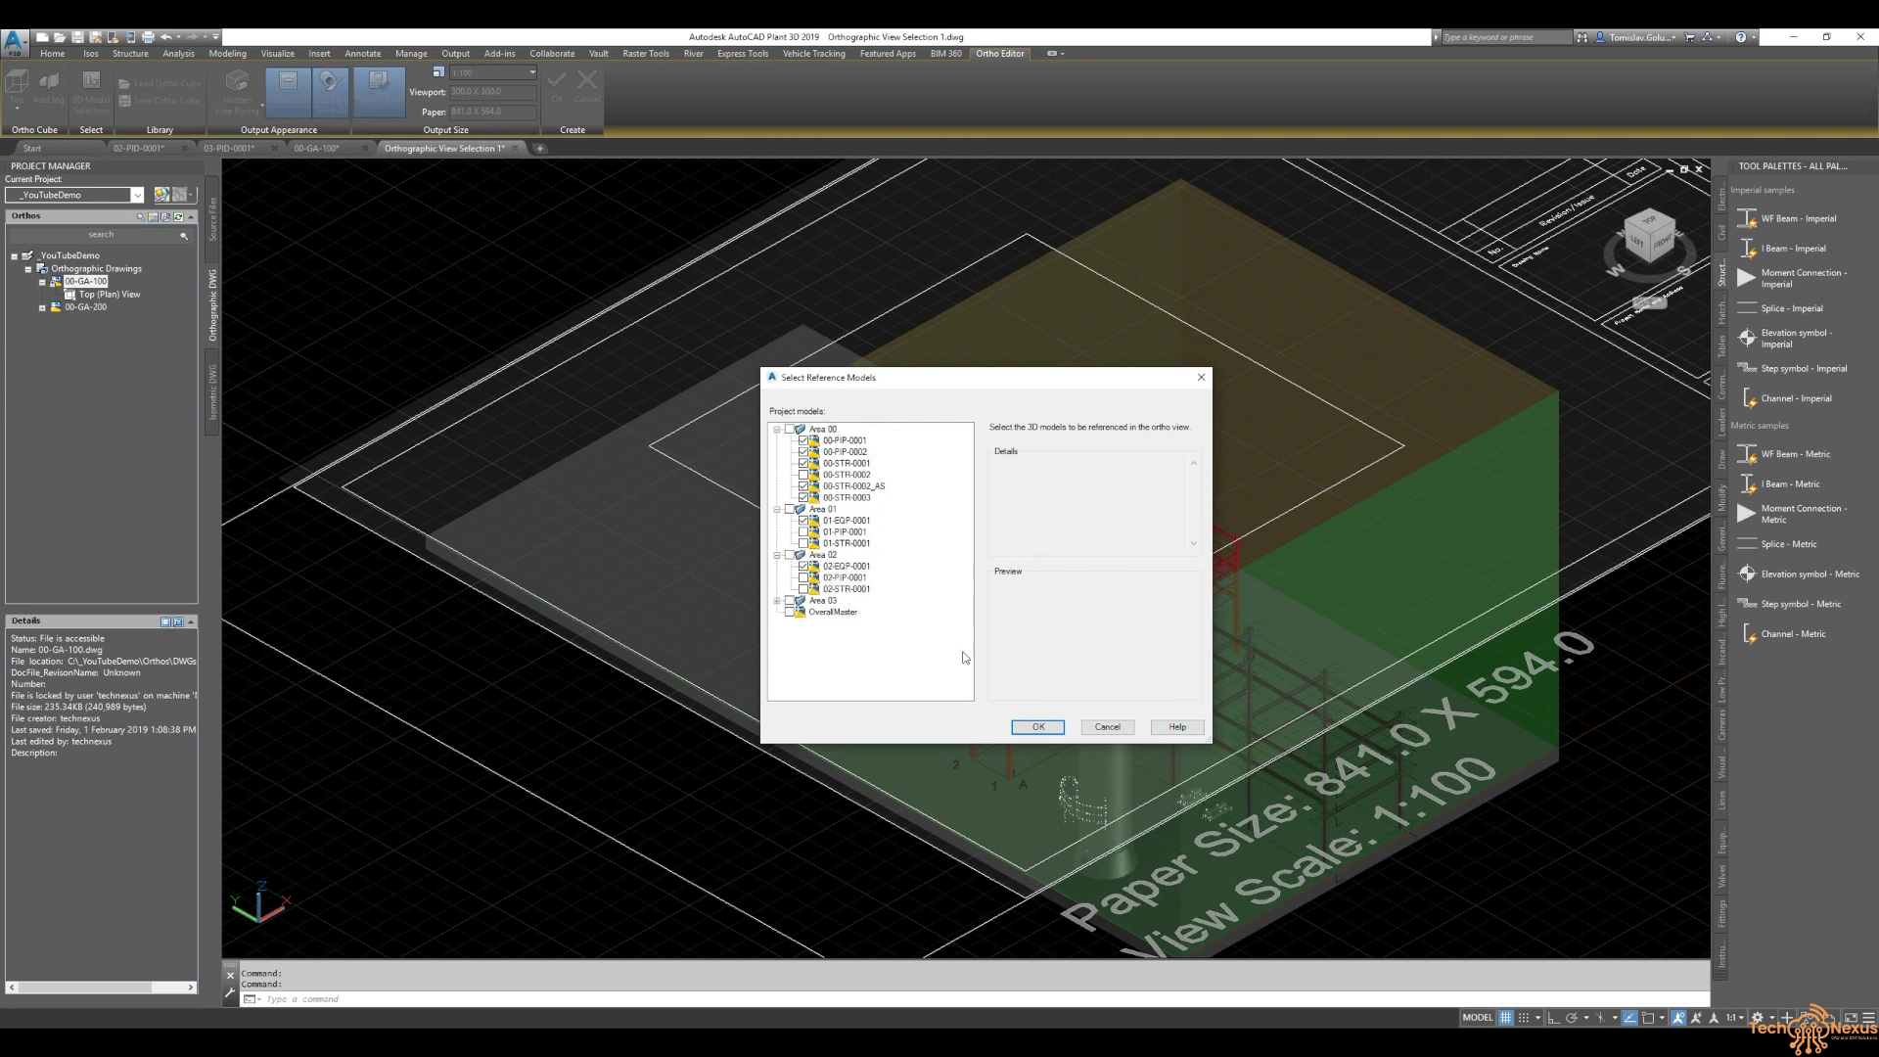
click(1032, 727)
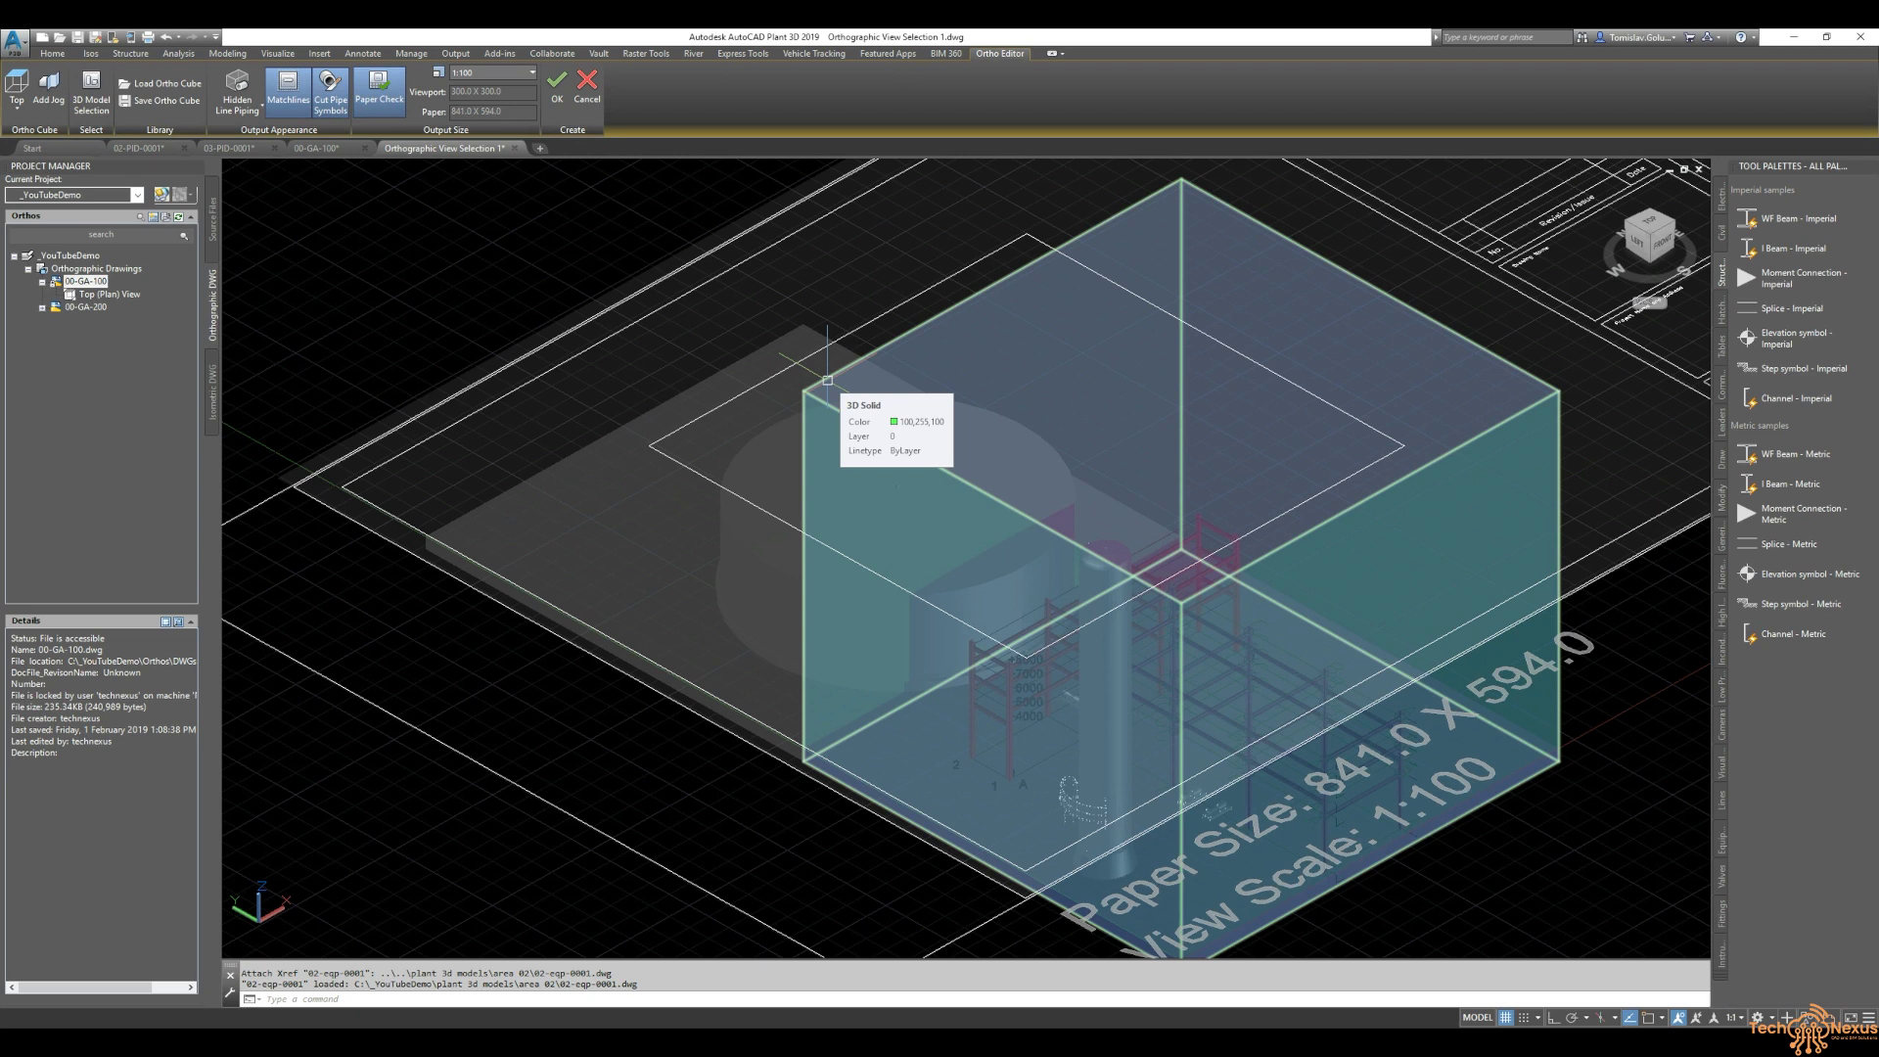
- Extend the ortho view box's face left over the large tank and accept to regenerate the plan view
click(827, 380)
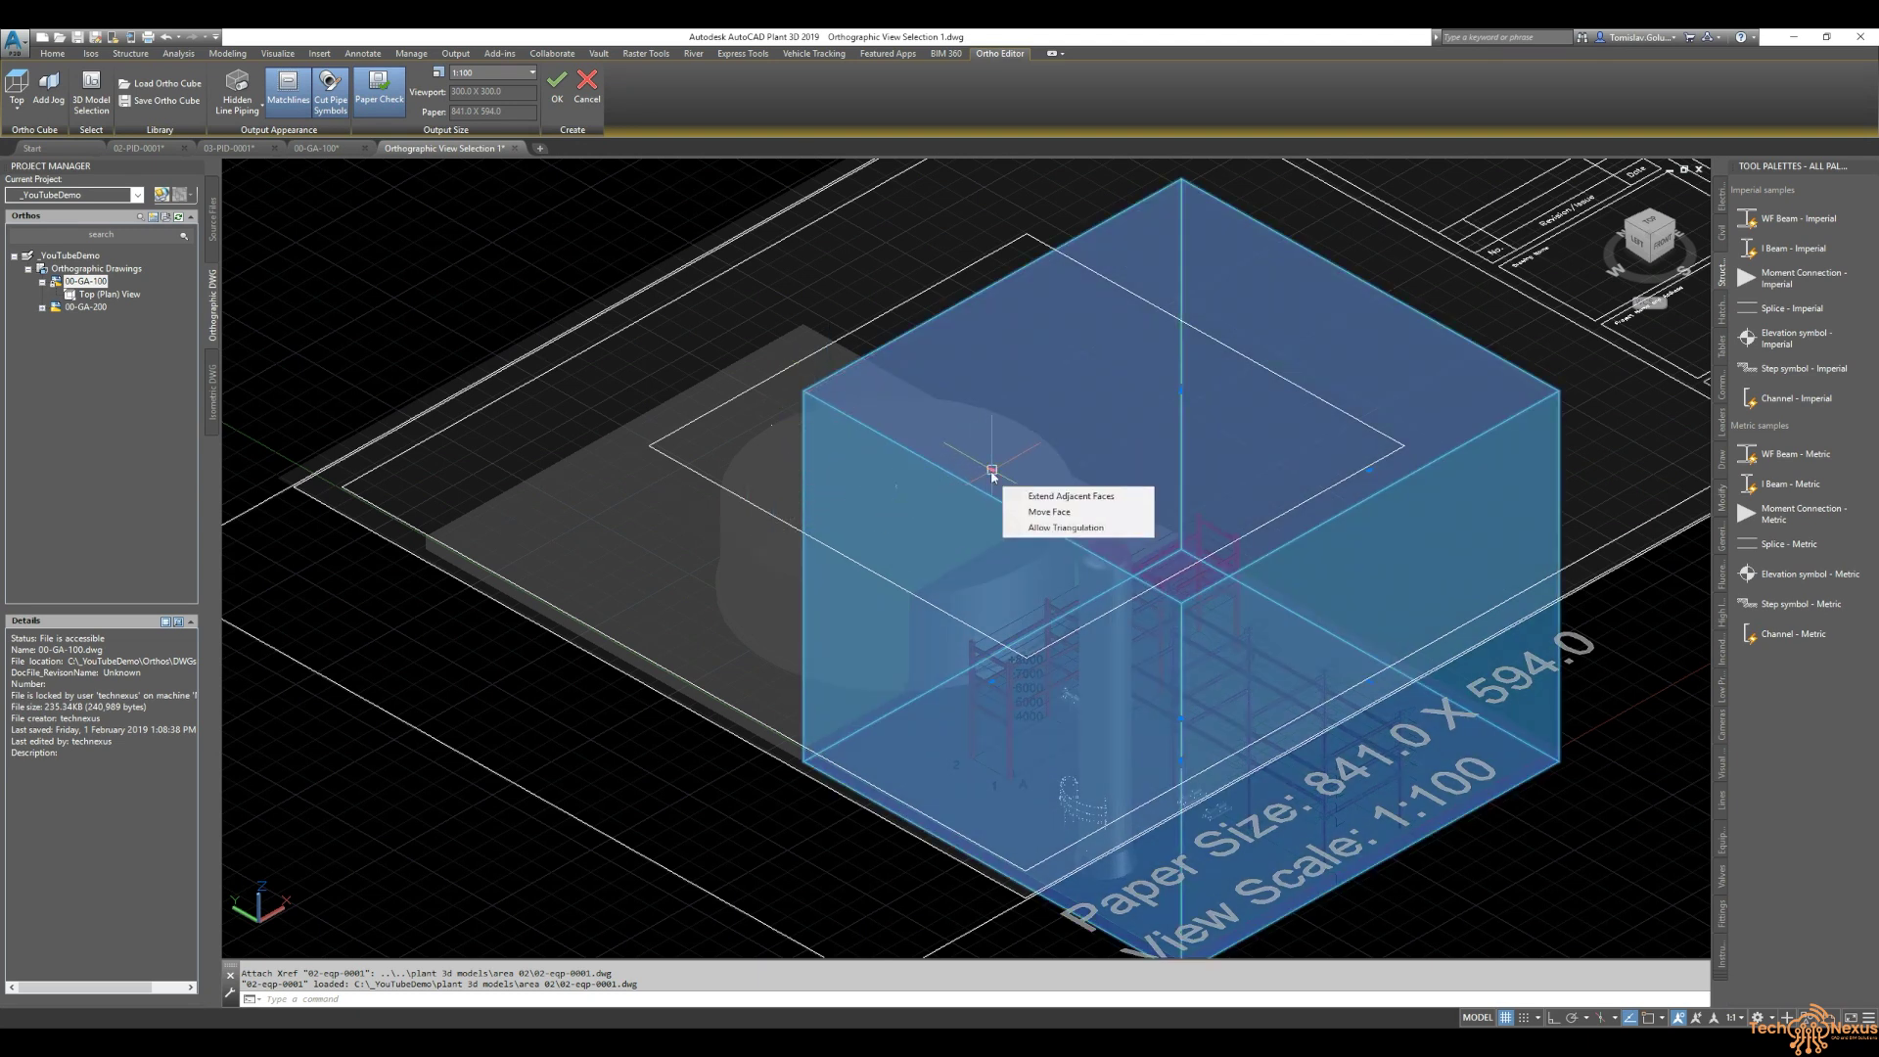
click(991, 470)
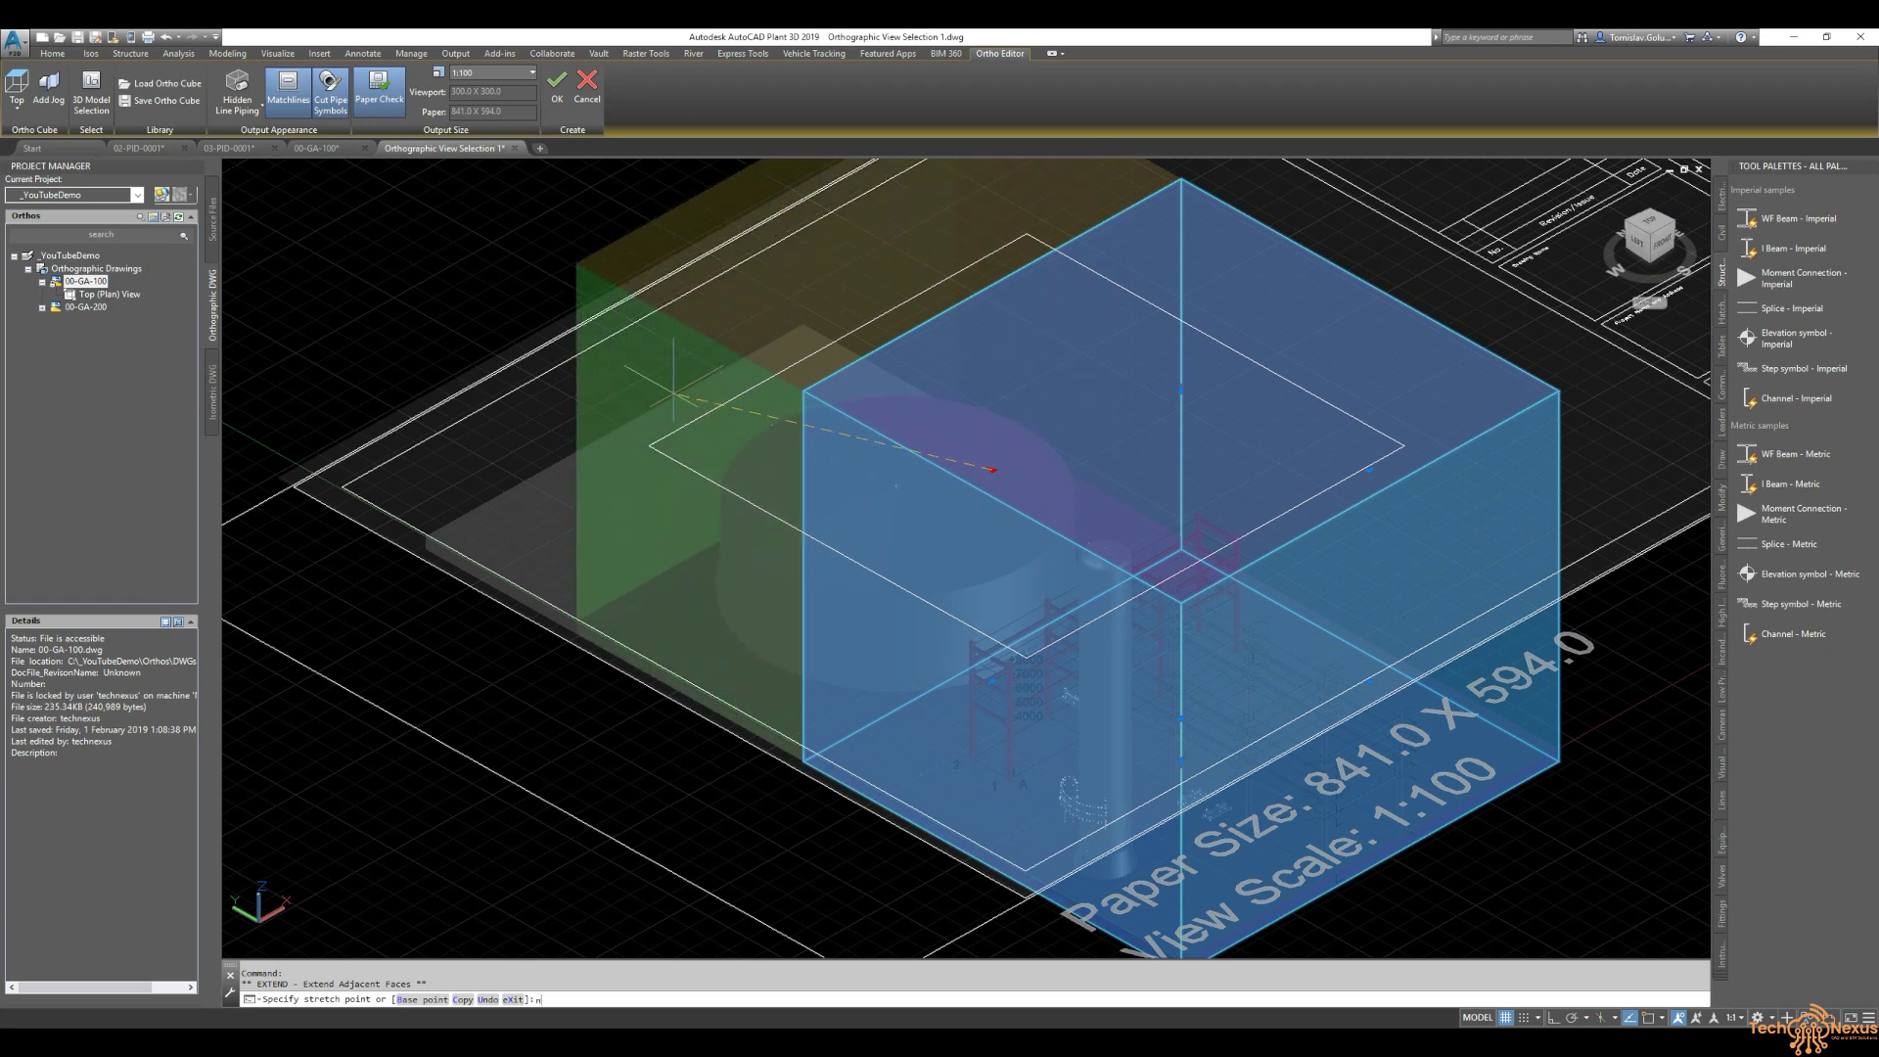
click(668, 384)
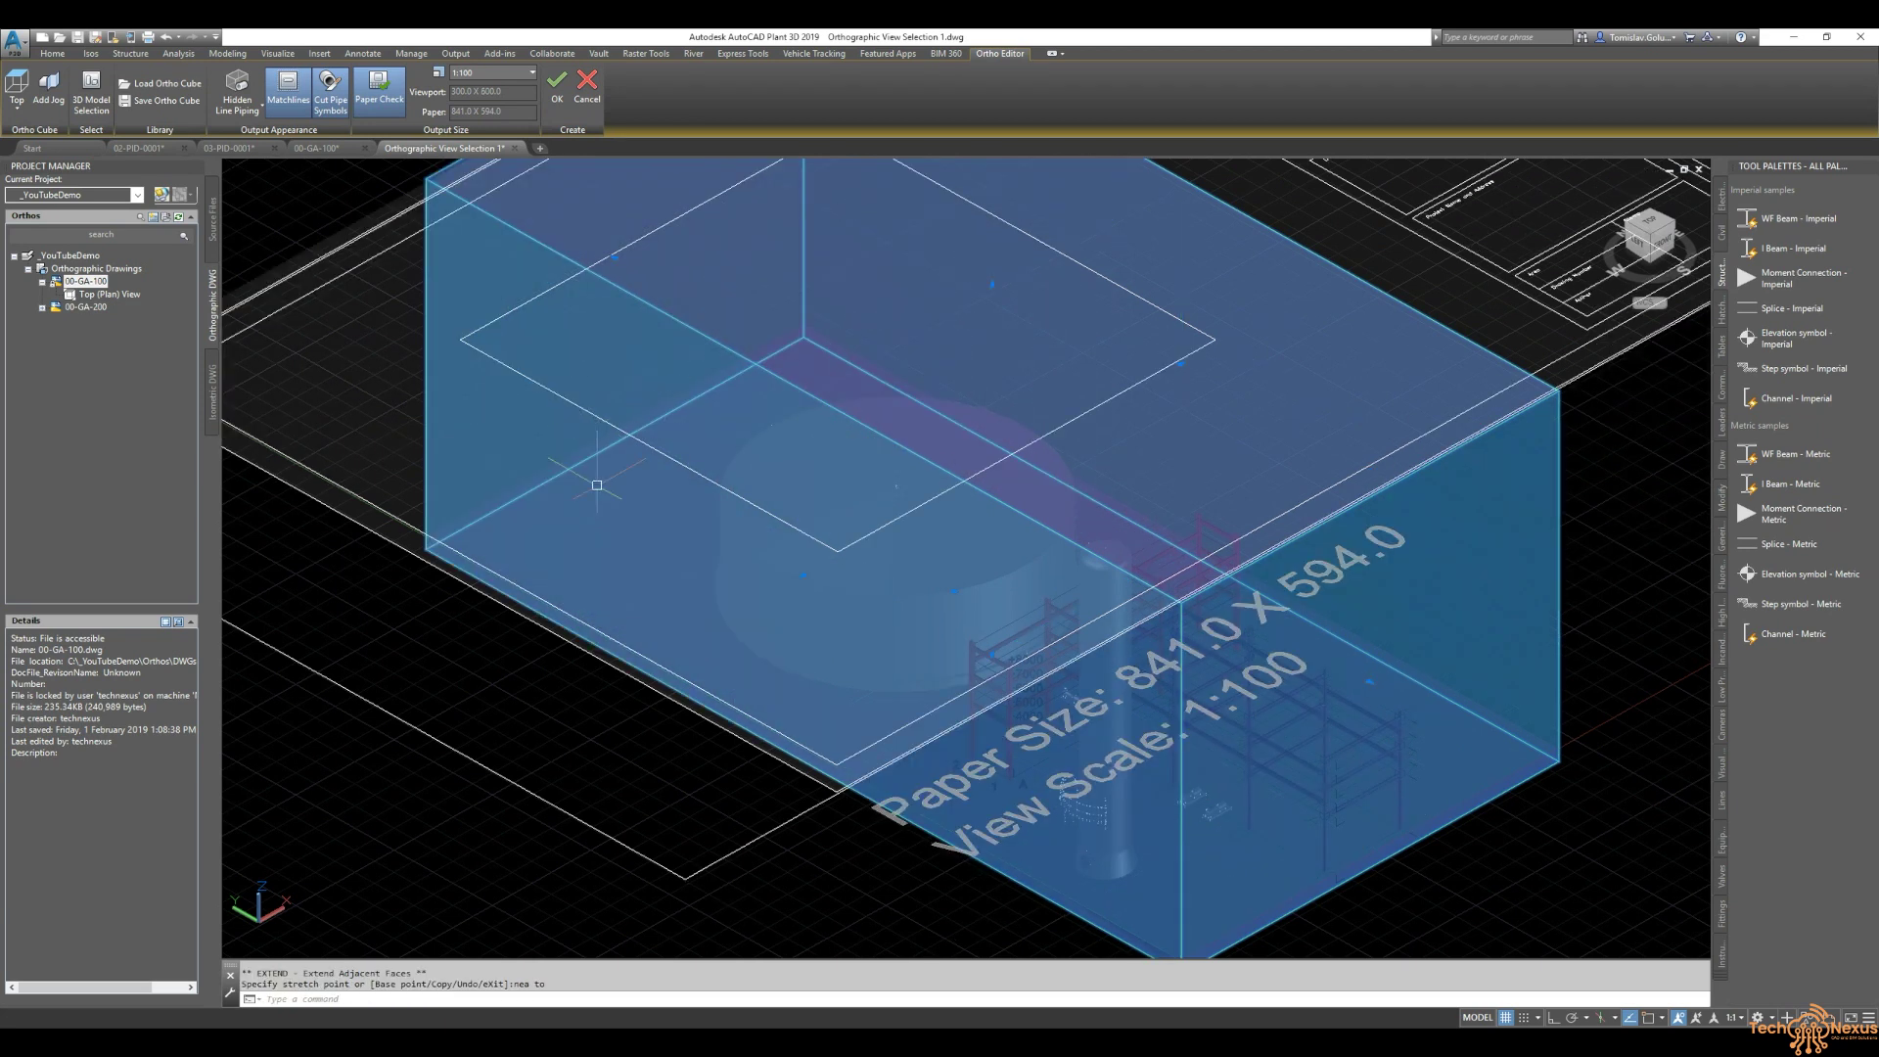
scroll(699, 620, down, 2)
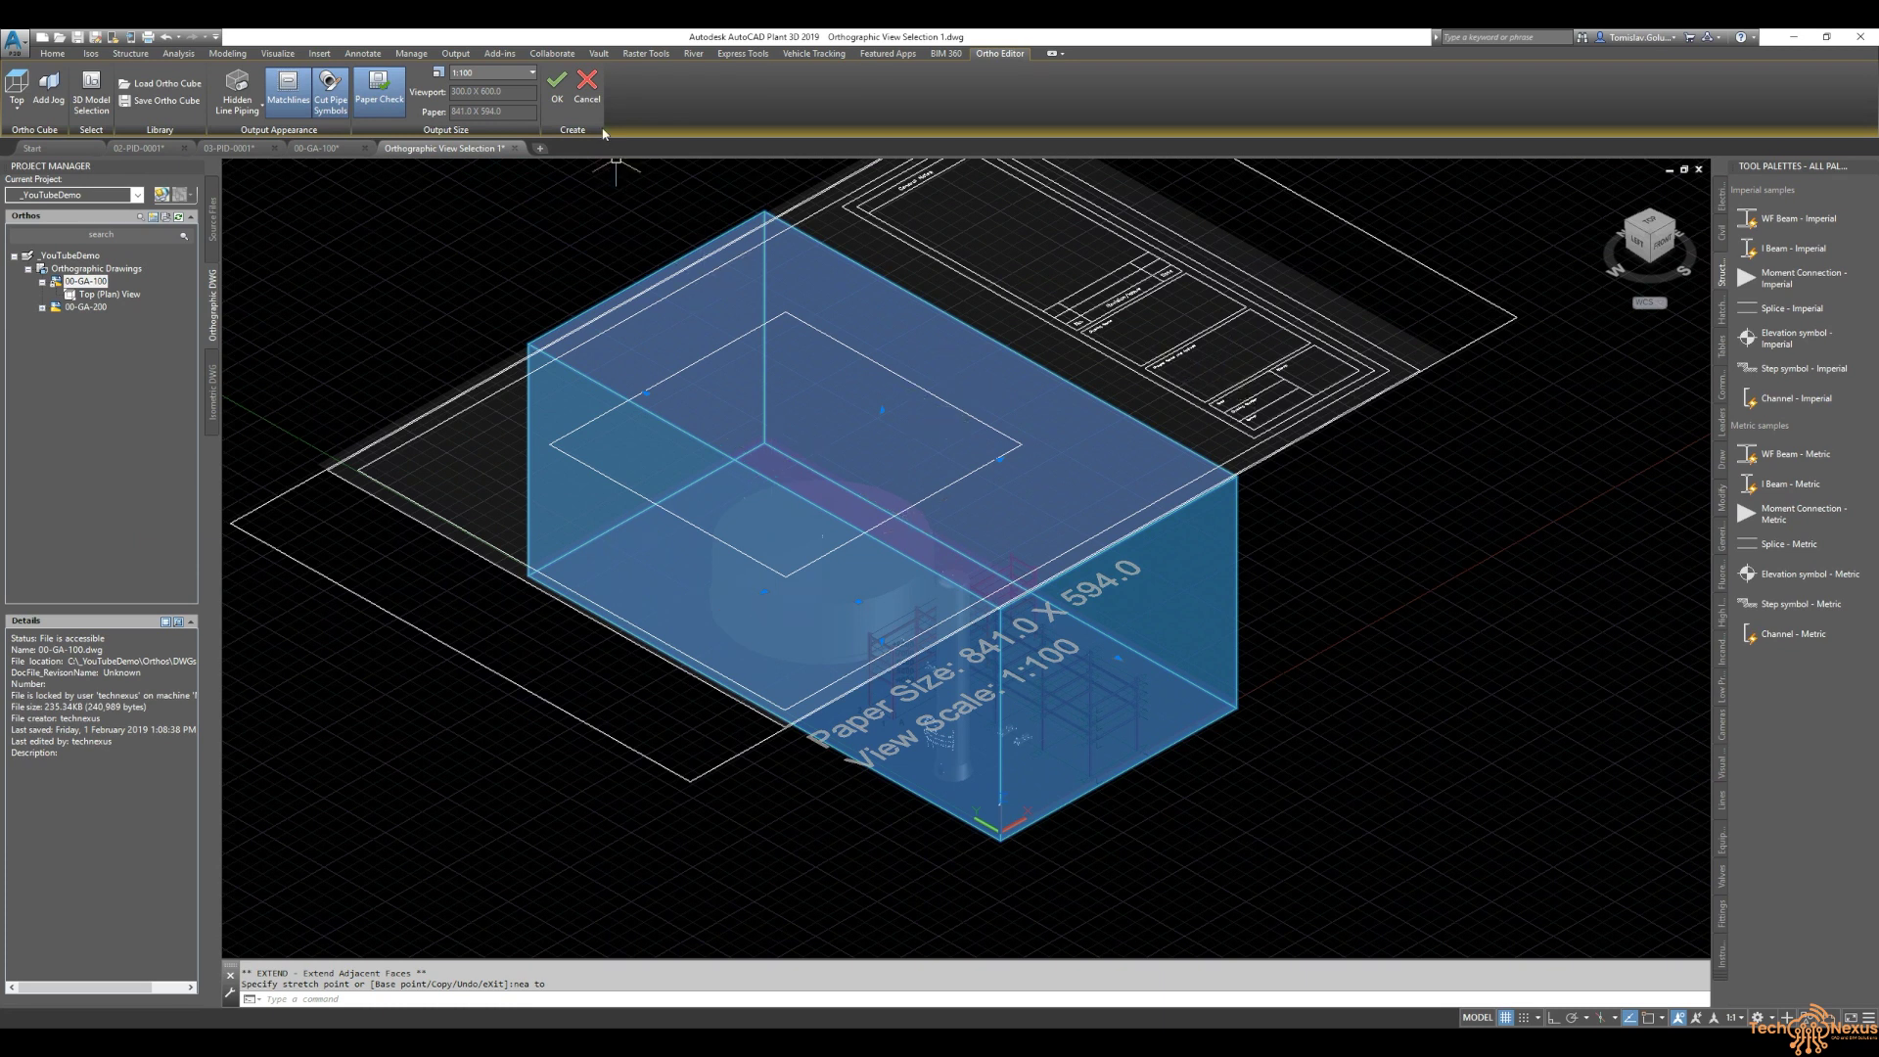
click(557, 98)
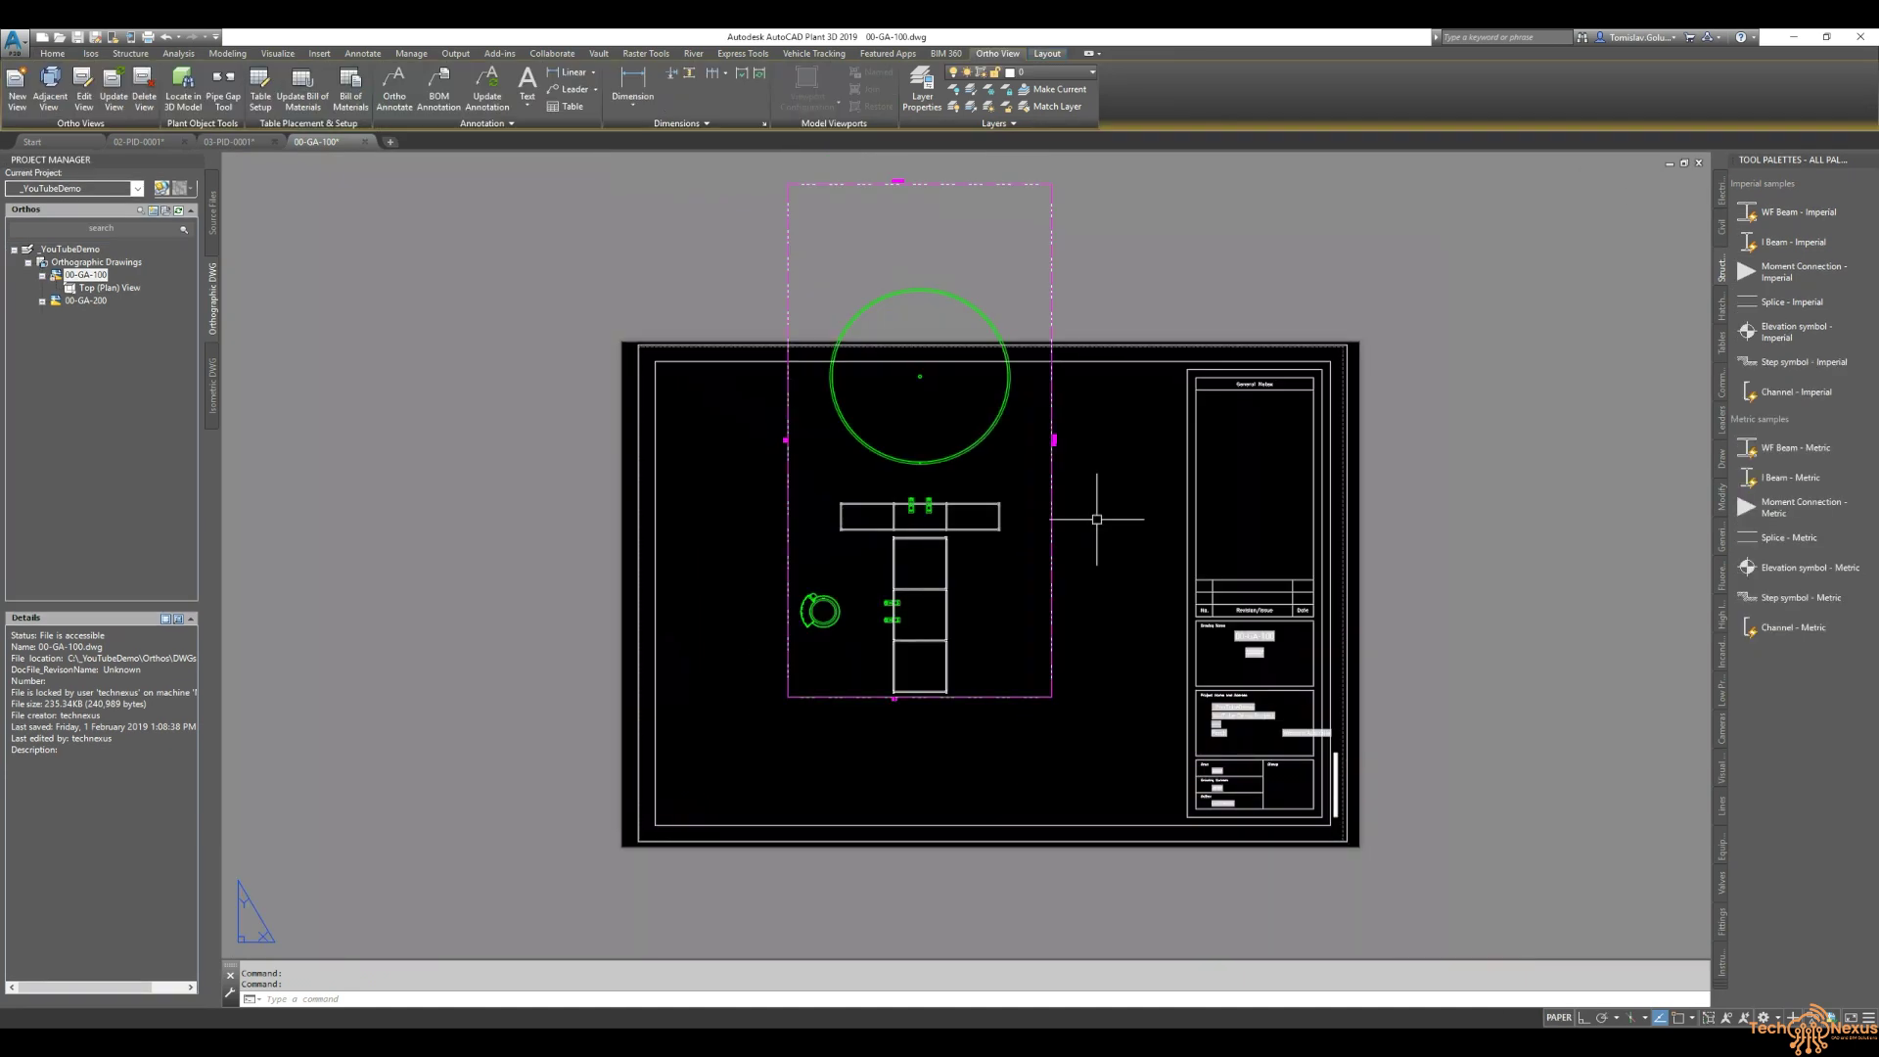
- Zoom and pan around the regenerated 00-GA-100 sheet to inspect the tank and steel framing
middle_click(1097, 519)
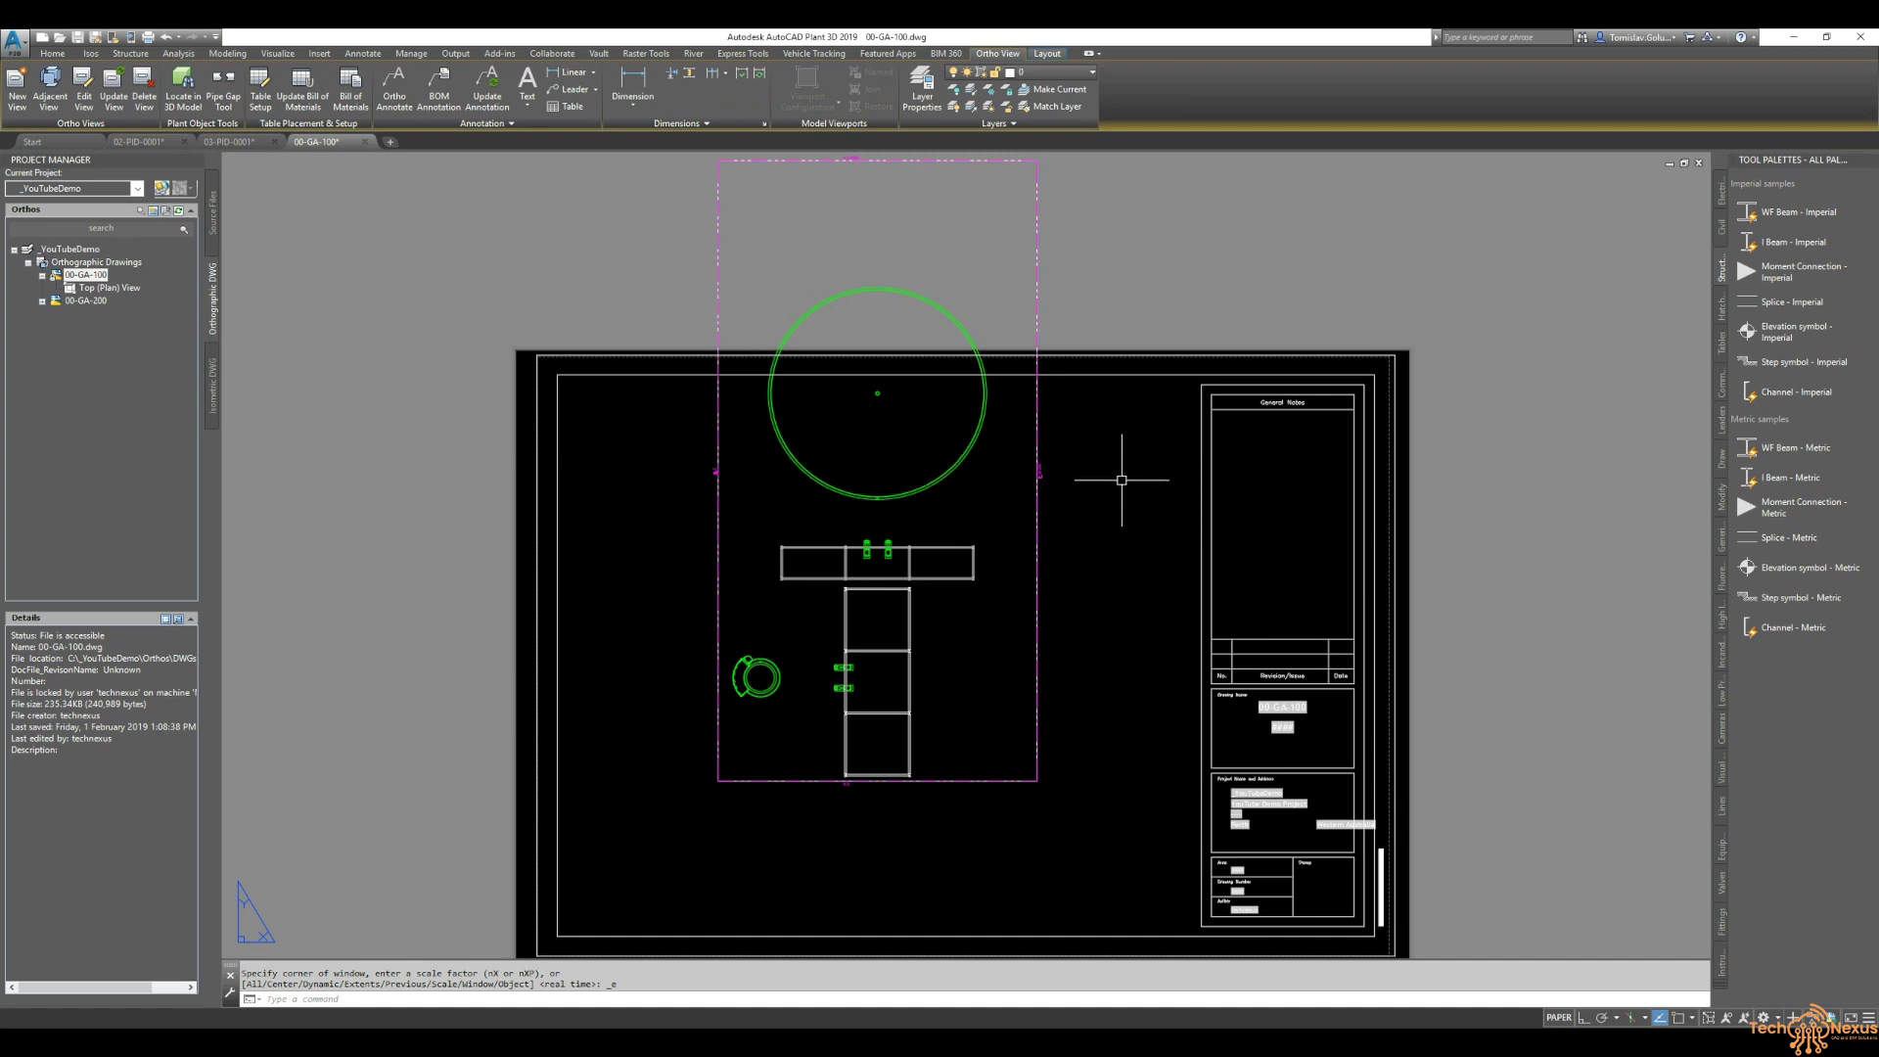
scroll(869, 551, up, 5)
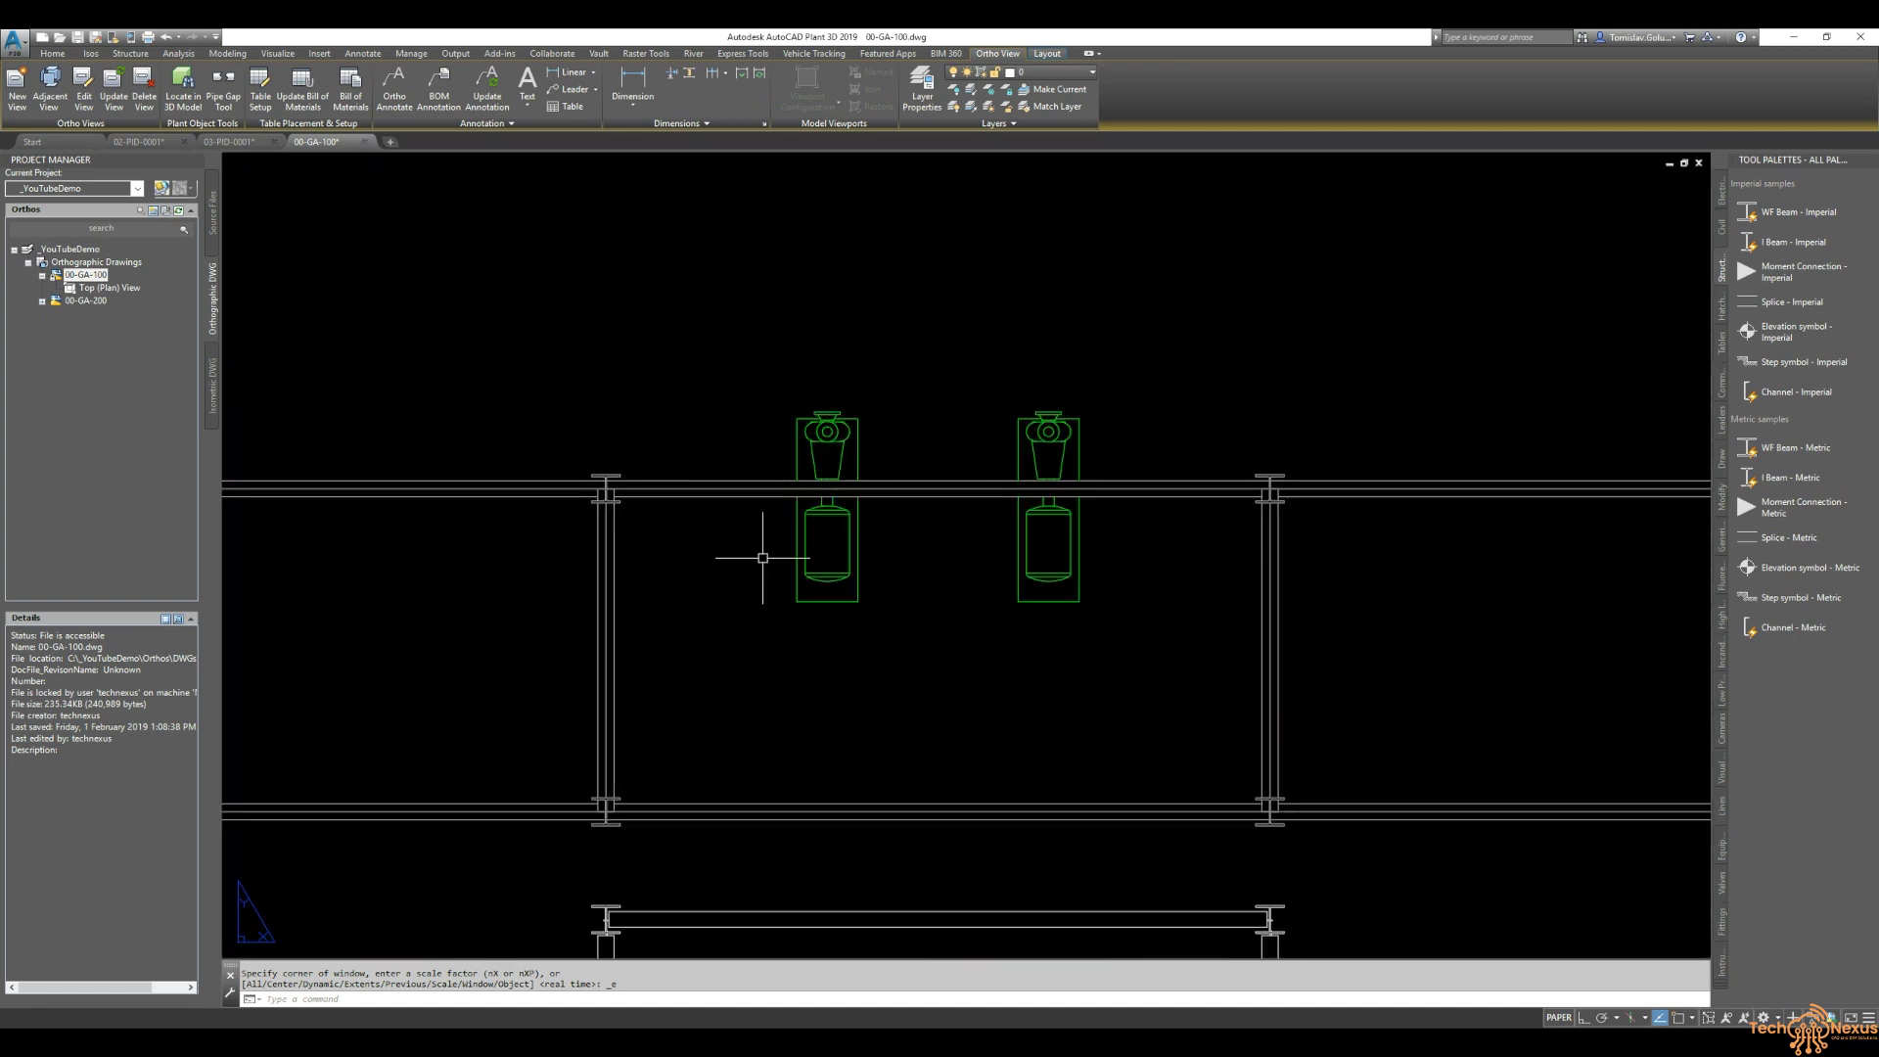
scroll(874, 582, down, 6)
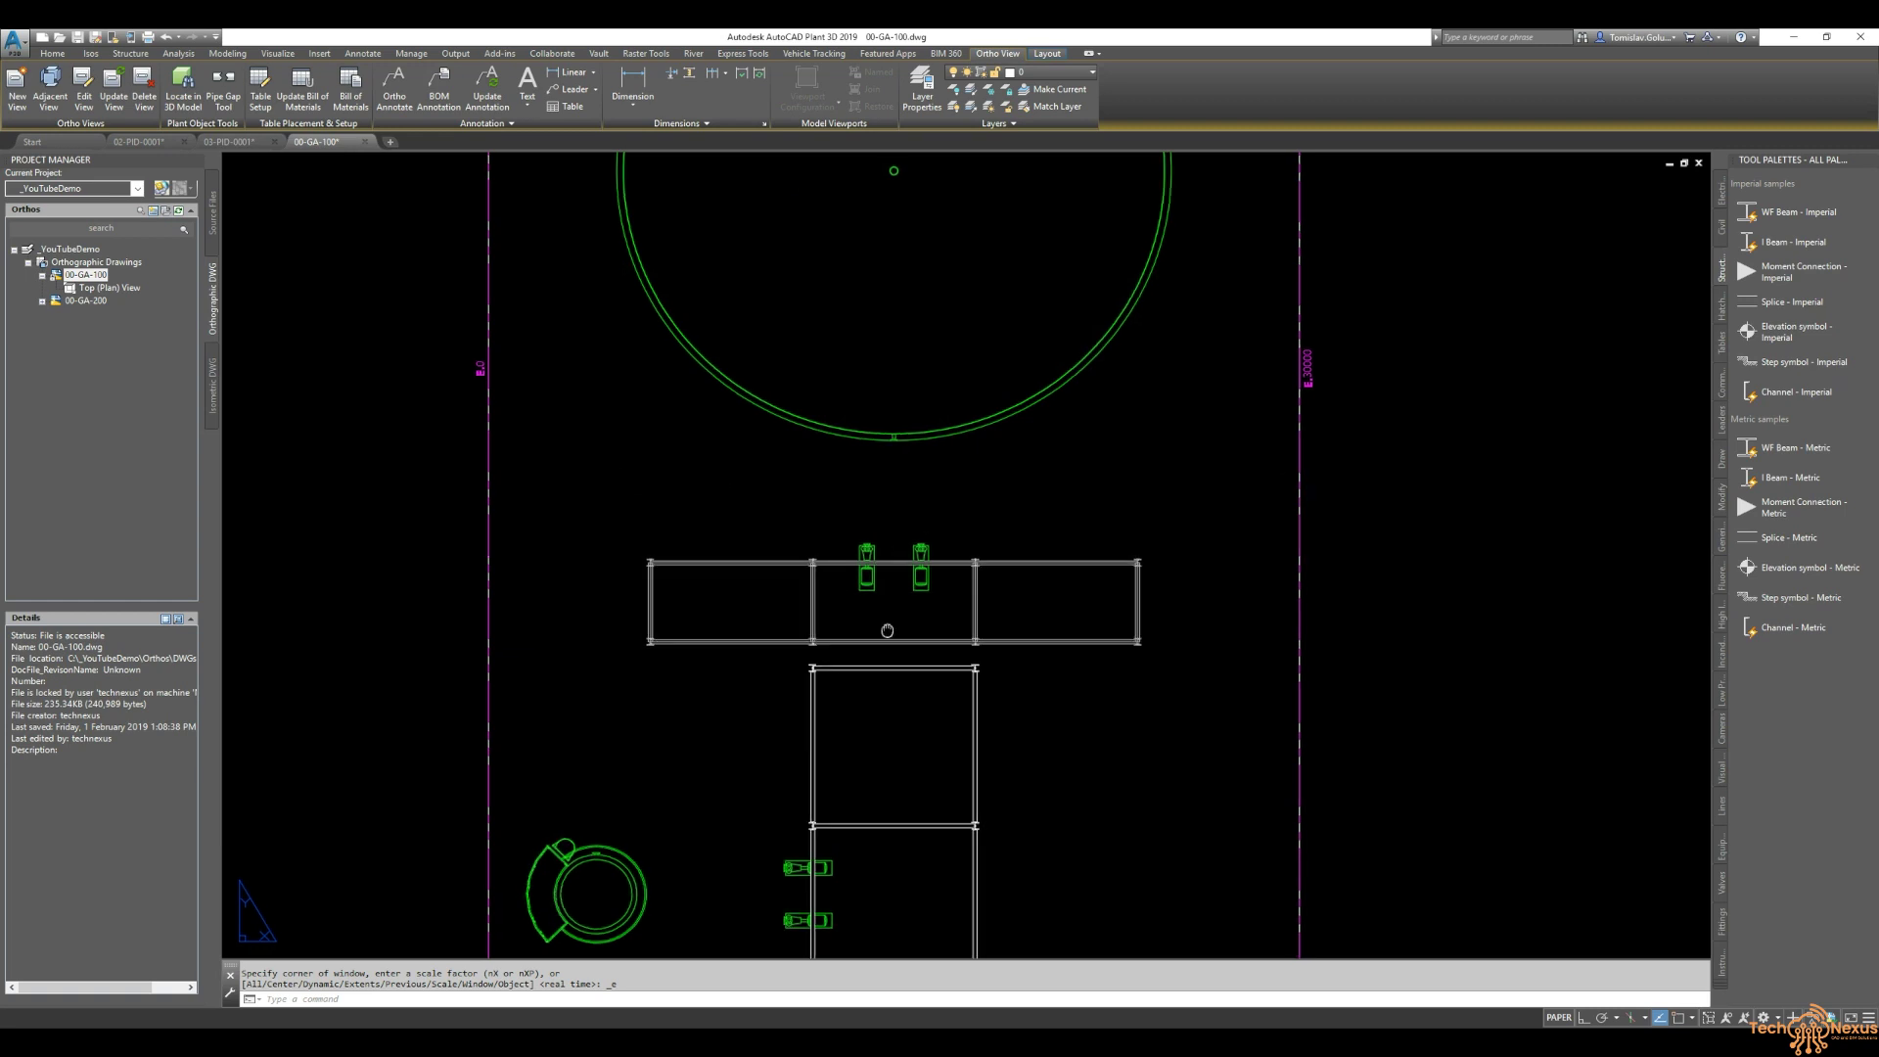
middle_drag(887, 631, 1071, 250)
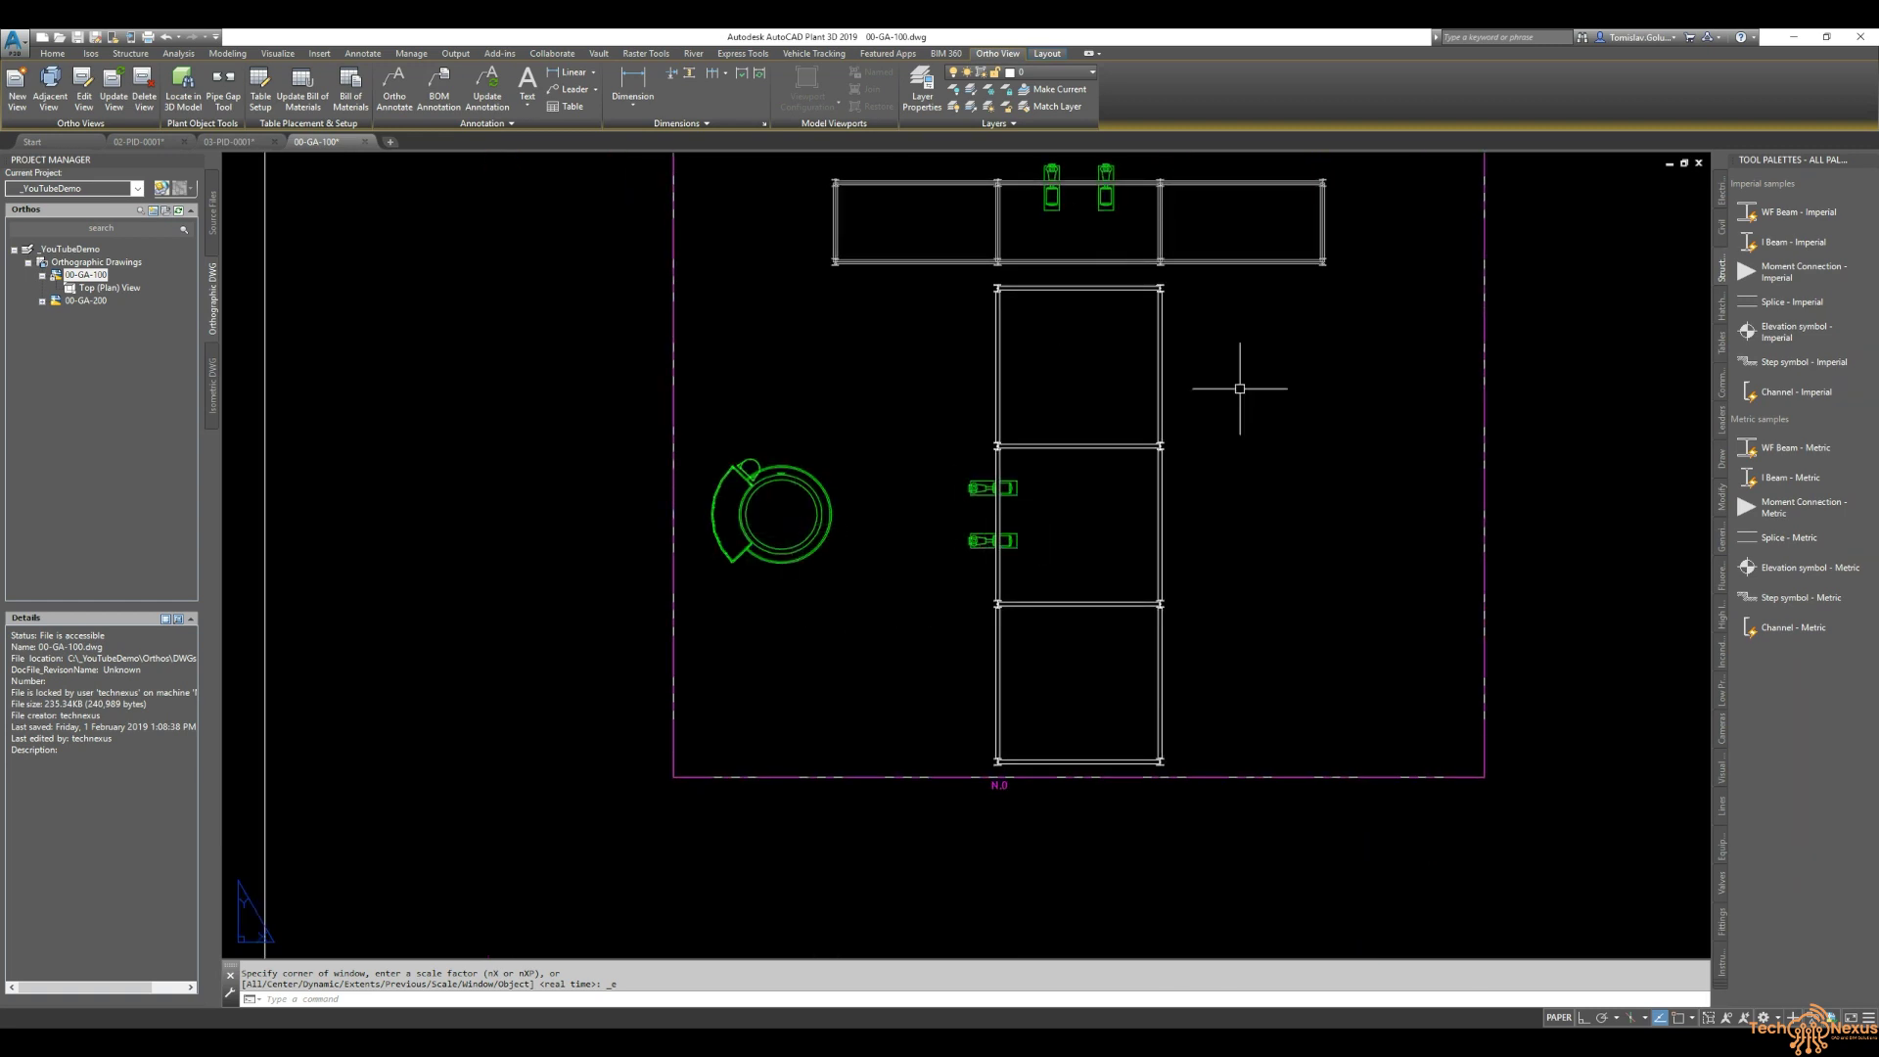
scroll(973, 607, down, 2)
scroll(579, 748, down, 1)
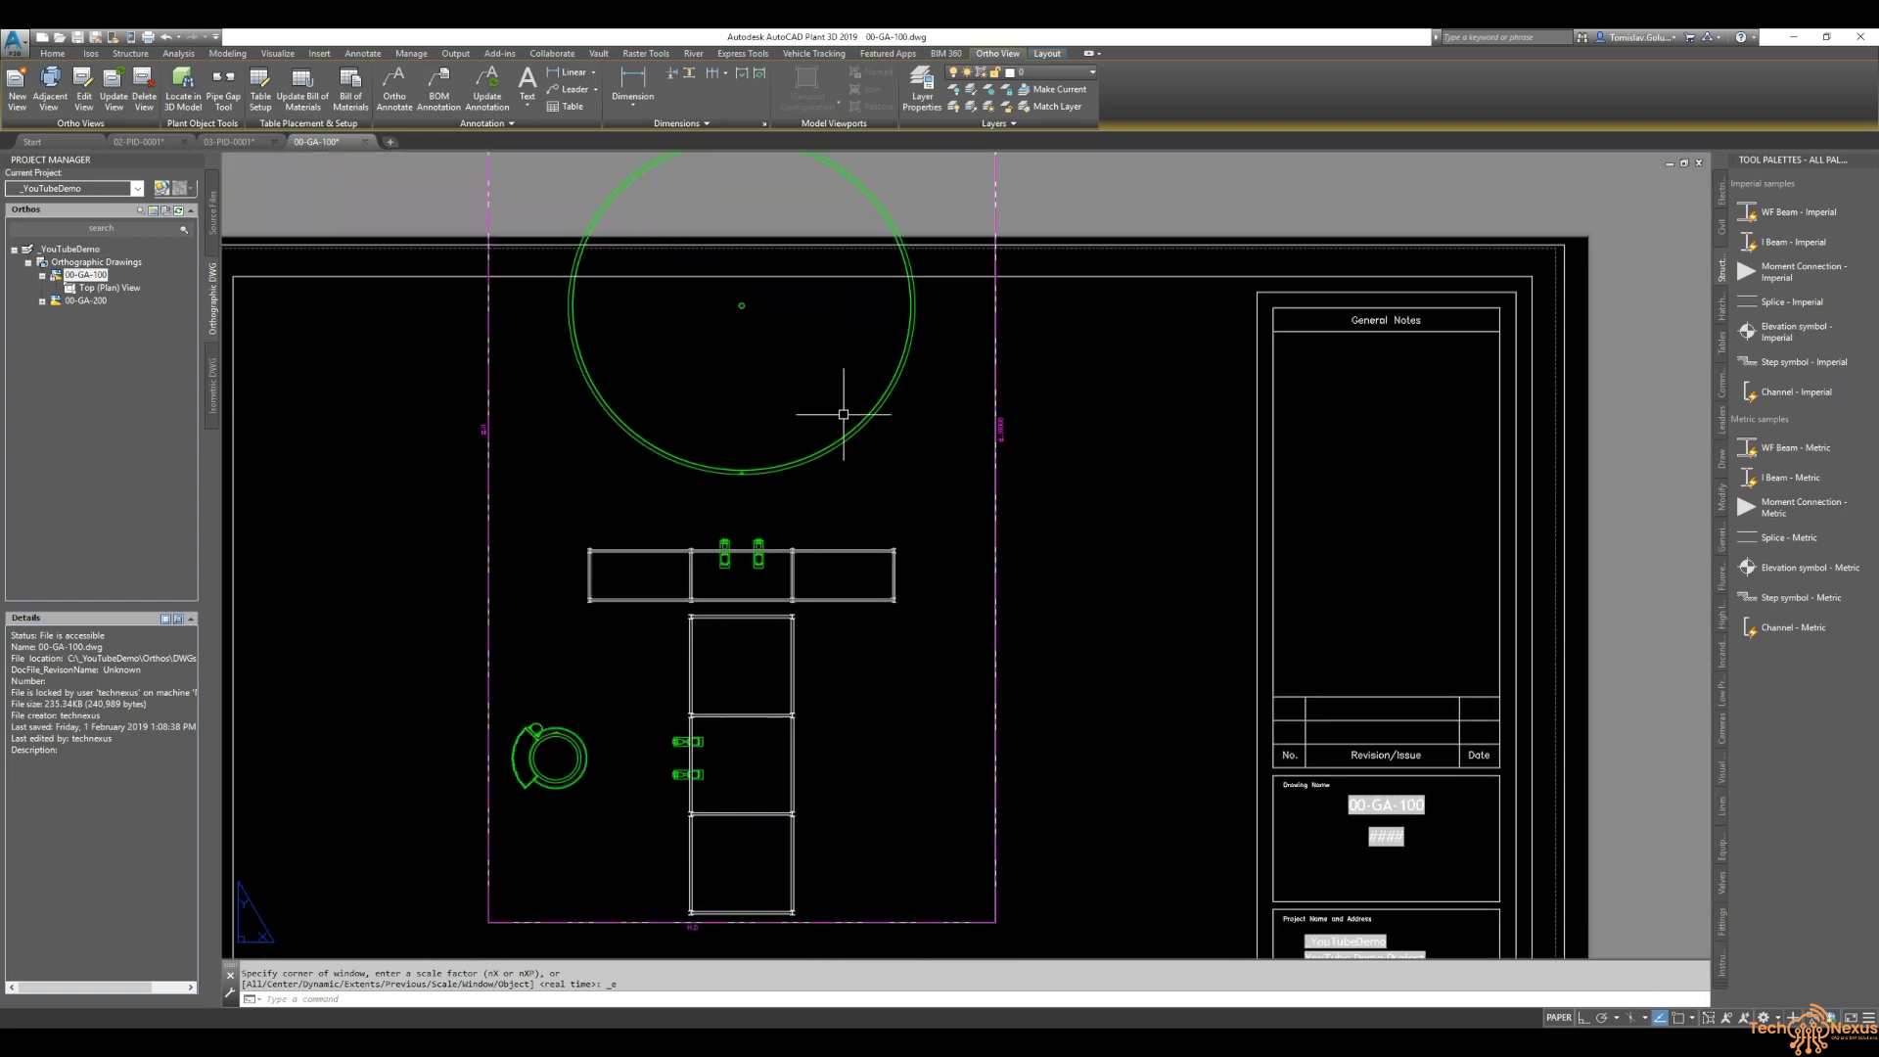
middle_click(979, 470)
middle_click(978, 470)
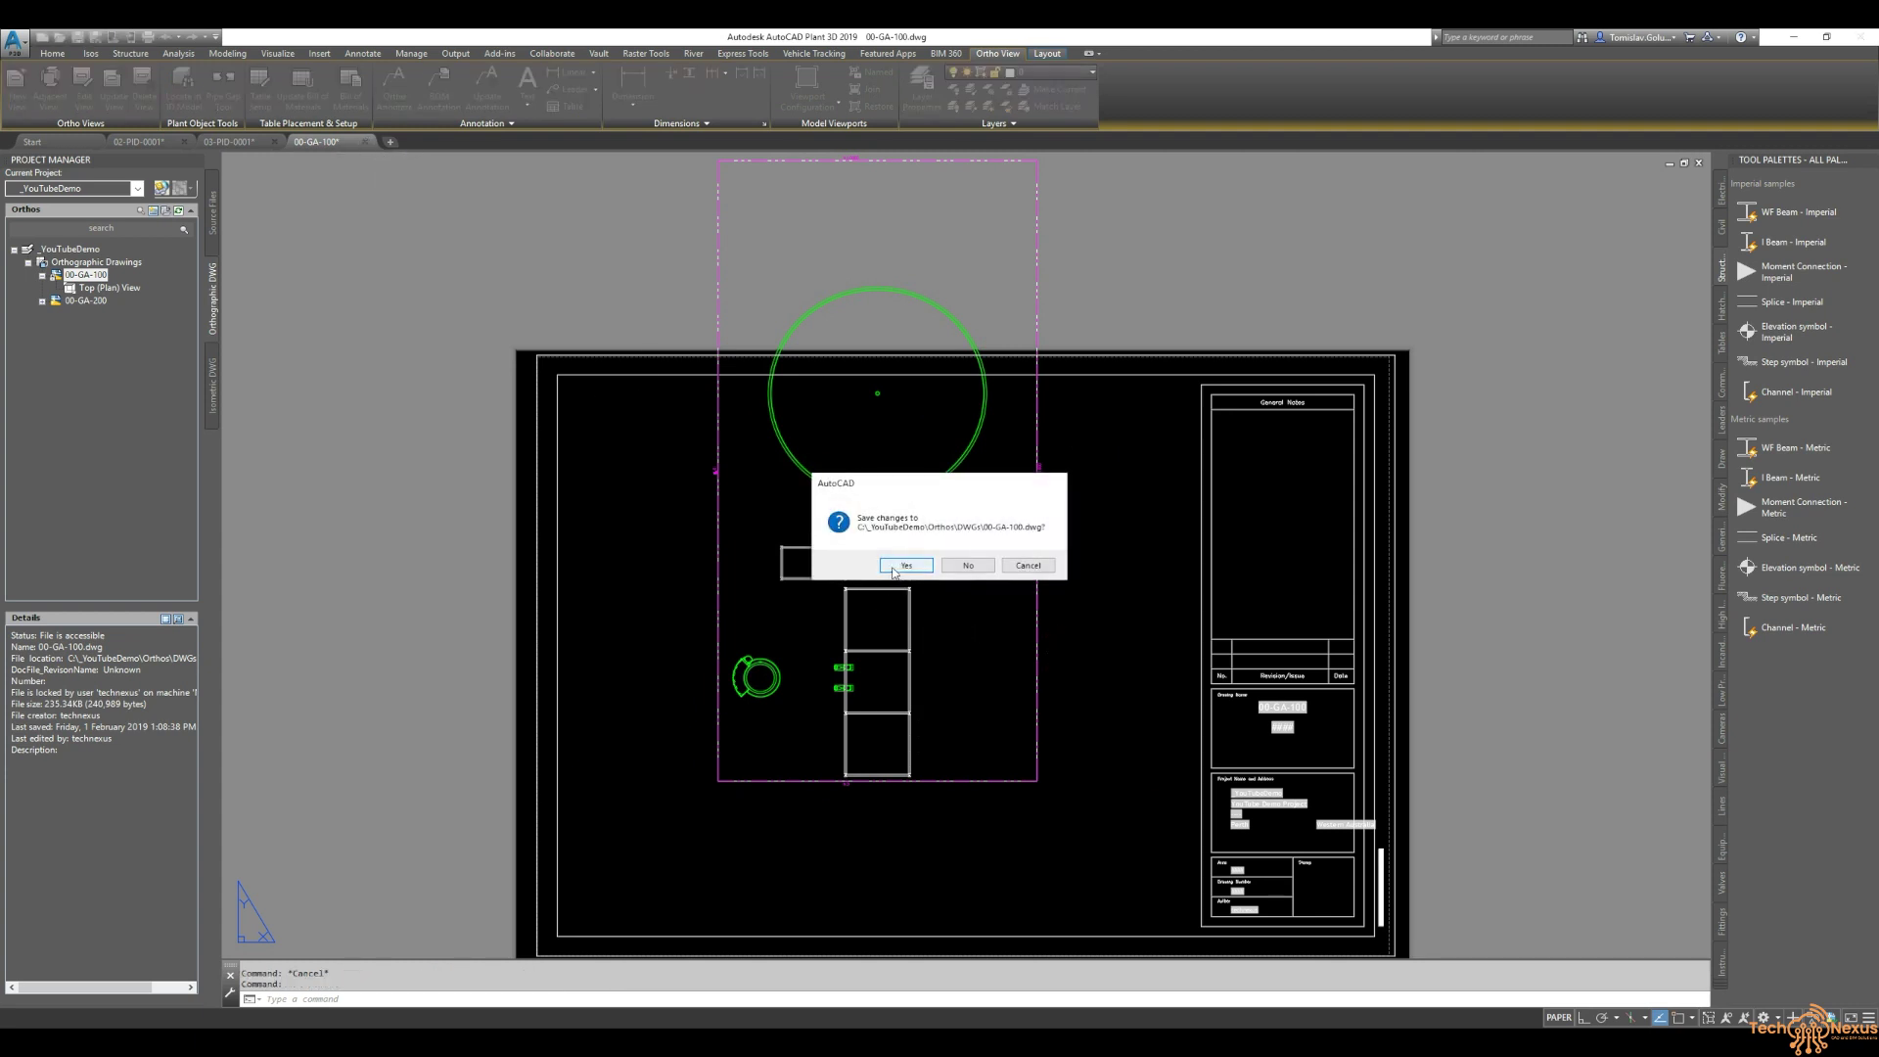
- Confirm saving the changes to 00-GA-100.dwg
click(895, 568)
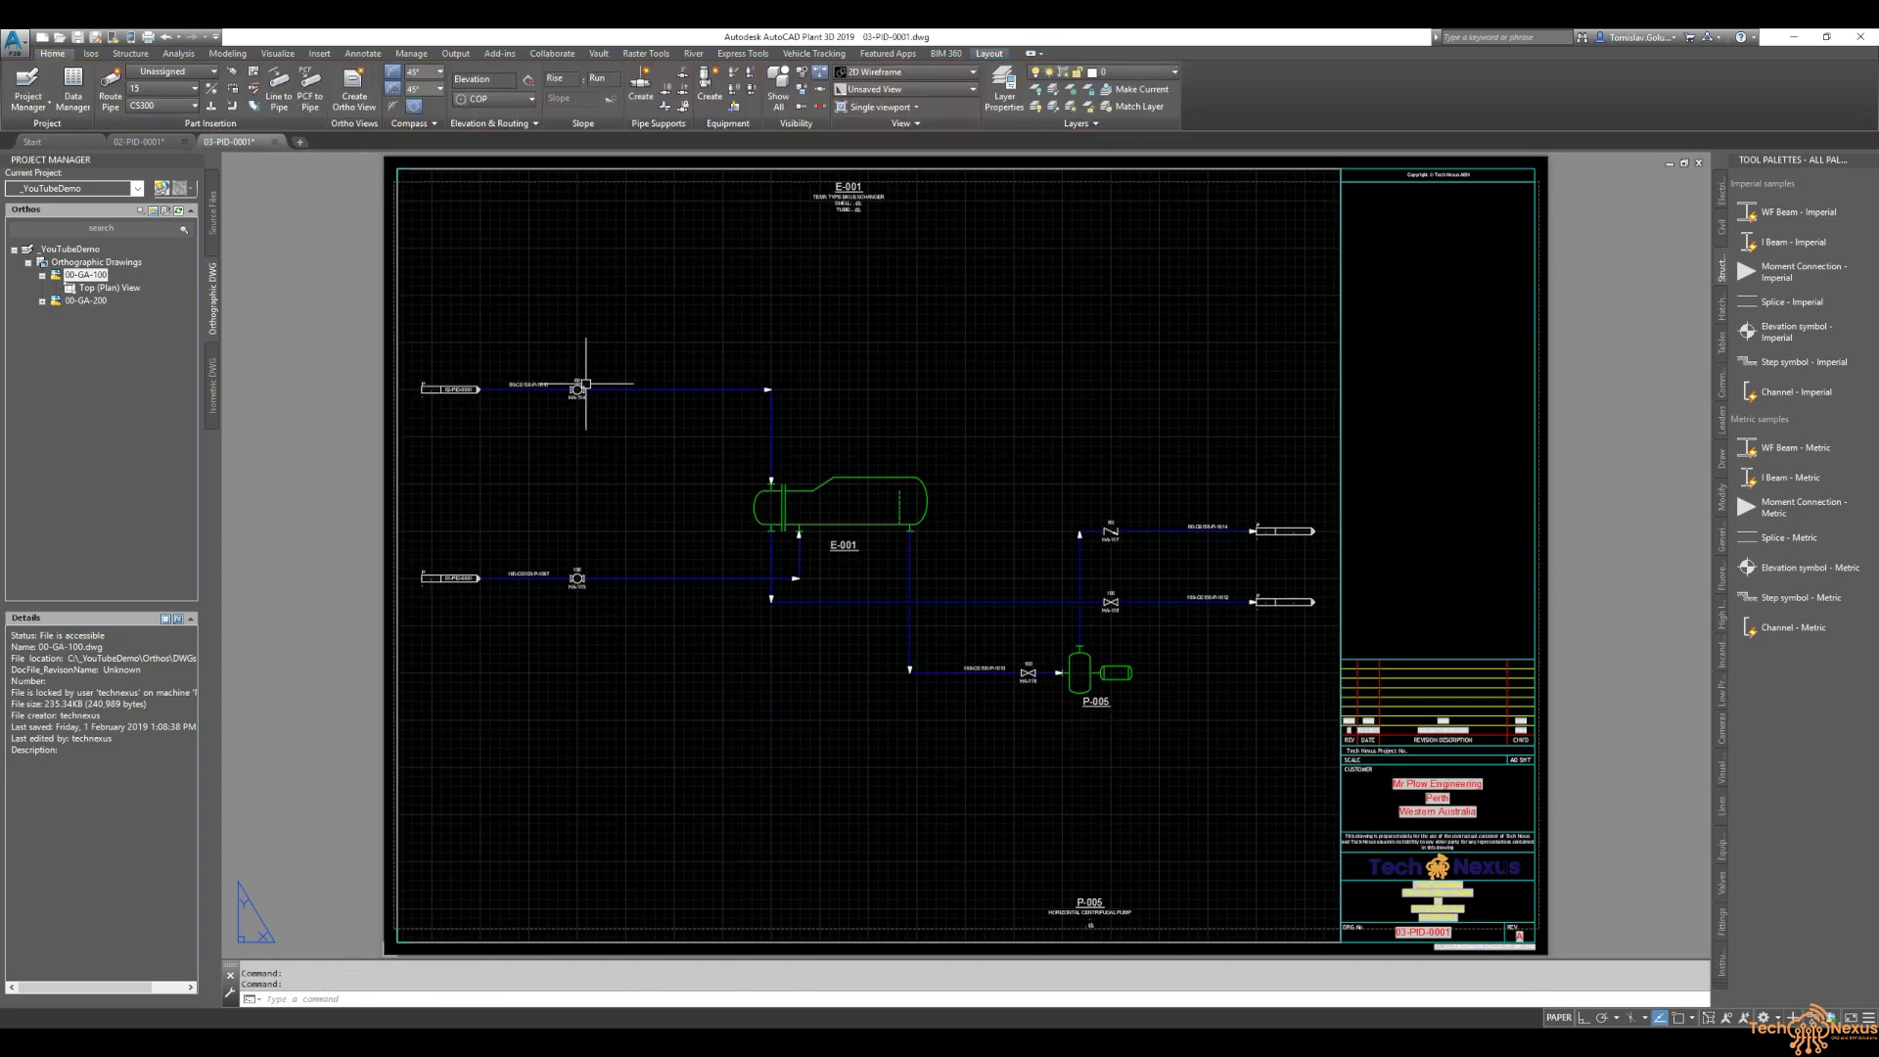